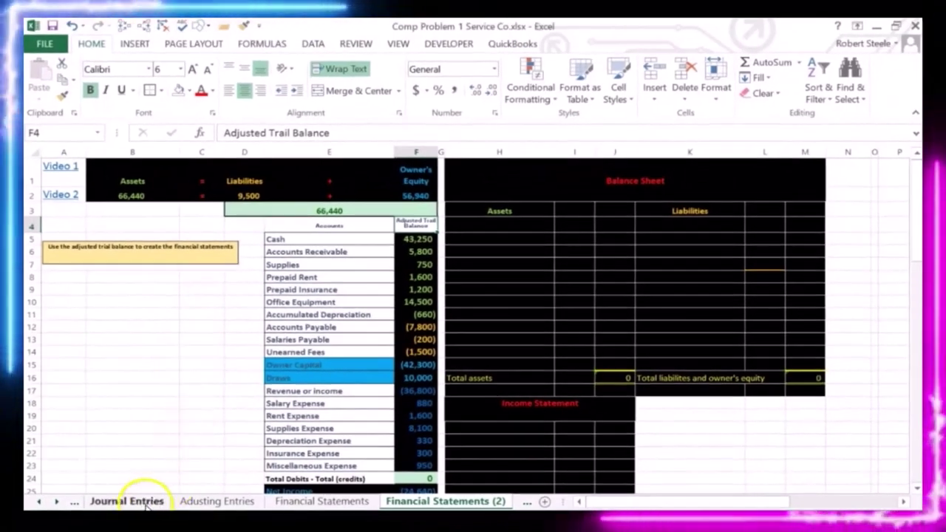
Review the trial balance and general ledger accounts on the Journal Entries sheet
click(126, 500)
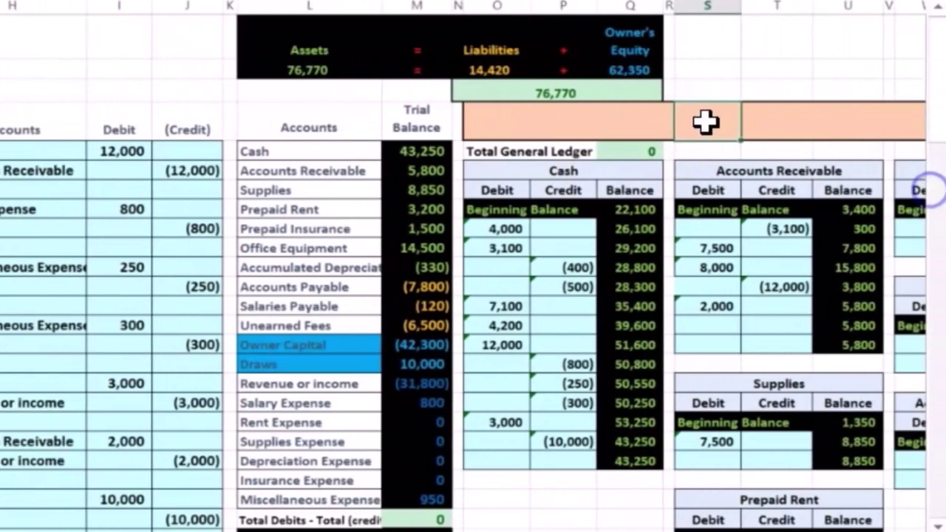
click(829, 122)
key(Right)
key(Right)
key(Right)
key(Right)
key(Right)
key(Right)
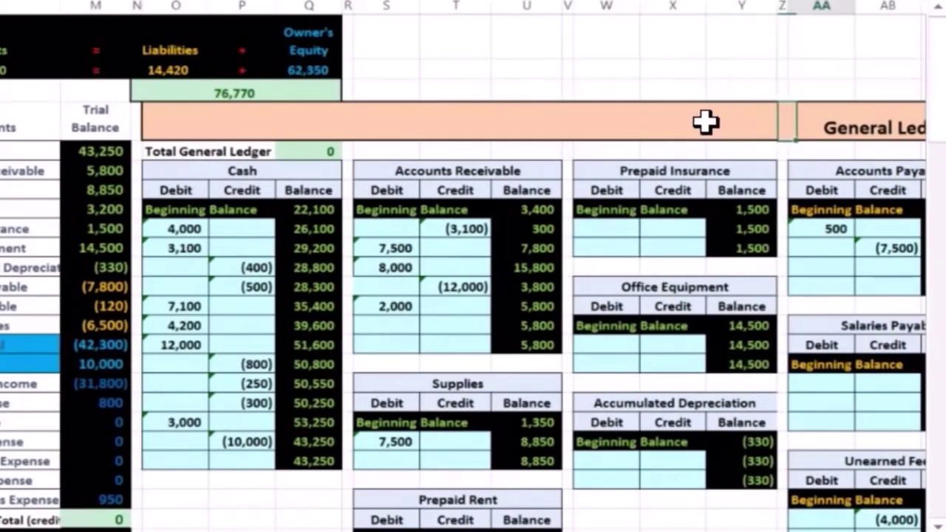
click(120, 123)
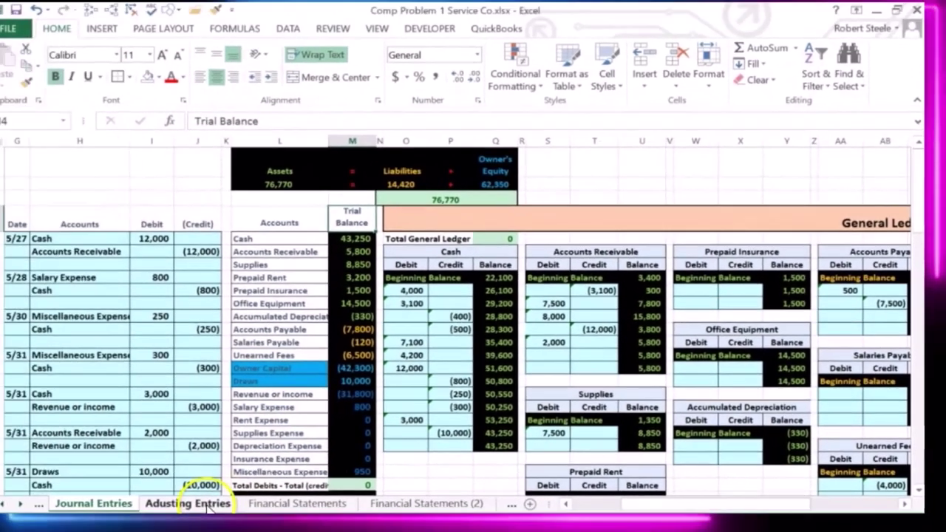
Review the unadjusted and adjusted trial balance columns on the Adusting Entries sheet
click(235, 501)
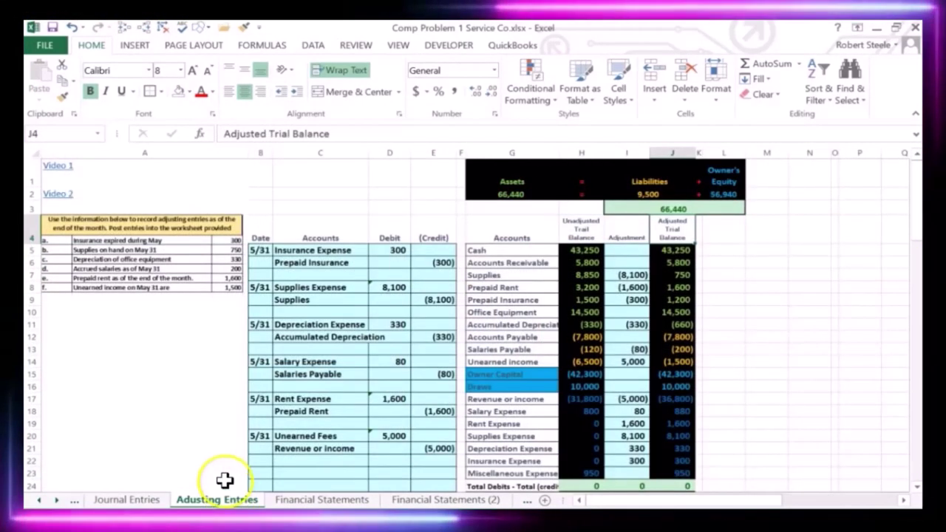
click(190, 377)
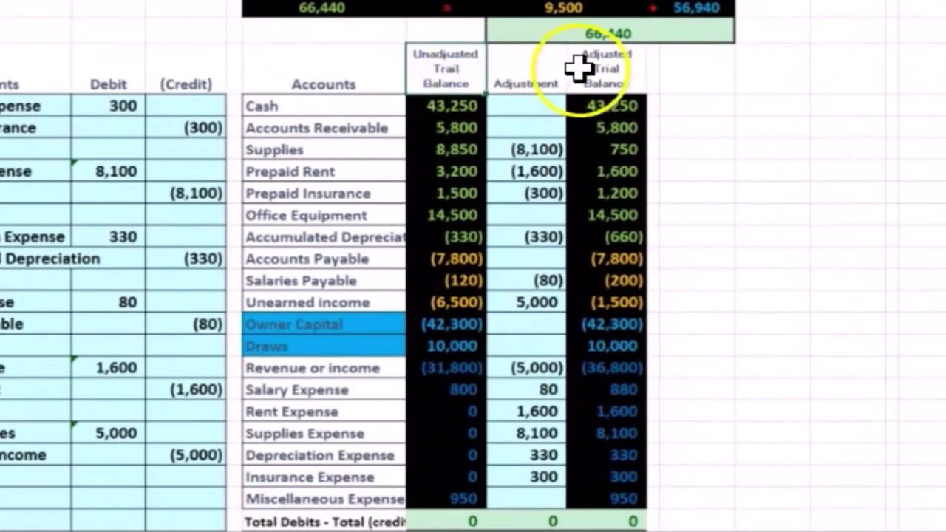
click(624, 63)
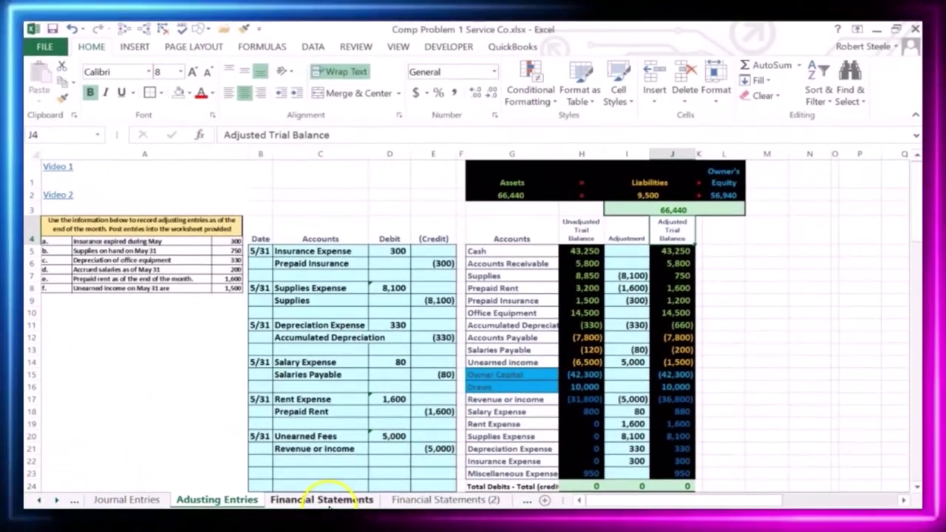
Open the Financial Statements (2) sheet and examine its adjusted trial balance from Cash through Miscellaneous Expense
click(322, 500)
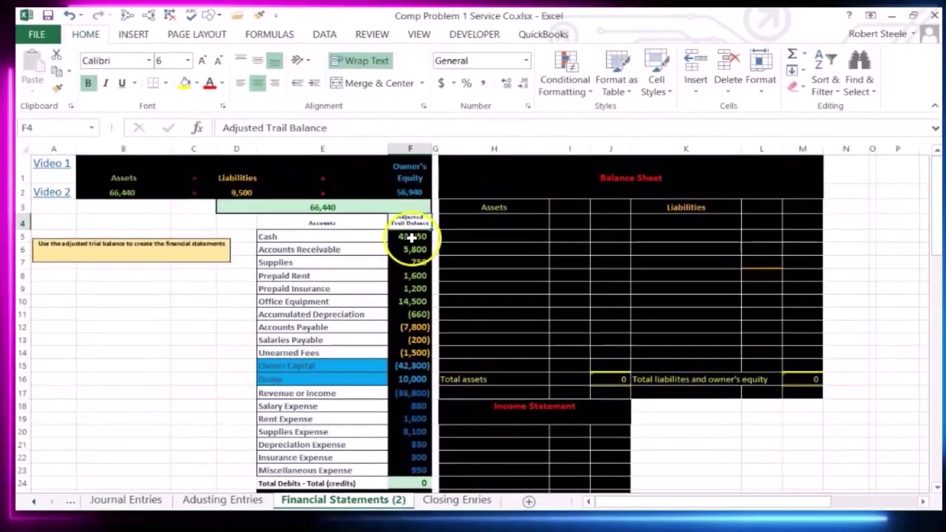
drag(411, 238, 411, 247)
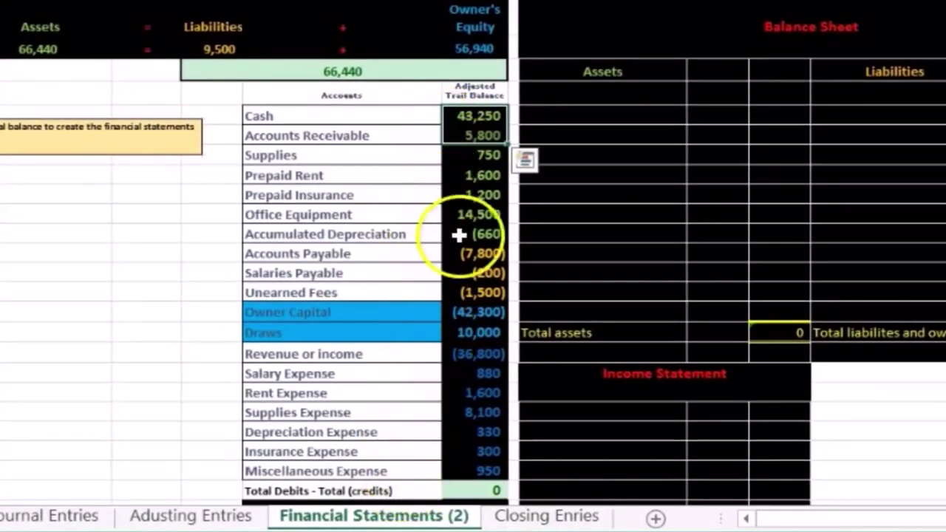
click(471, 94)
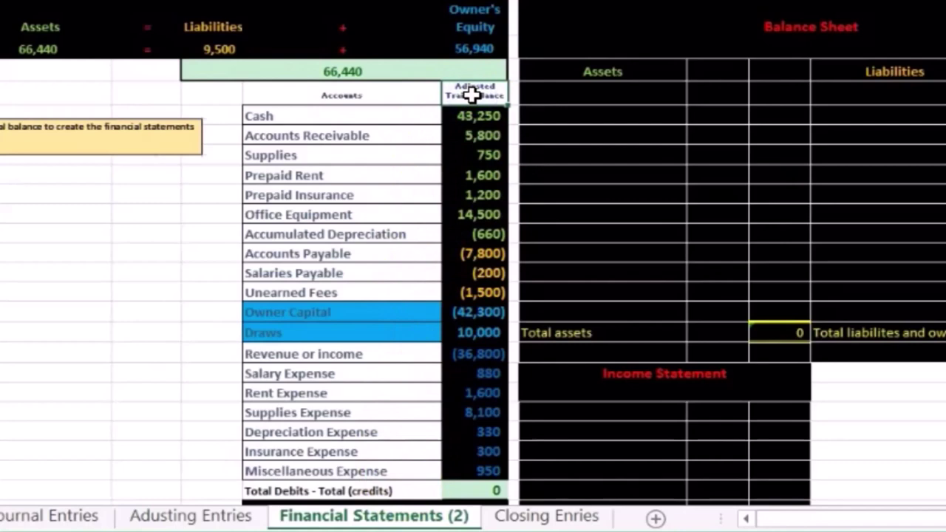
click(478, 116)
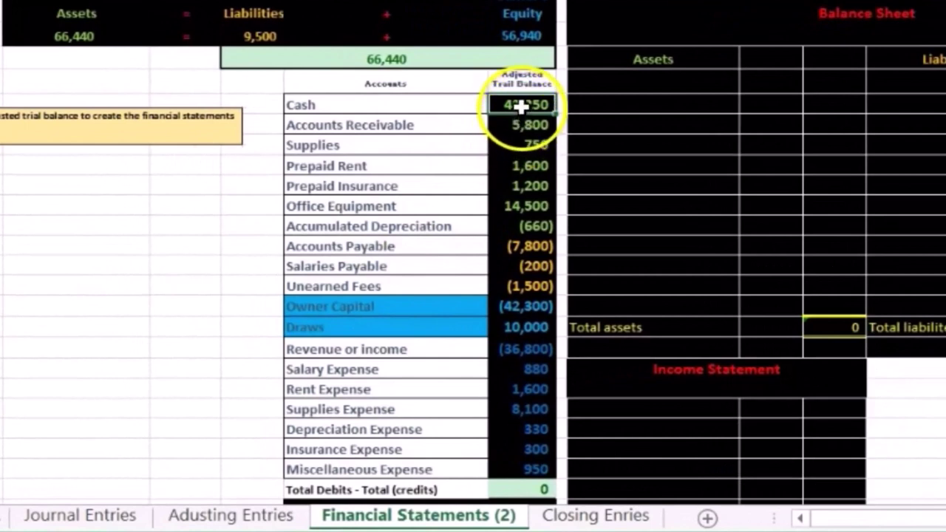
drag(521, 106, 516, 462)
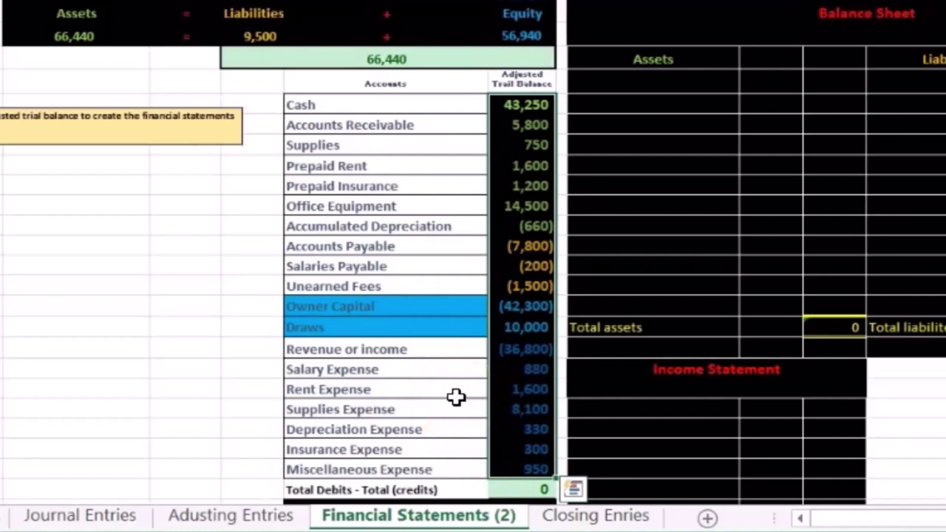
click(525, 147)
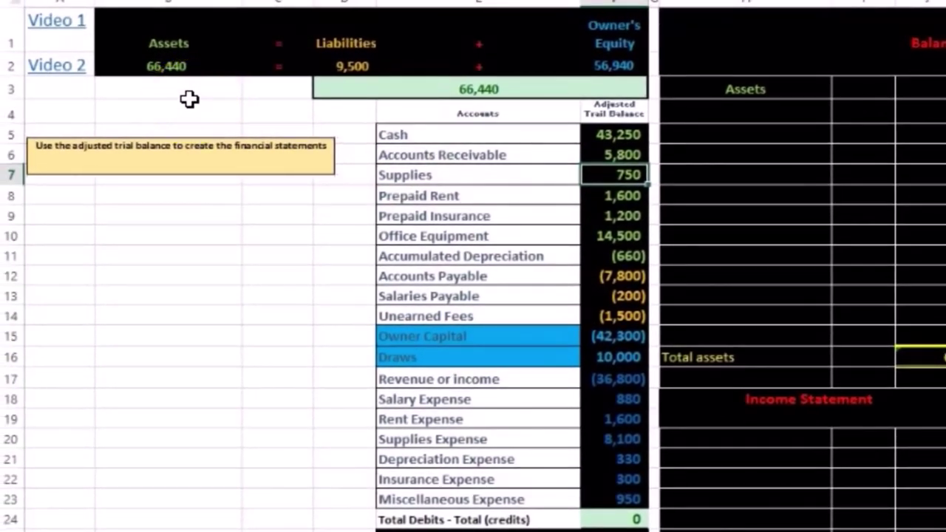
Inspect the formulas behind the Assets, Liabilities and Owner's Equity totals in the accounting equation above the trial balance
click(334, 93)
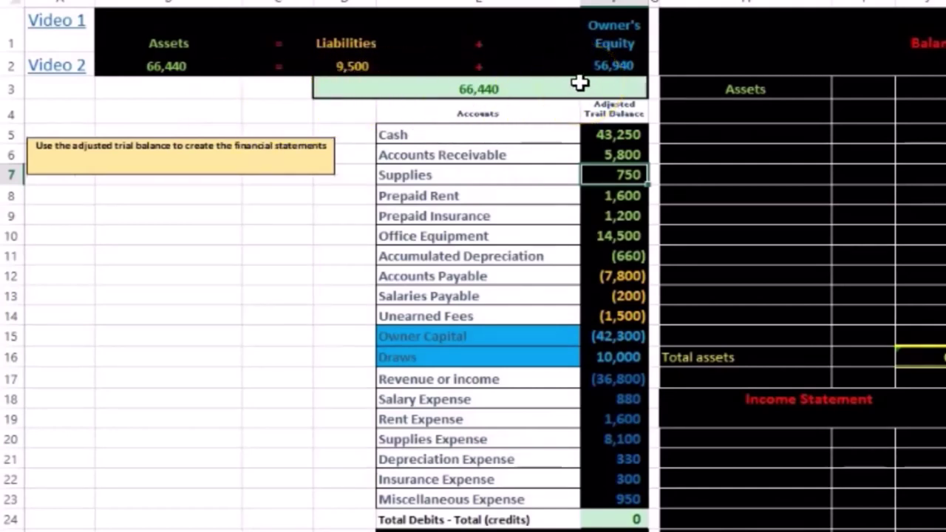
click(200, 68)
click(433, 87)
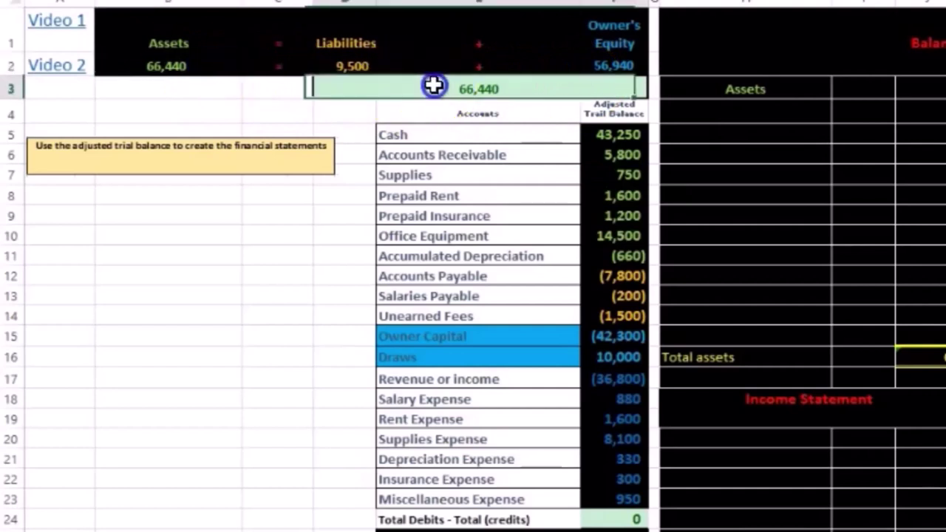
double_click(201, 69)
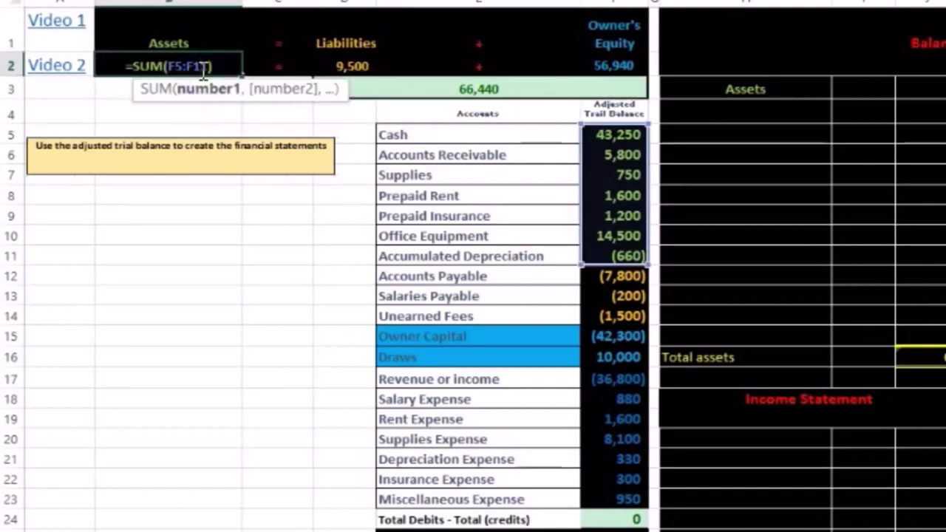
key(Escape)
double_click(338, 65)
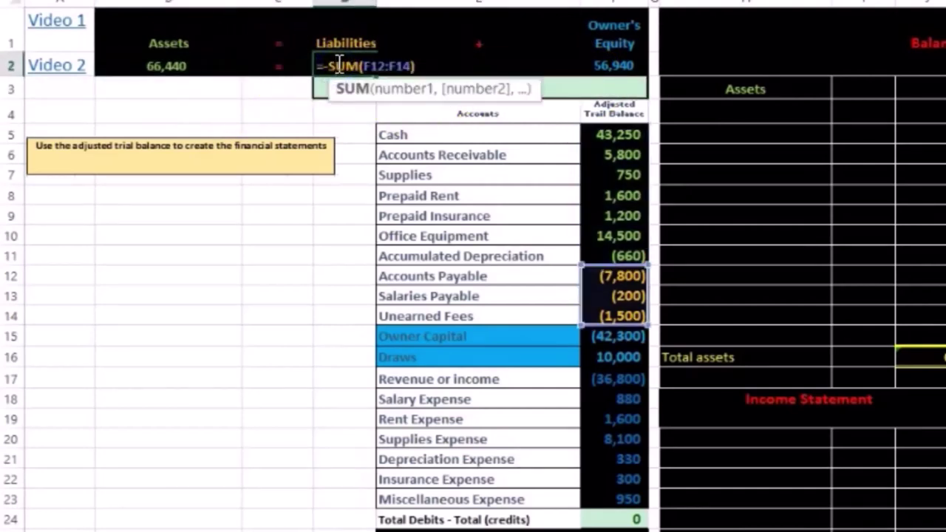
key(Escape)
double_click(606, 64)
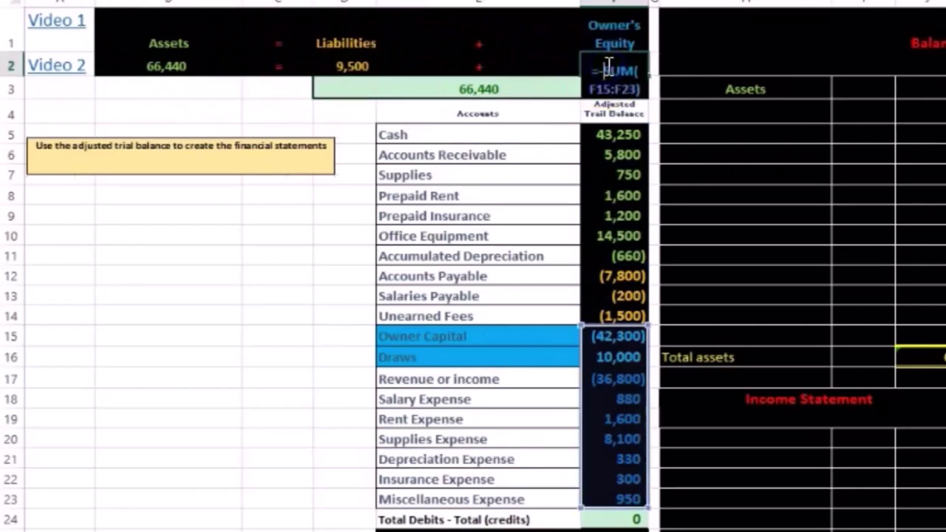
key(Return)
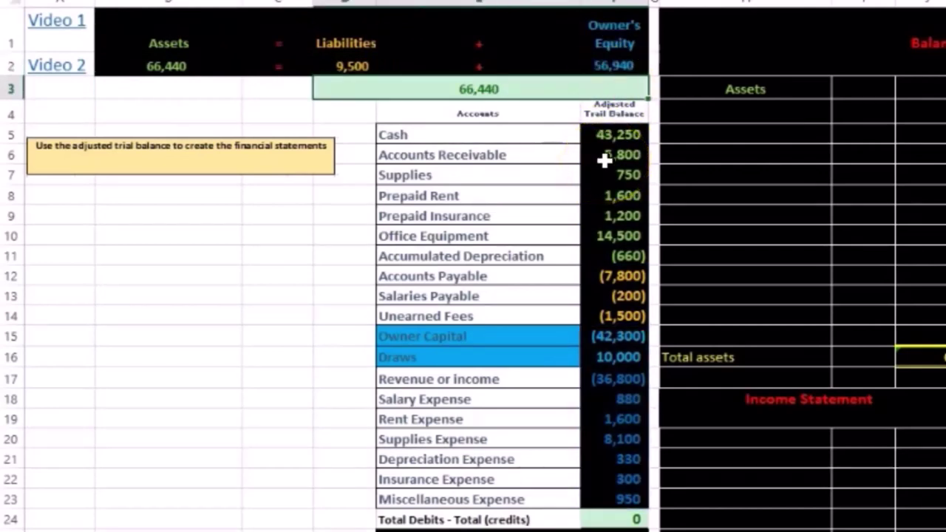
click(550, 83)
Examine the Balance Sheet template's total assets and total liabilities and owner's equity lines
click(764, 116)
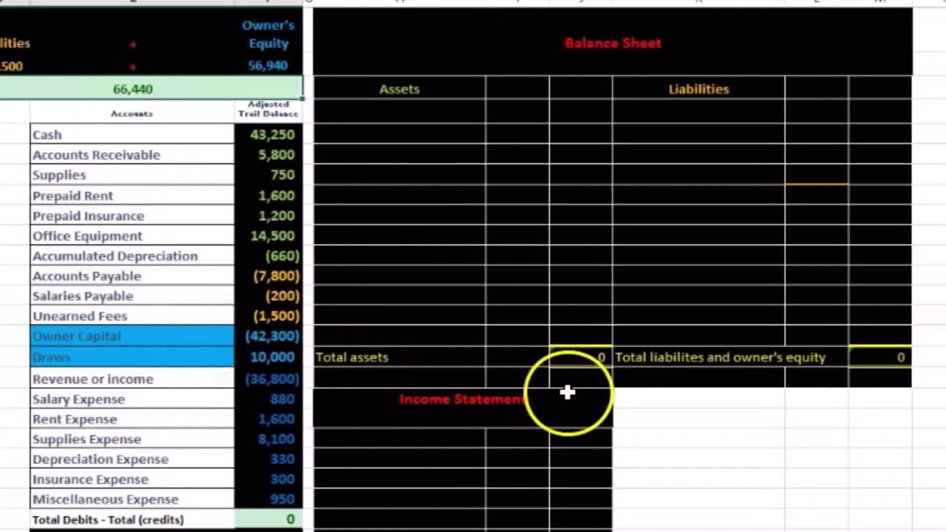
click(583, 355)
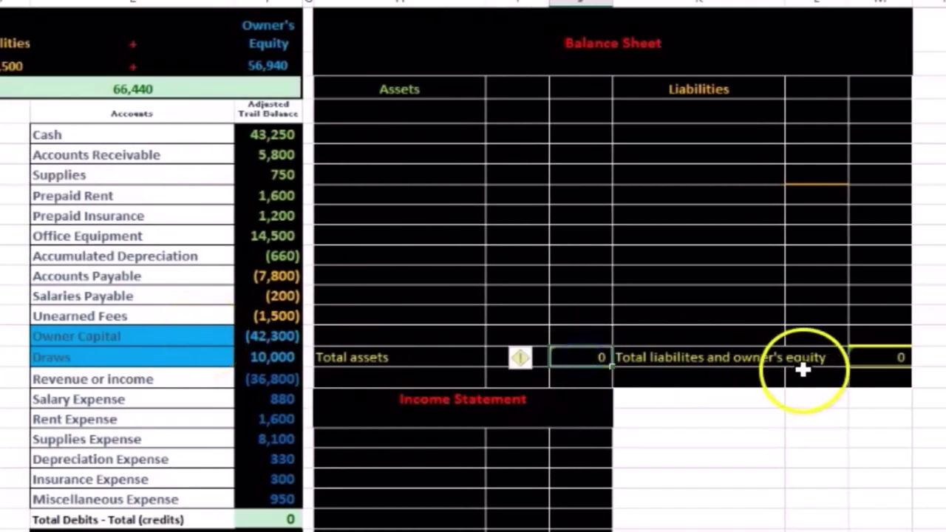
click(402, 370)
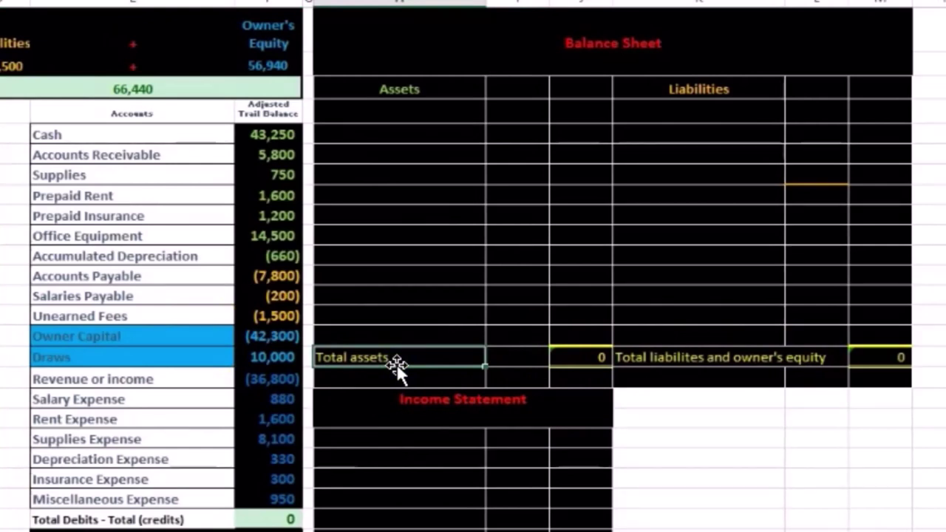
click(700, 357)
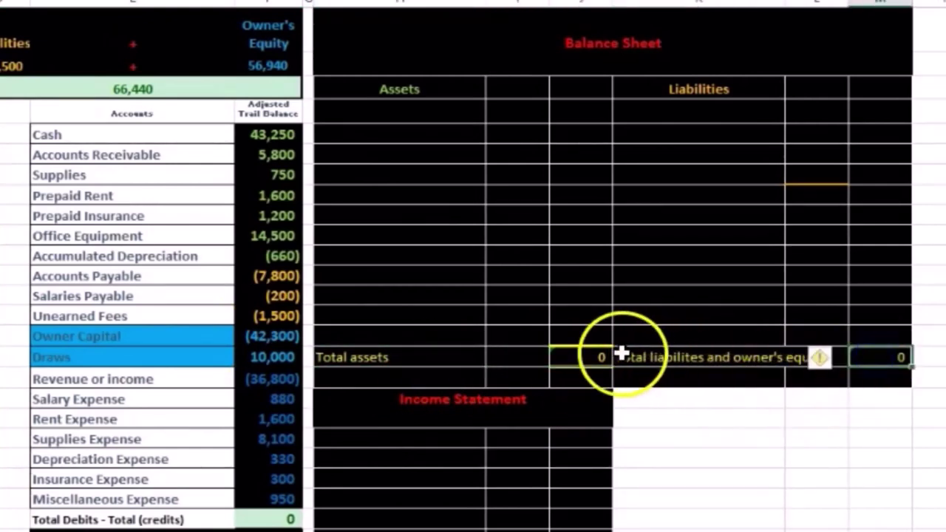
click(581, 358)
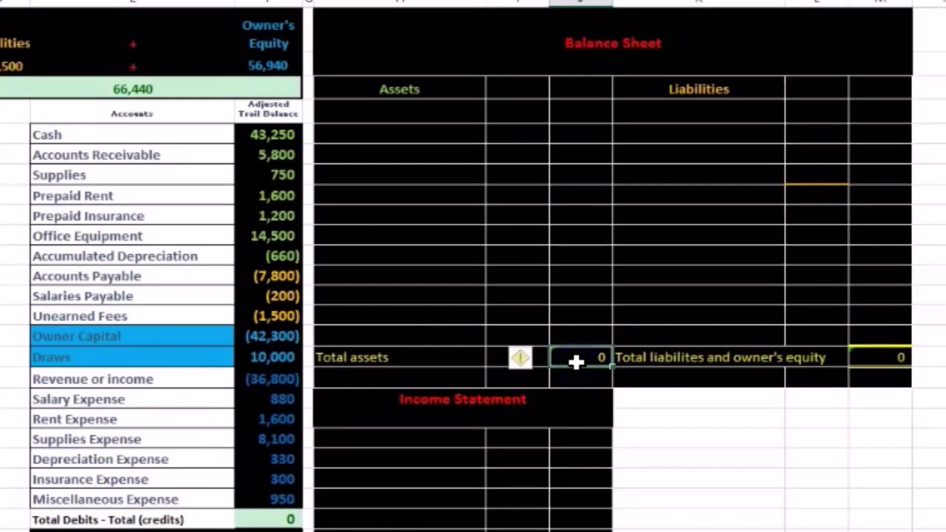
Enter the date "May 31, 20x1" under the Balance Sheet title
click(612, 57)
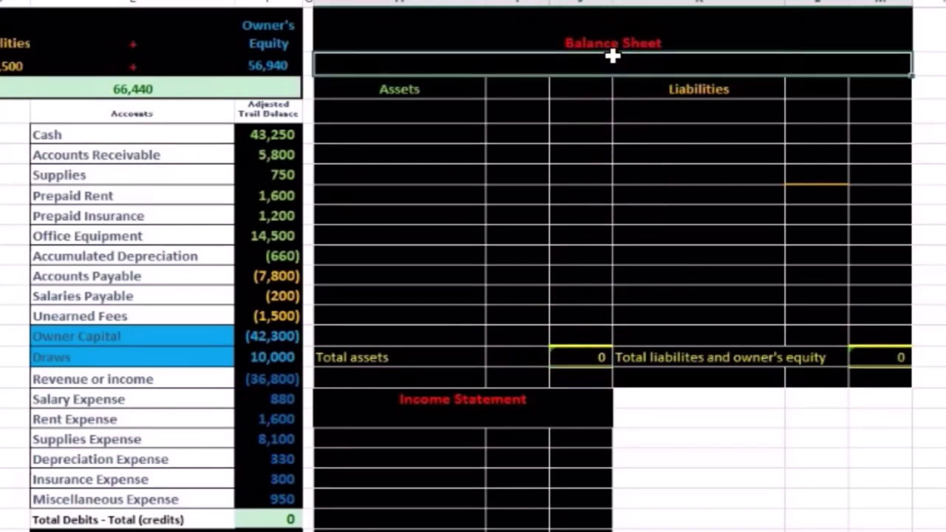
text(May 31, 20x1)
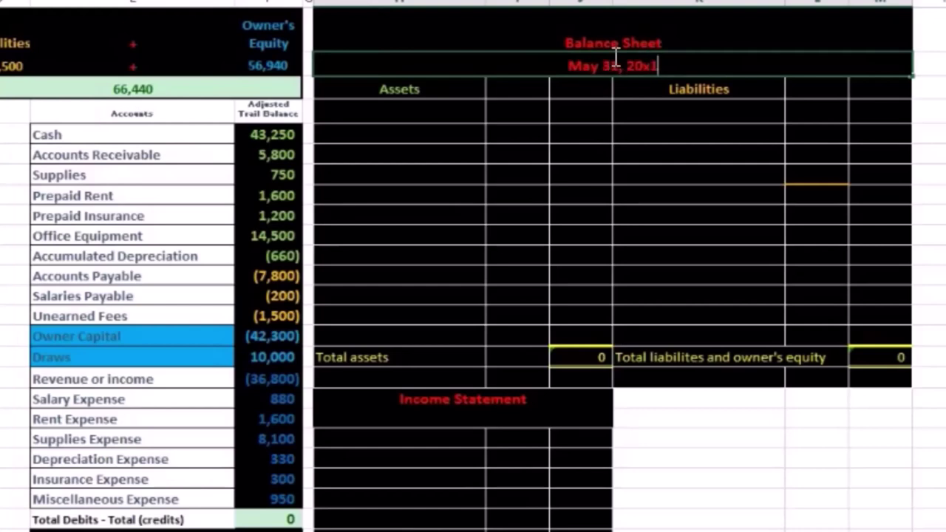
key(Return)
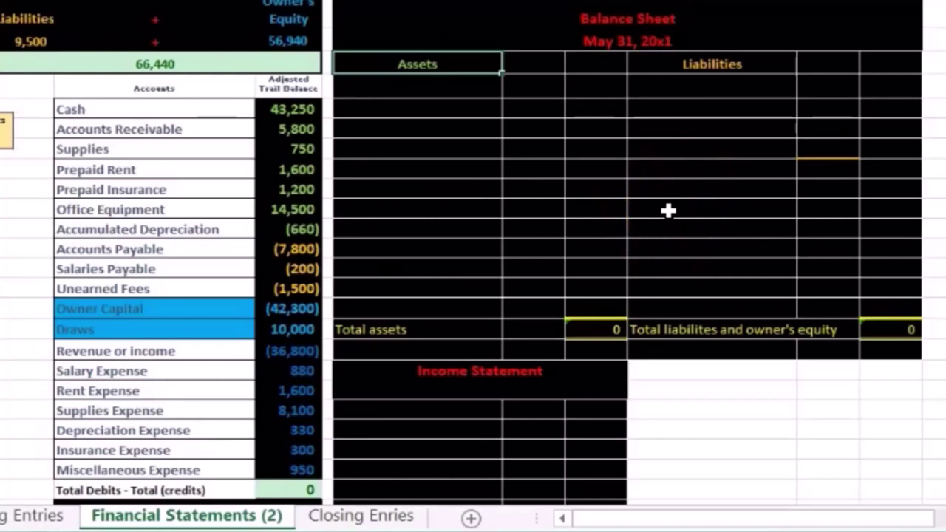
Add the heading "Current asset:" in cell H4, directly under the Assets heading of the Balance Sheet
click(414, 91)
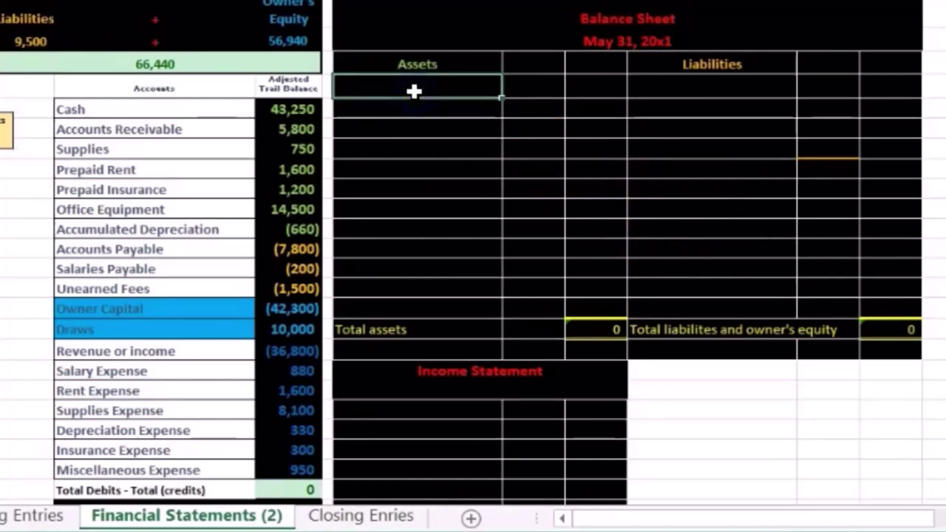
click(170, 114)
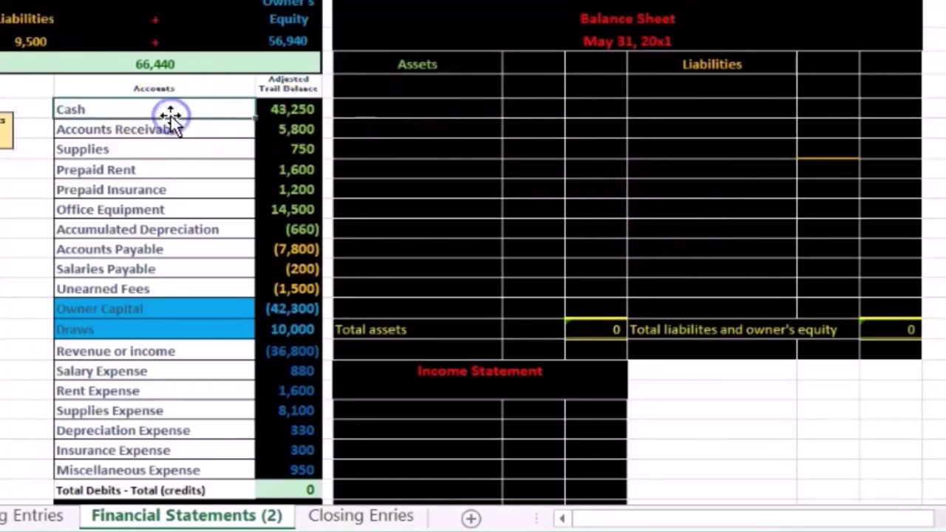
click(398, 83)
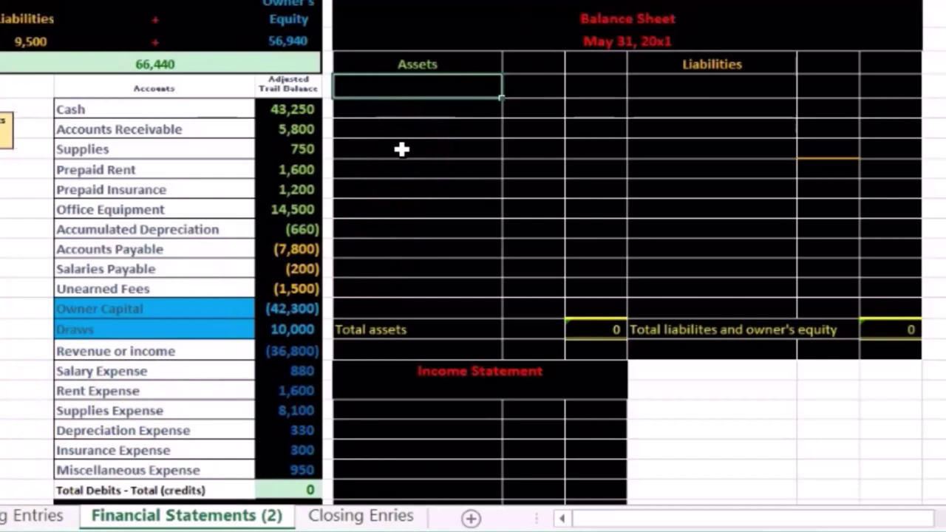
text(Curr)
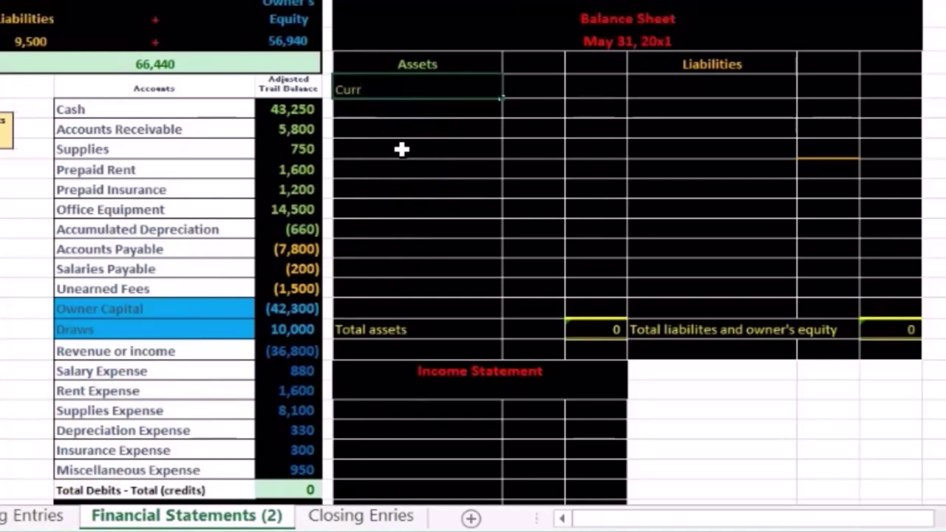
text(ent ass)
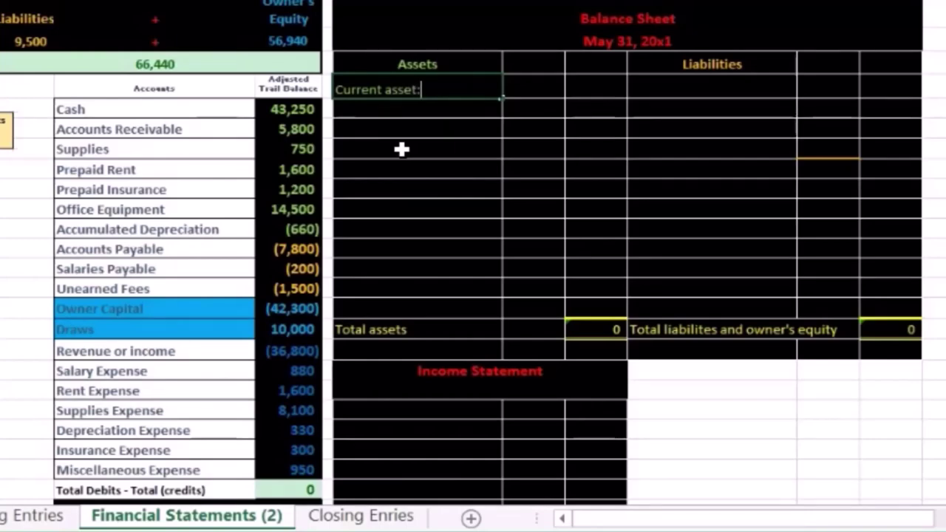
text(et:)
key(Return)
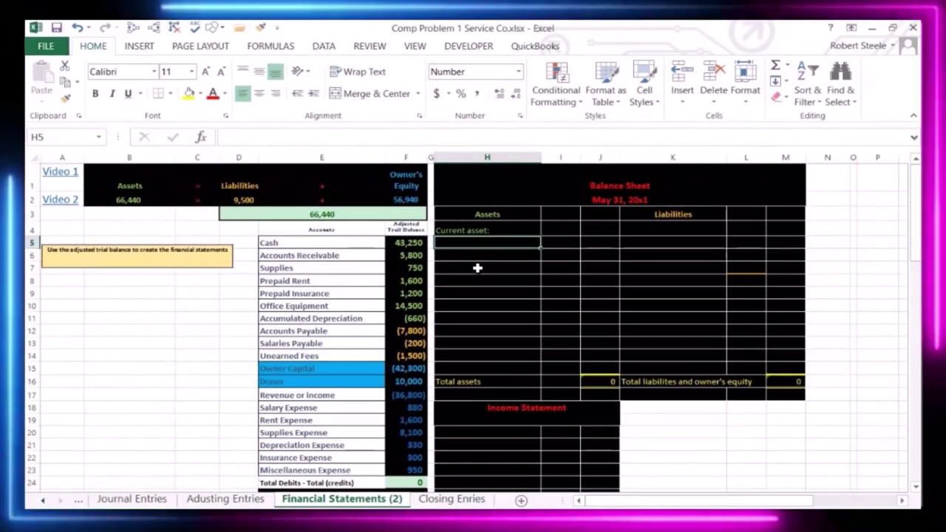
Copy the account names Cash through Prepaid Insurance from the trial balance and paste them as values under "Current asset:" starting in H5
click(325, 241)
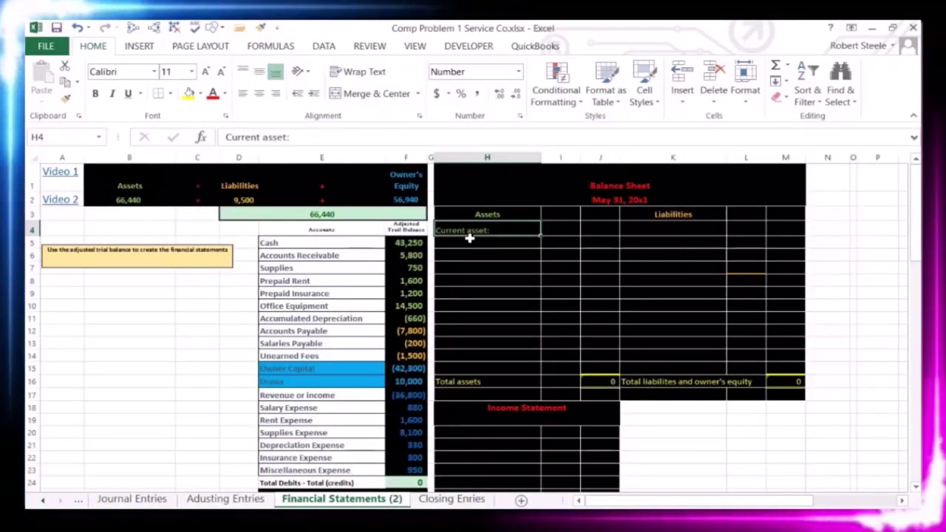
click(315, 244)
drag(315, 244, 317, 294)
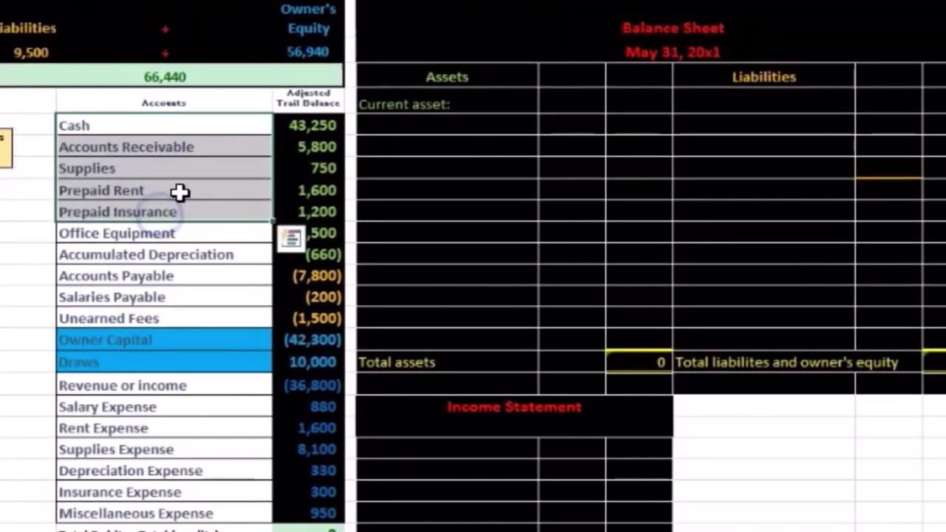
right_click(181, 194)
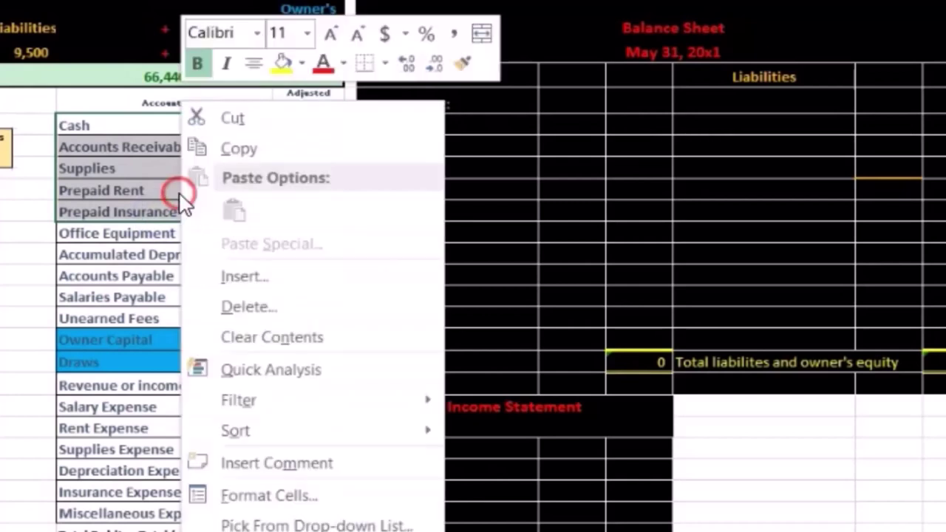
click(216, 147)
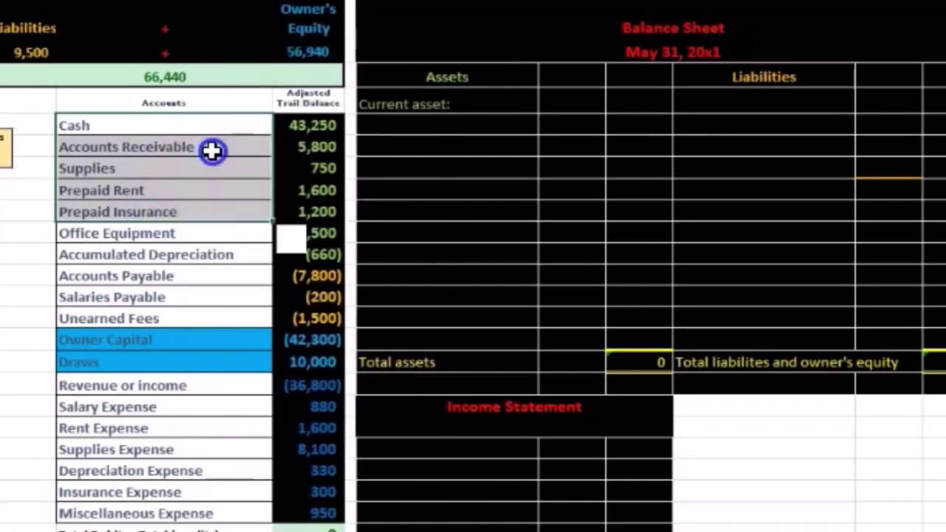
click(399, 127)
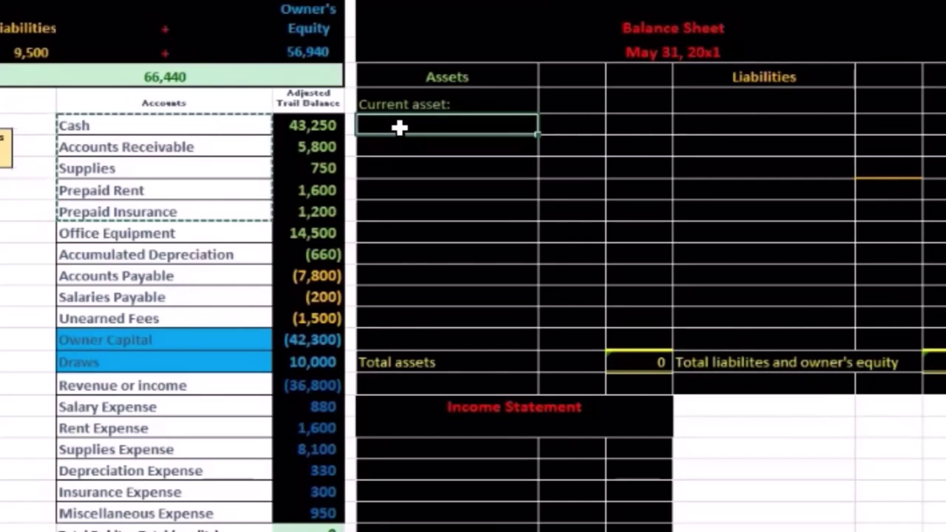
right_click(399, 127)
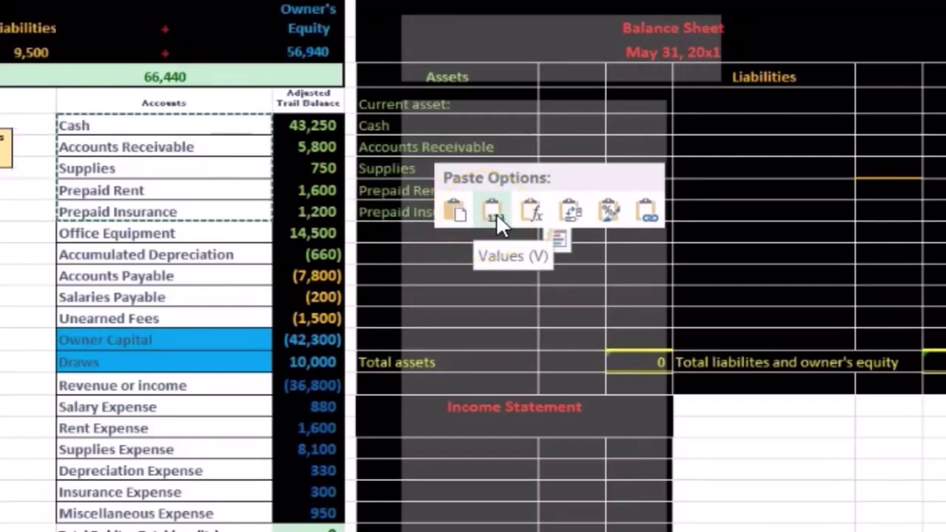
click(494, 211)
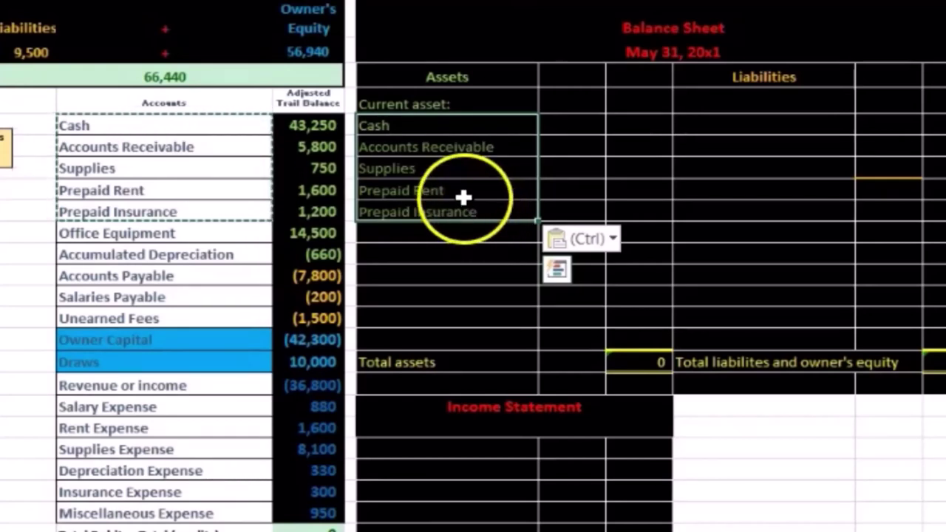
double_click(360, 126)
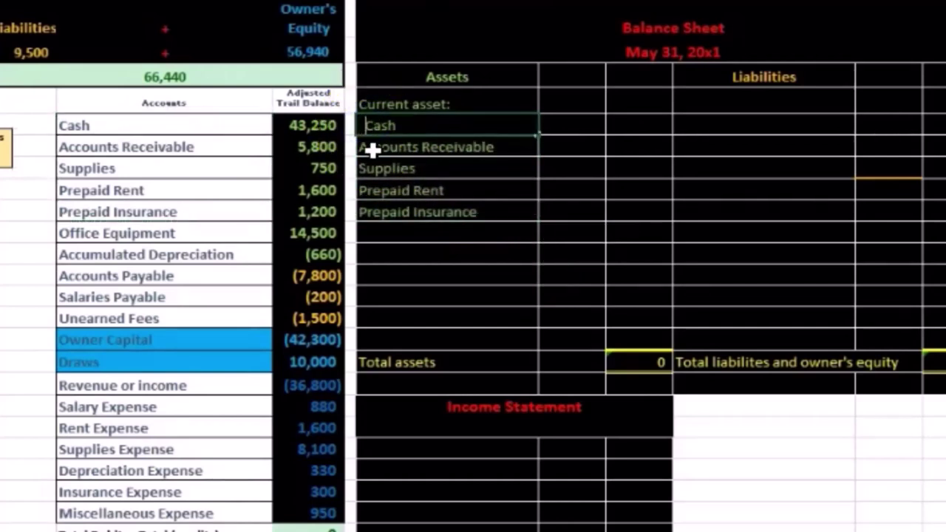
key(BackSpace)
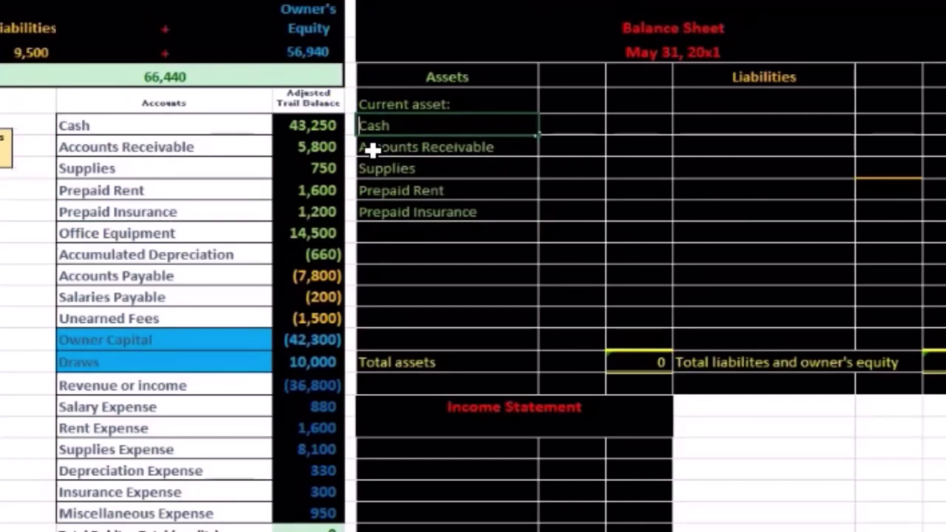
key(Return)
Indent the account names from Cash to Prepaid Insurance in H5:H9 by one level
drag(389, 134, 422, 205)
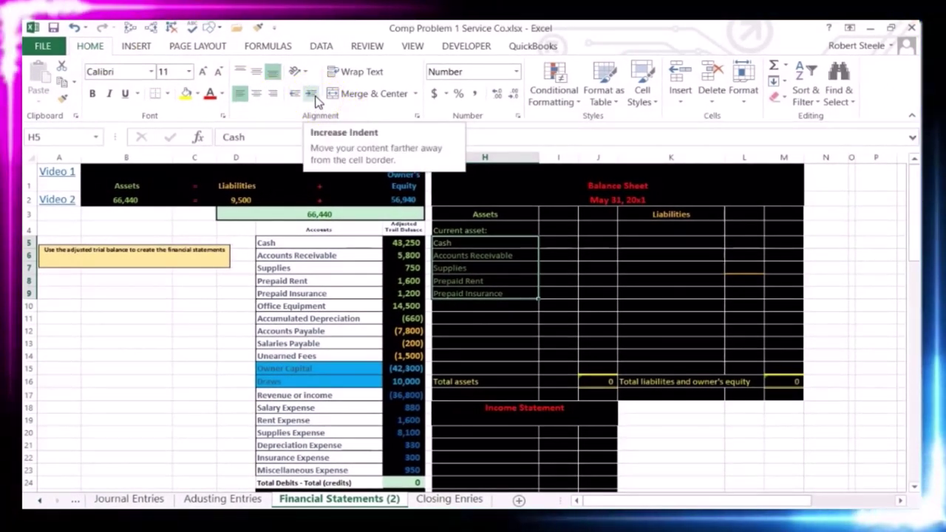
click(312, 95)
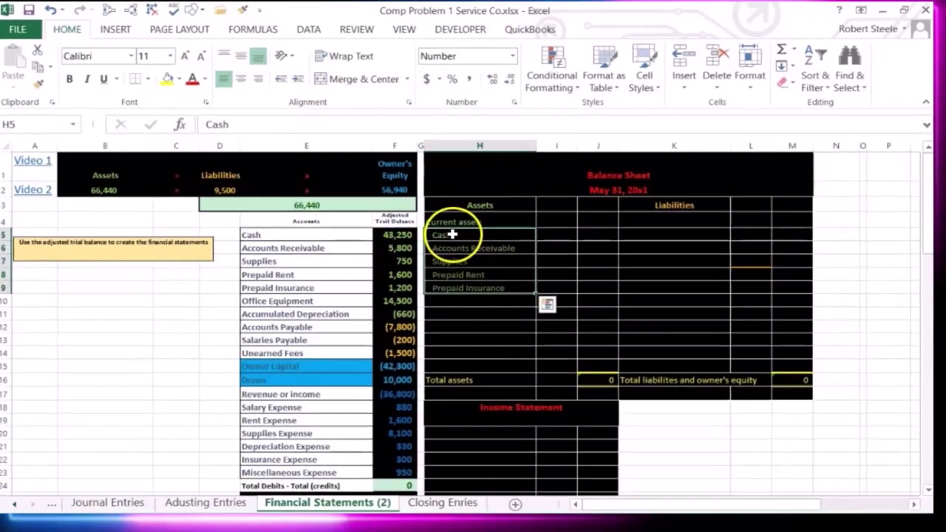
click(477, 241)
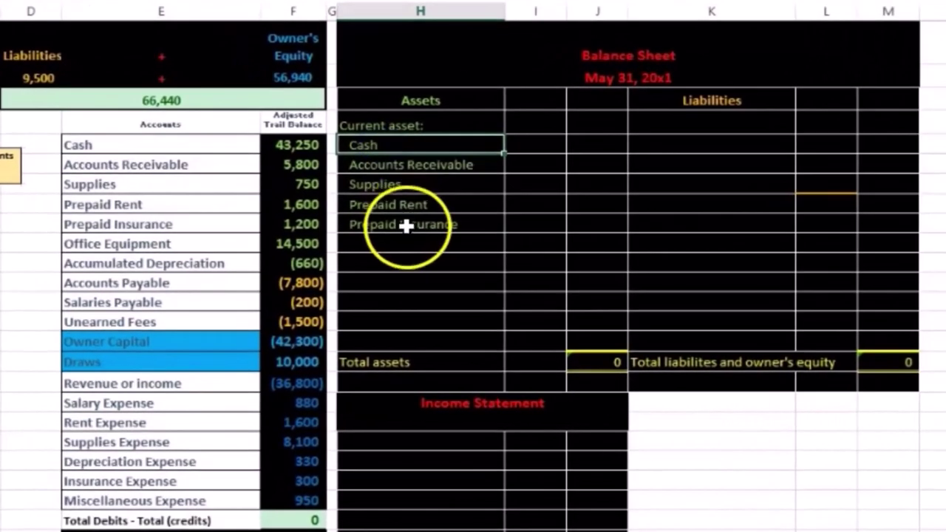
Link the balance sheet's Cash amount in I5 to the adjusted trial balance with the formula =F5
click(539, 149)
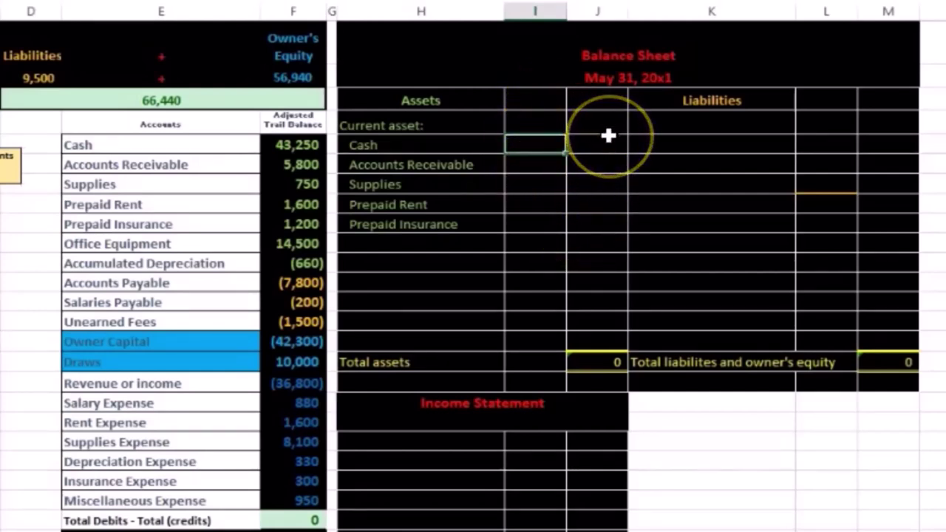
click(538, 144)
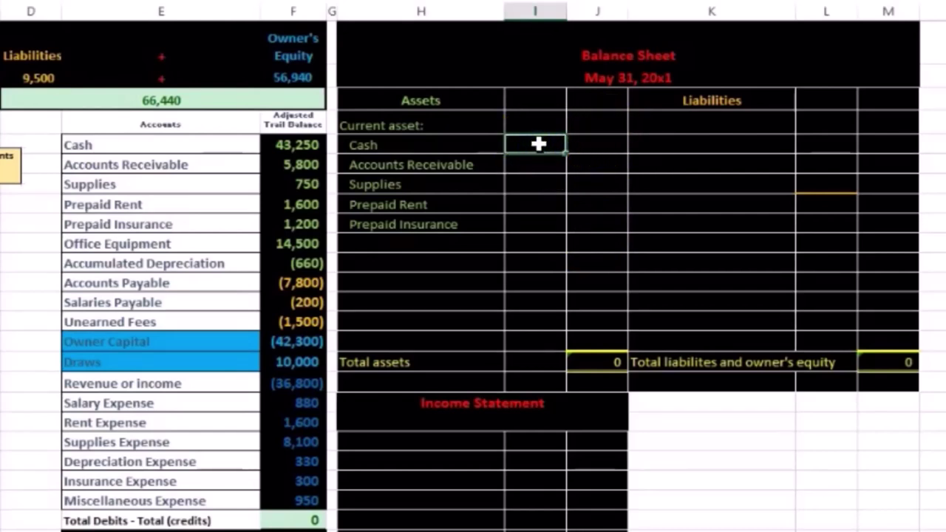
text(=)
key(Left)
key(Left)
key(Left)
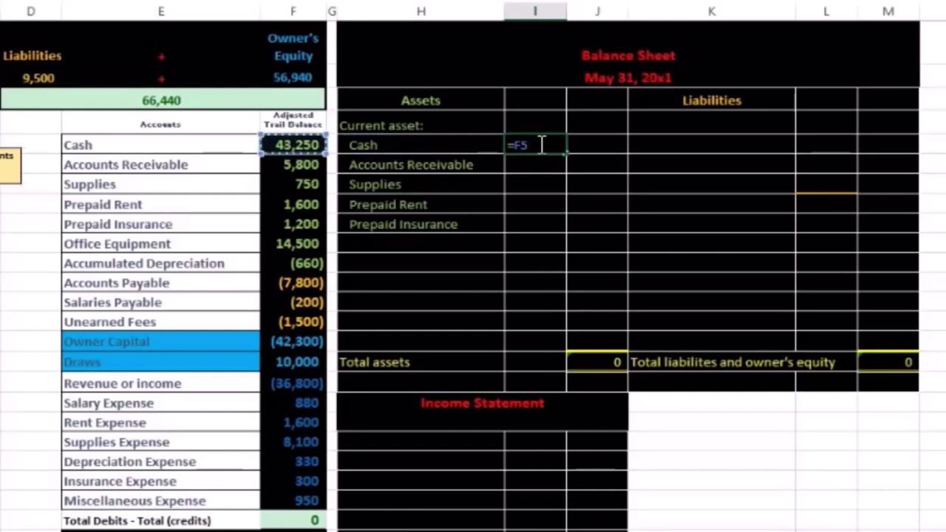
key(Return)
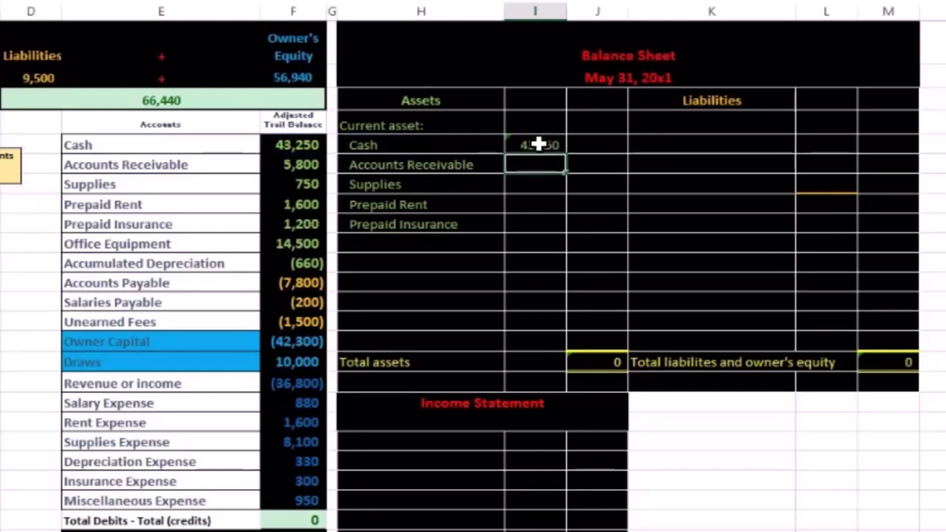
Link the Accounts Receivable and Supplies amounts in I6 and I7 to trial balance cells F6 and F7
text(=)
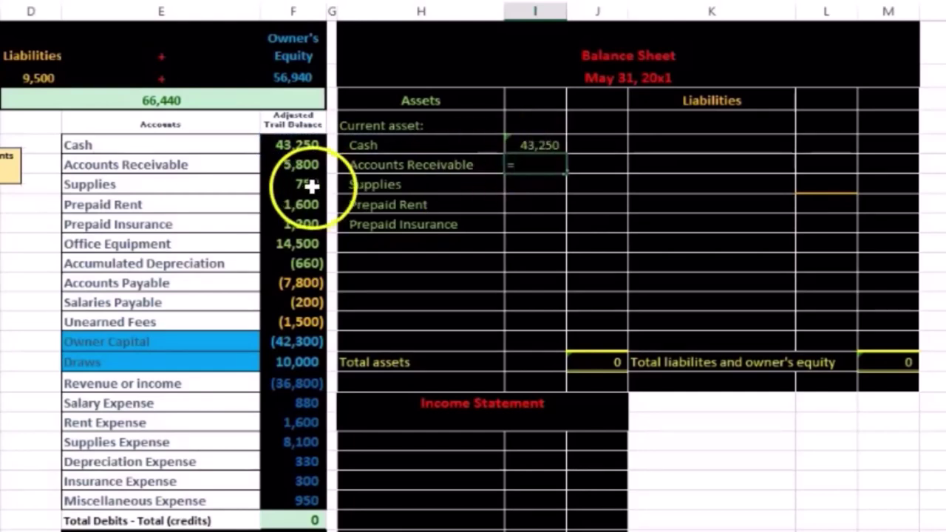
click(294, 164)
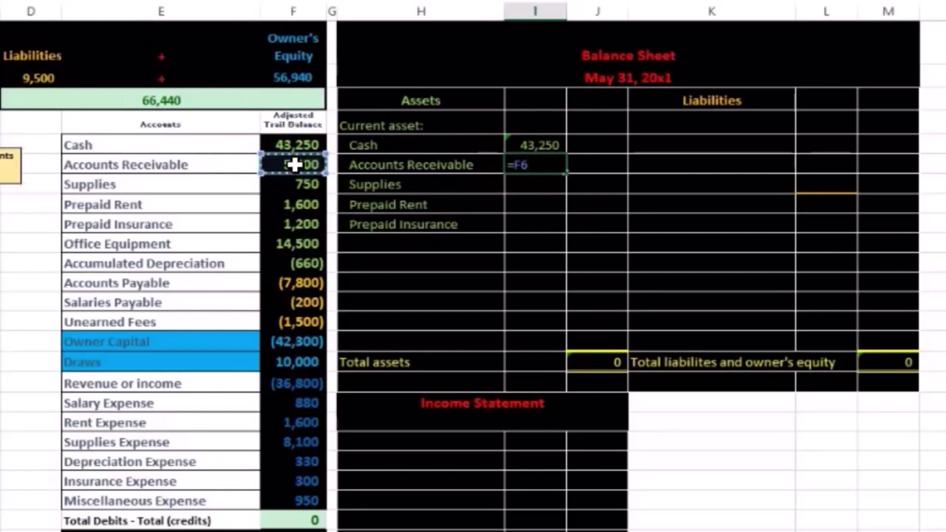
key(Return)
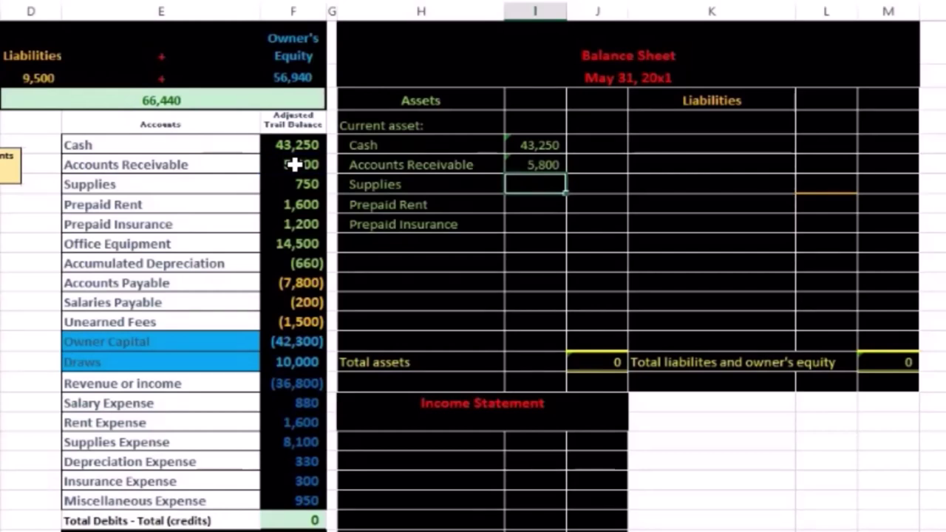
text(=)
click(295, 185)
key(Return)
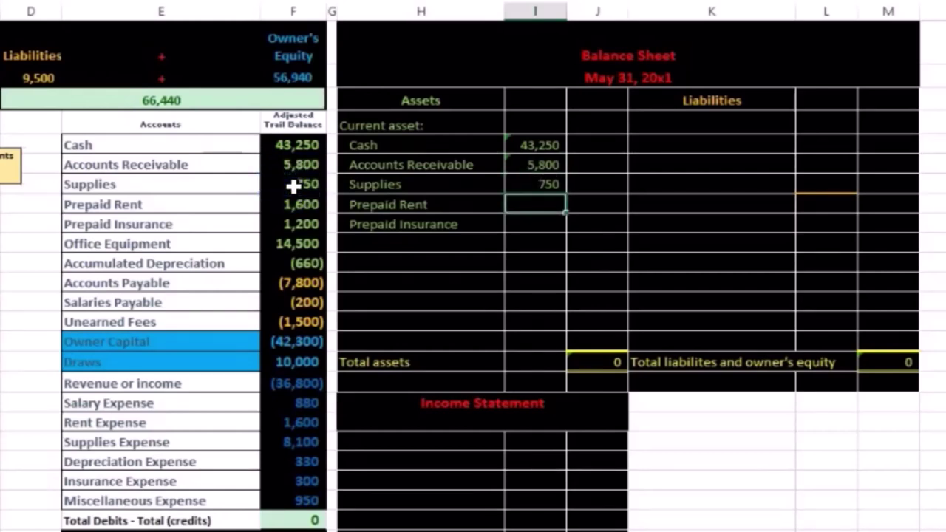
Link the Prepaid Rent and Prepaid Insurance amounts in I8 and I9 with the formulas =F8 and =F9
text(=)
click(292, 205)
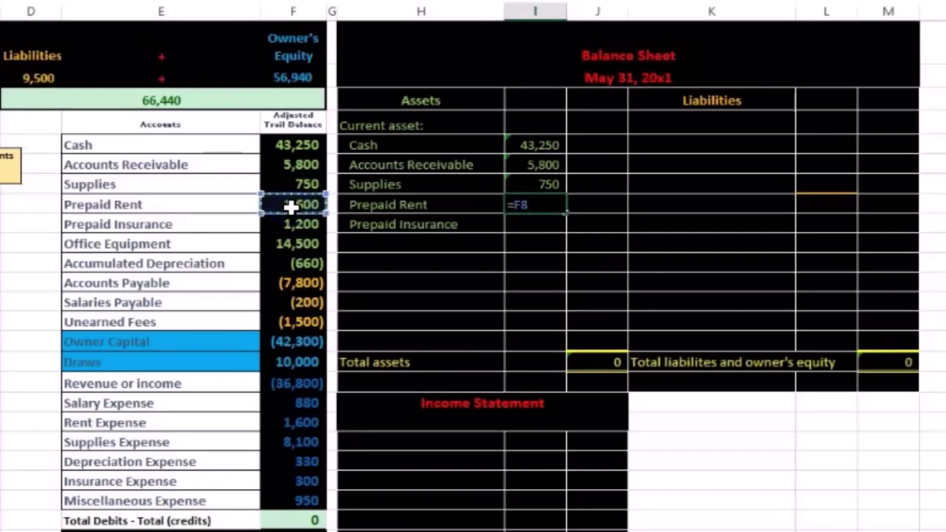
key(Return)
text(=)
click(283, 225)
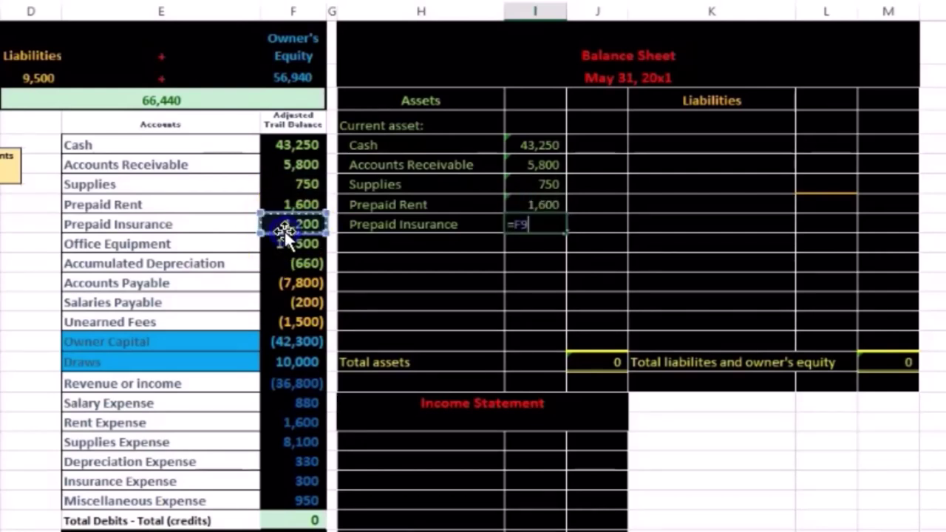
key(Return)
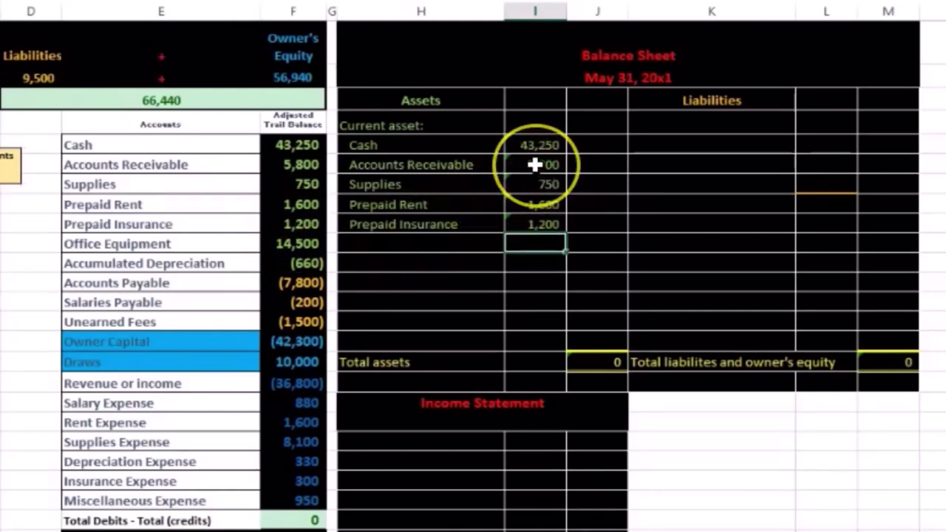
Clear the amounts in I6:I9 and fill the Cash formula from I5 down through Prepaid Insurance instead
drag(533, 164, 534, 218)
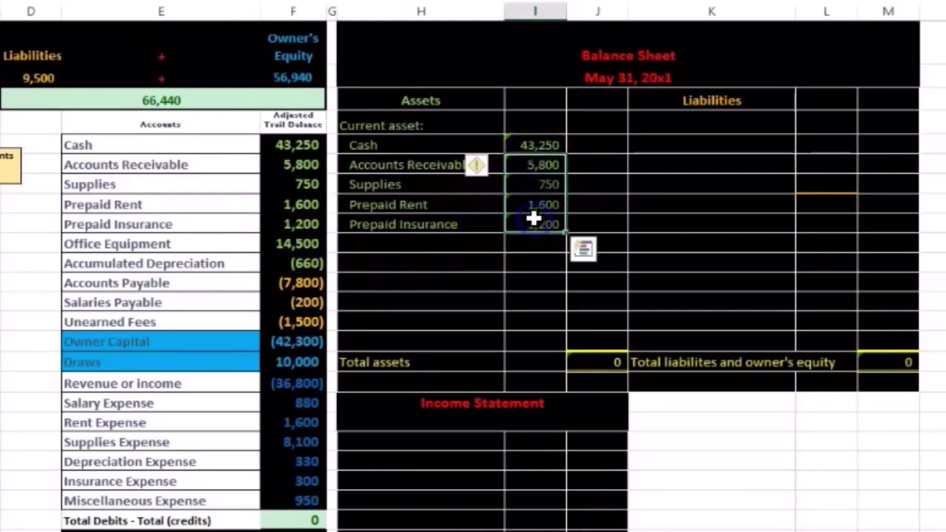
key(Delete)
click(549, 146)
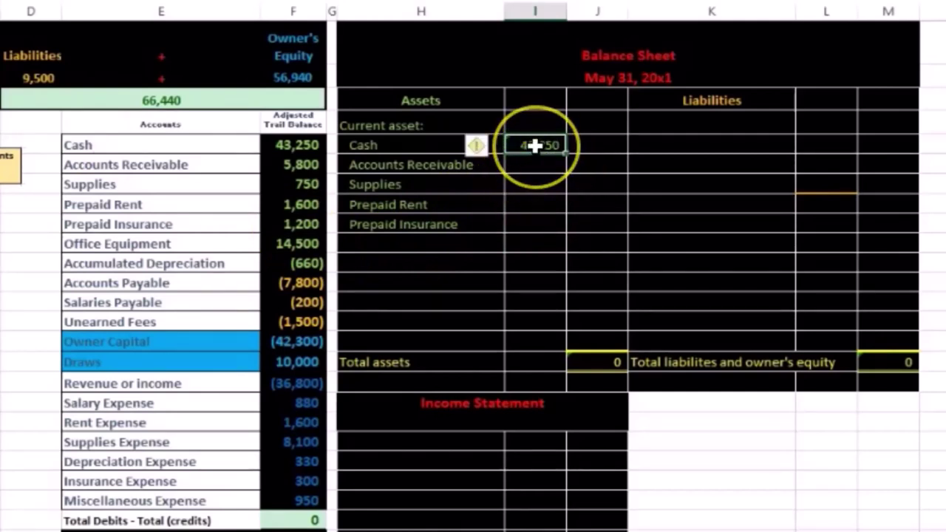
drag(534, 145, 566, 155)
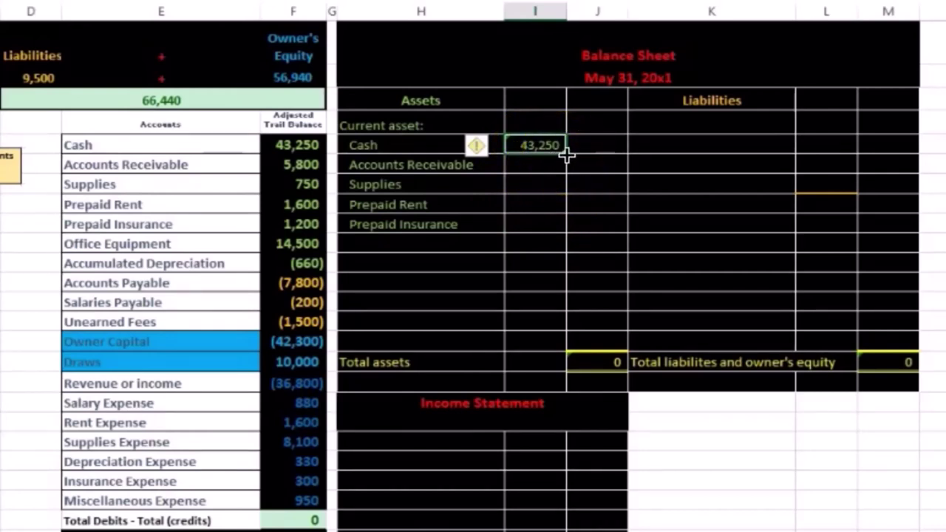
mouse_move(566, 154)
mouse_down()
mouse_move(532, 178)
mouse_move(570, 148)
mouse_move(564, 153)
mouse_up()
drag(566, 155, 561, 223)
Check the filled formulas behind the Prepaid Insurance and Supplies amounts on the Balance Sheet
click(540, 222)
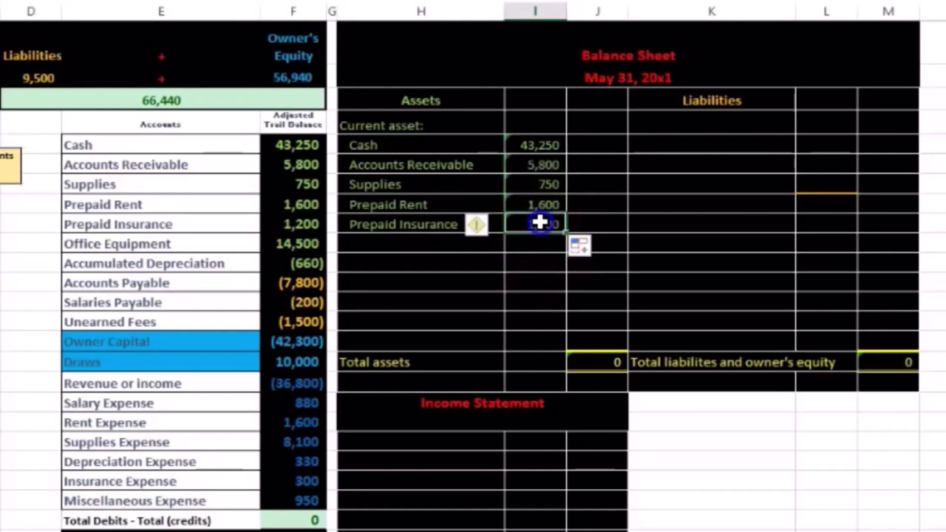
double_click(540, 222)
key(Return)
click(548, 182)
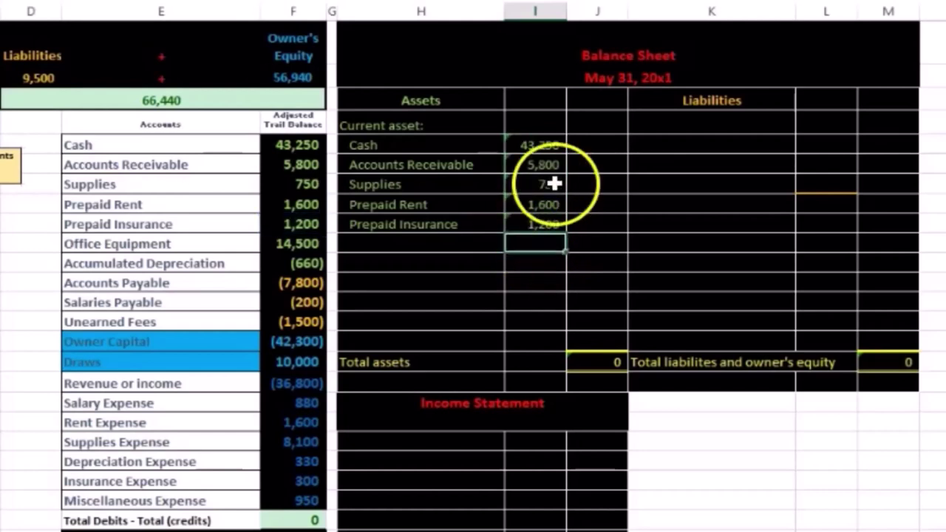
double_click(549, 181)
key(Return)
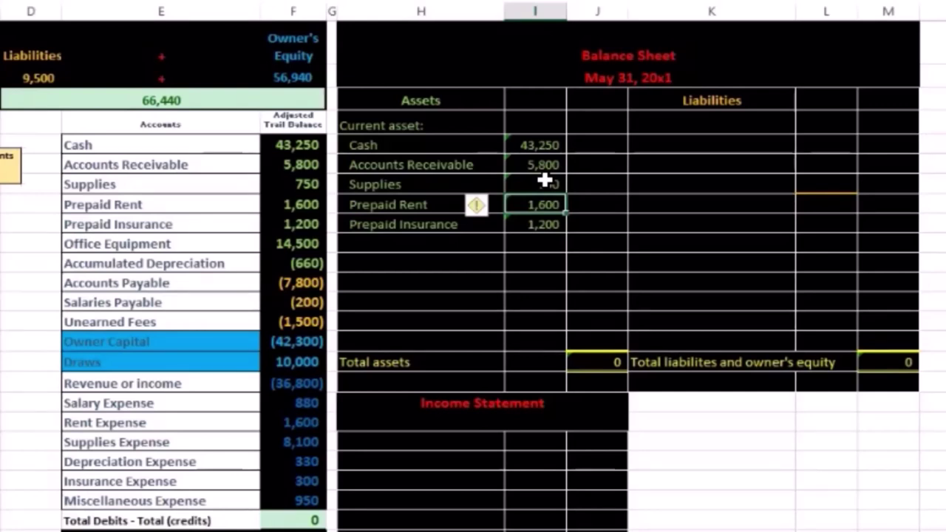
Add the label "Total current assets" in H10 below Prepaid Insurance and indent it two levels
key(Down)
key(Down)
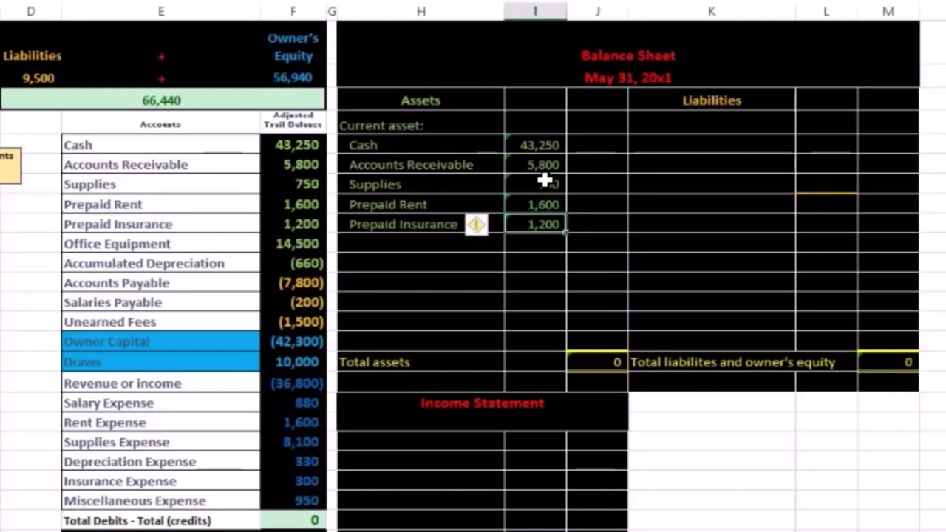
key(Left)
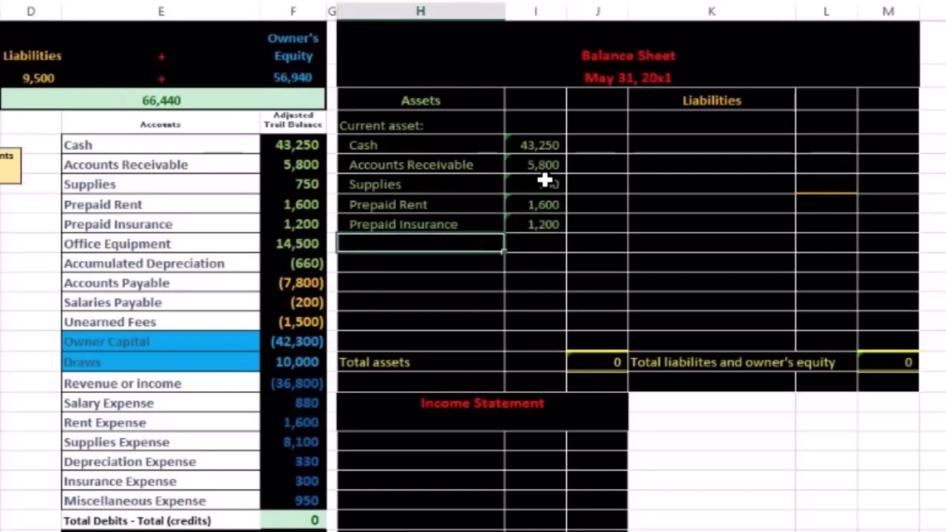
text(Total current assets)
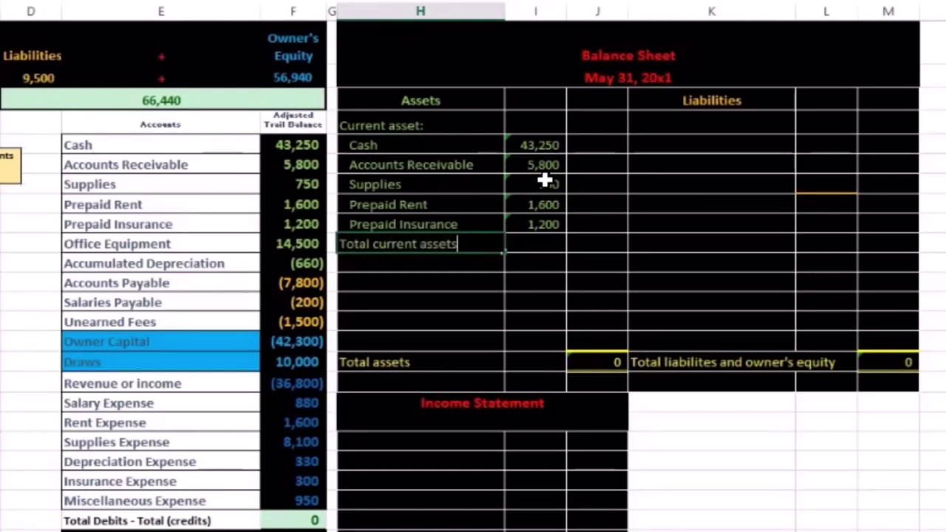
key(Return)
key(Up)
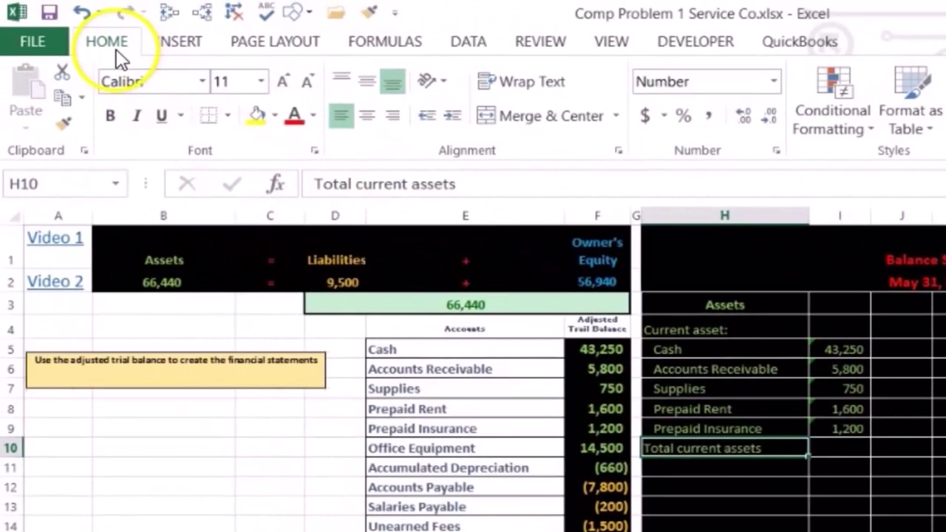
click(454, 116)
click(454, 116)
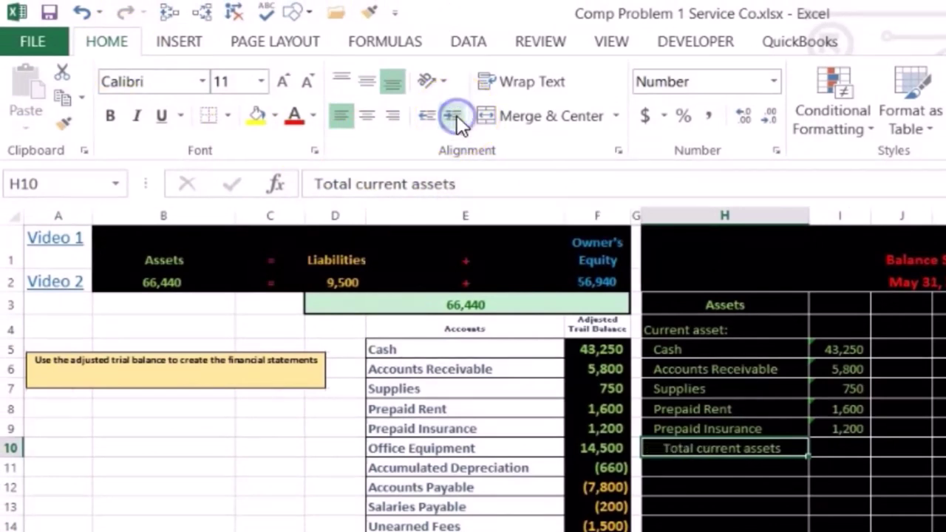
click(689, 325)
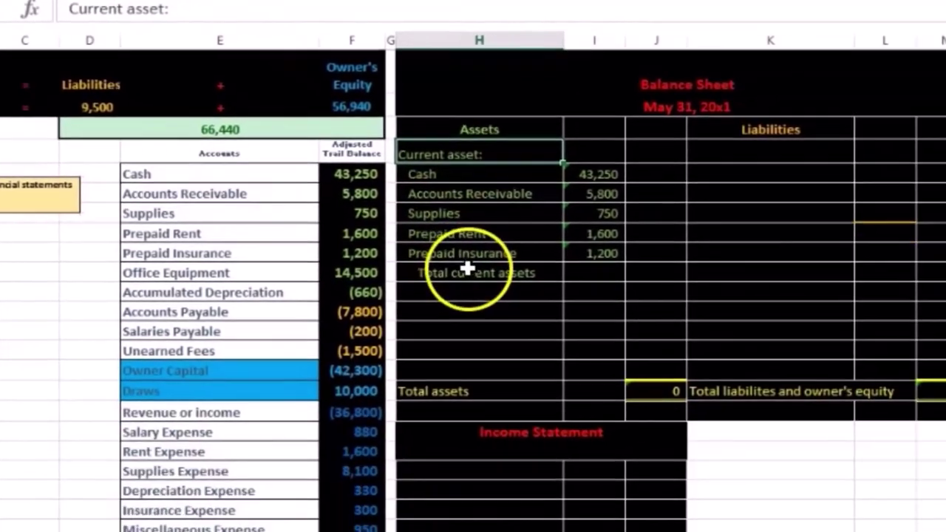
Total the current assets from Cash through Prepaid Insurance in J10 with the formula =SUM(I5:I9)
click(713, 446)
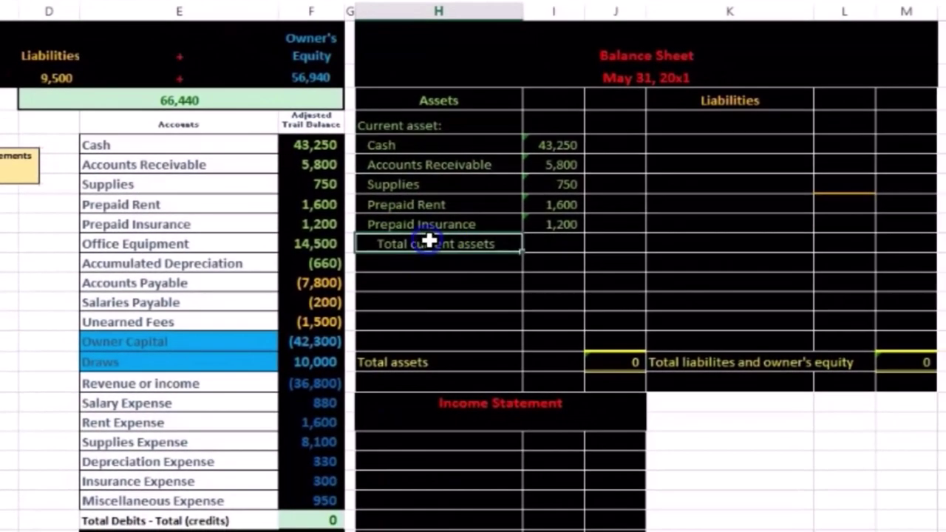
click(619, 248)
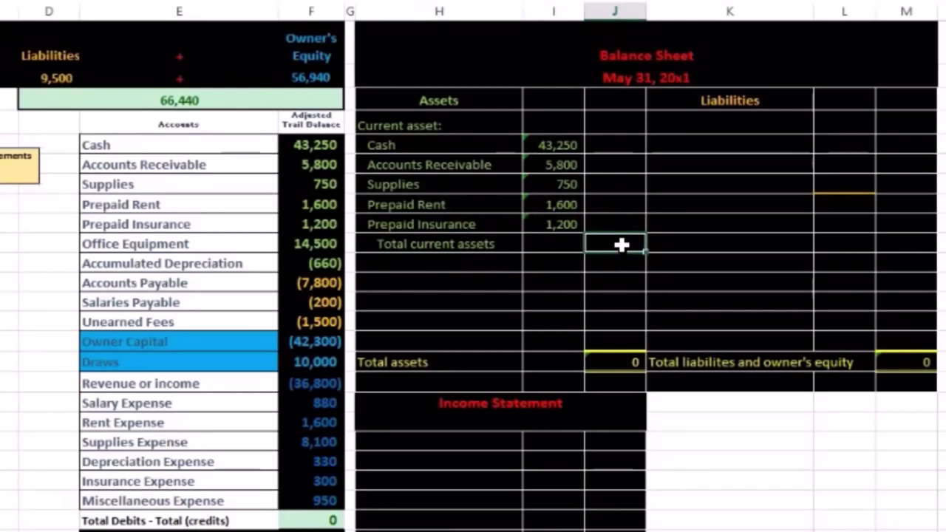
drag(566, 143, 572, 224)
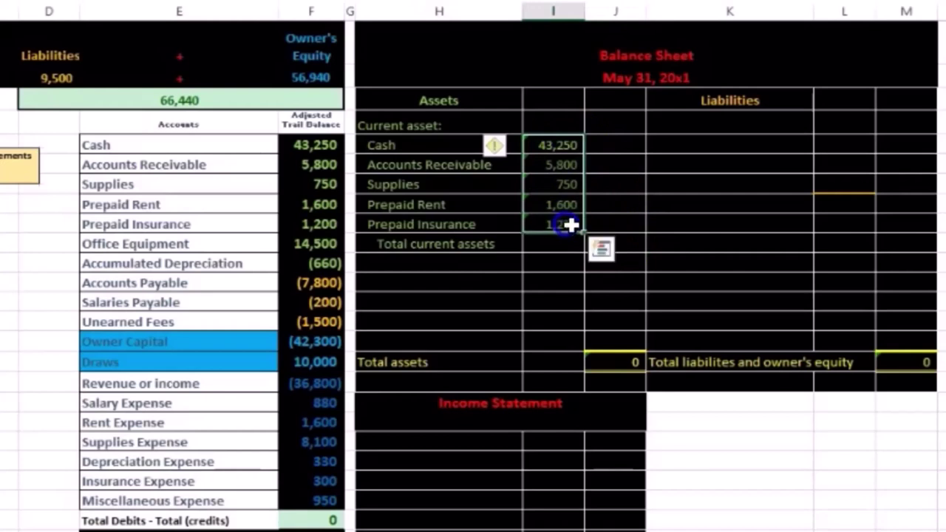
click(637, 244)
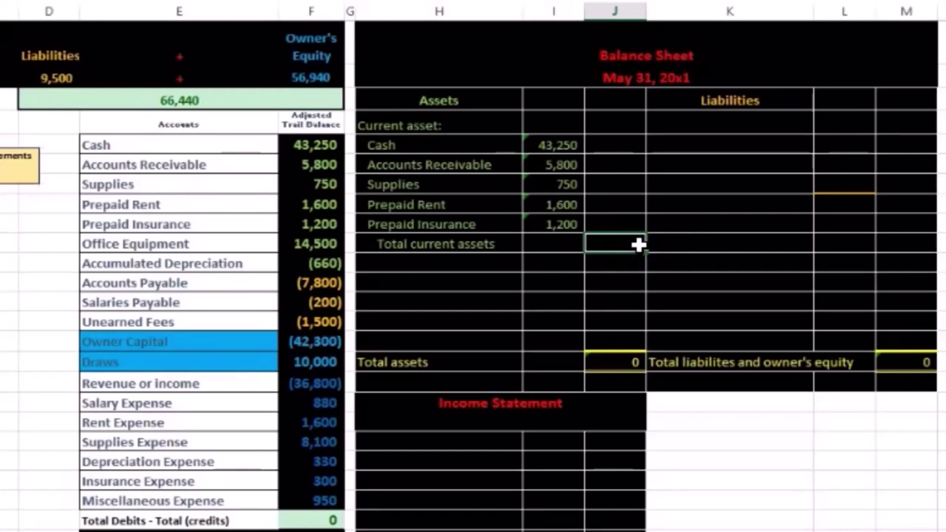
text(=sum)
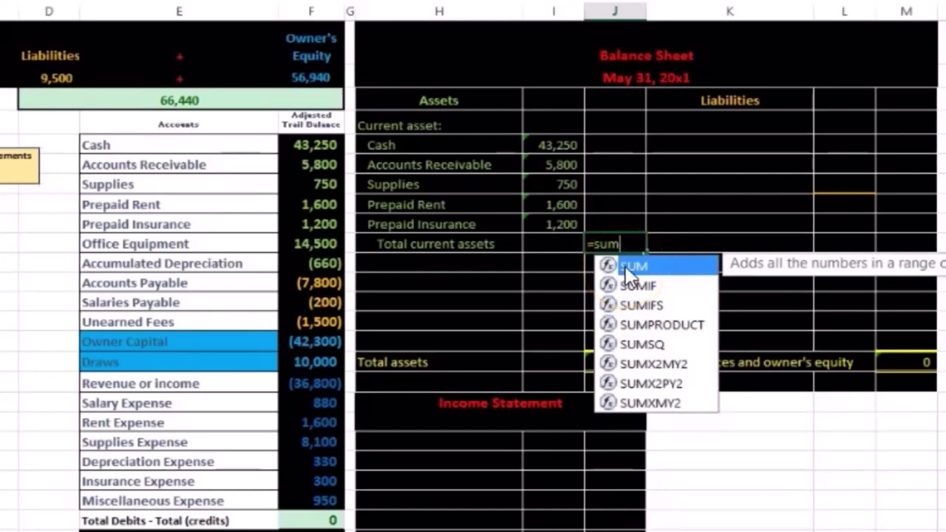
double_click(624, 267)
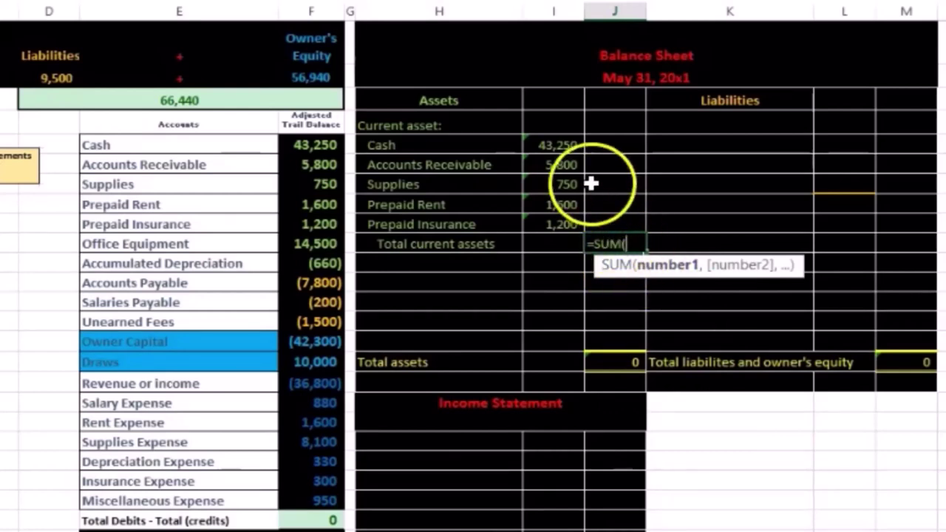
click(553, 145)
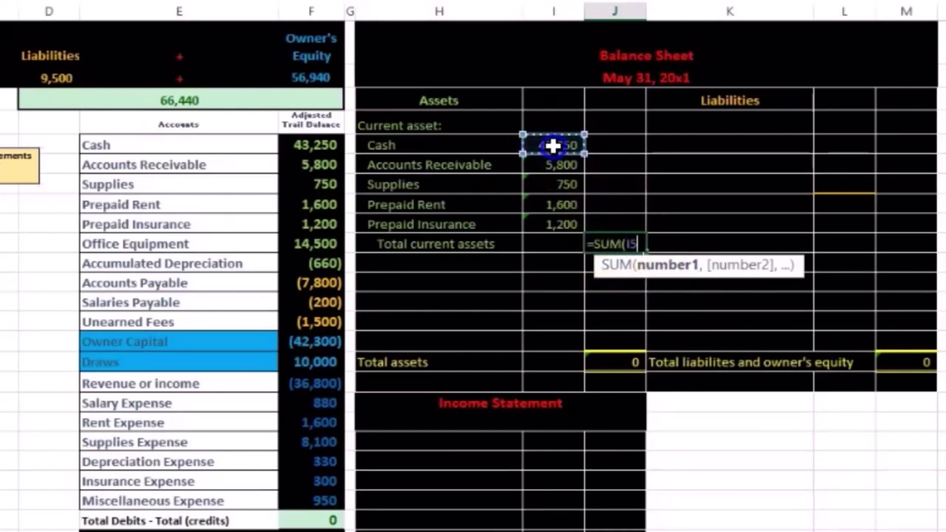
drag(554, 145, 561, 221)
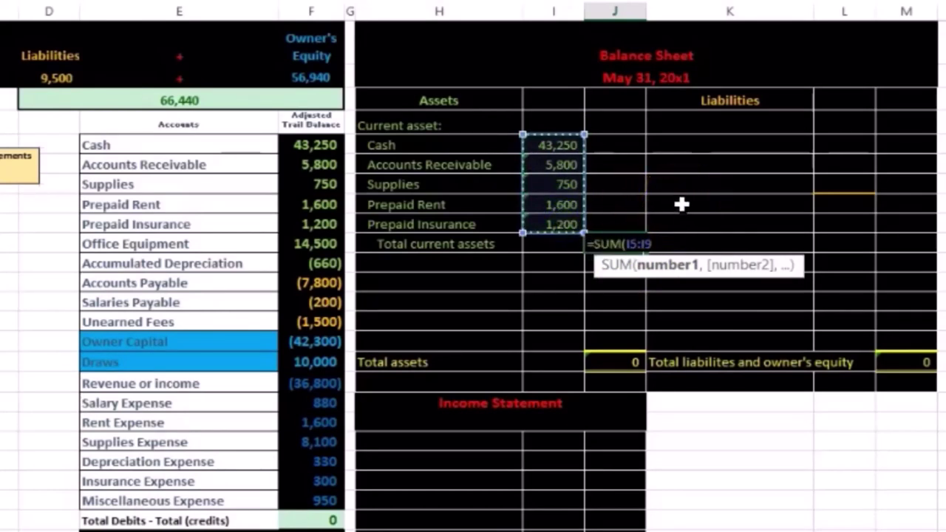
text())
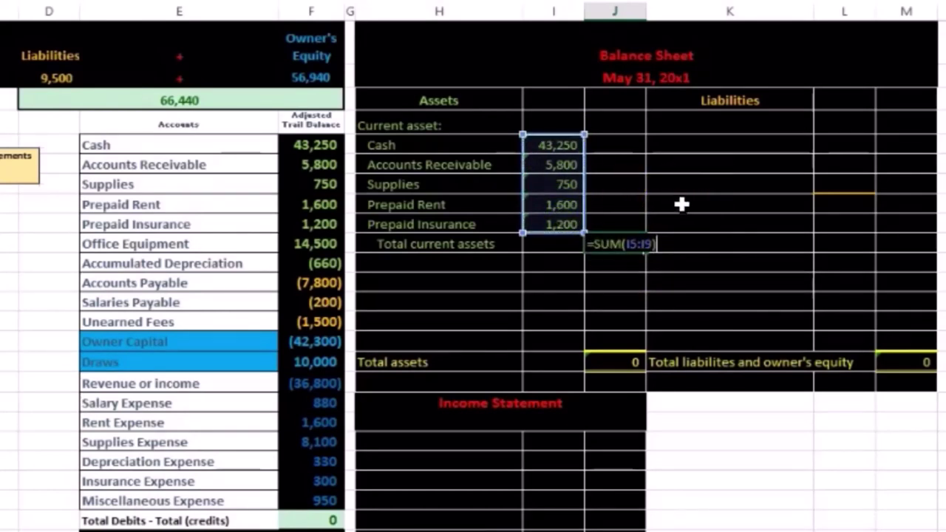
click(670, 252)
click(640, 270)
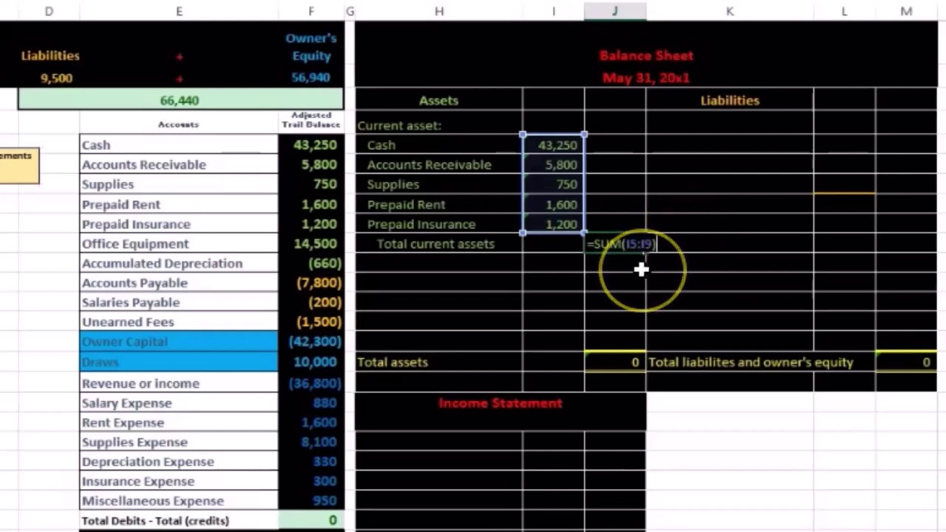
click(619, 256)
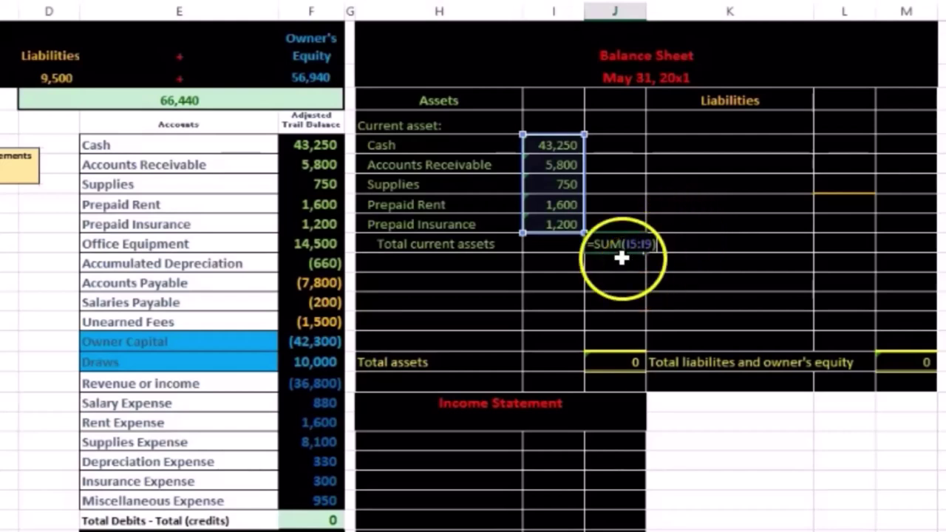
click(547, 146)
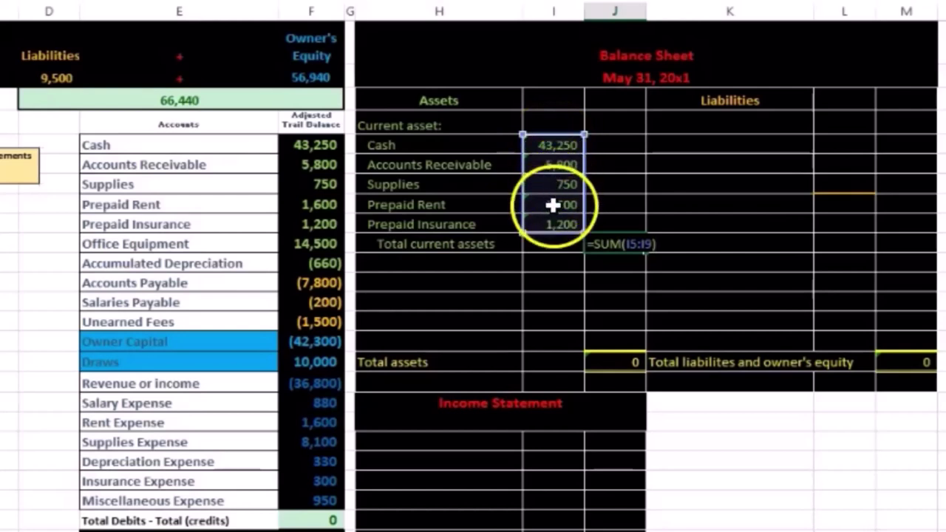
click(634, 256)
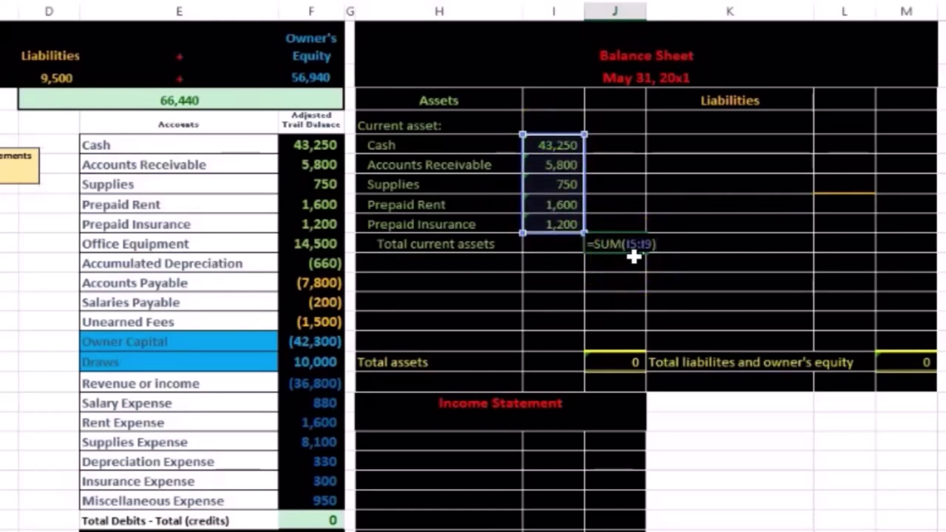
key(Return)
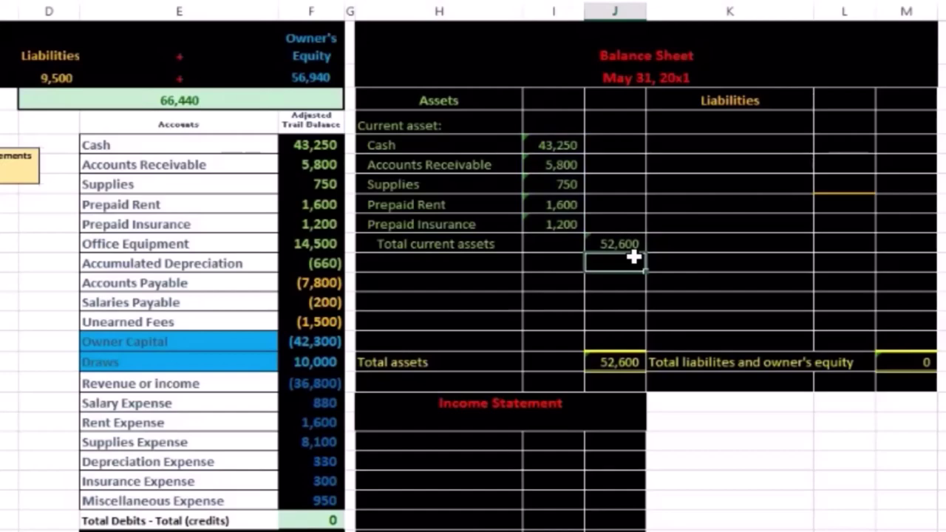
Check the total current assets by adding 43250 + 5800 + 750 + 1600 + 1200 in Calculator, and return to J10 in the Excel workbook
key(XF86Calculator)
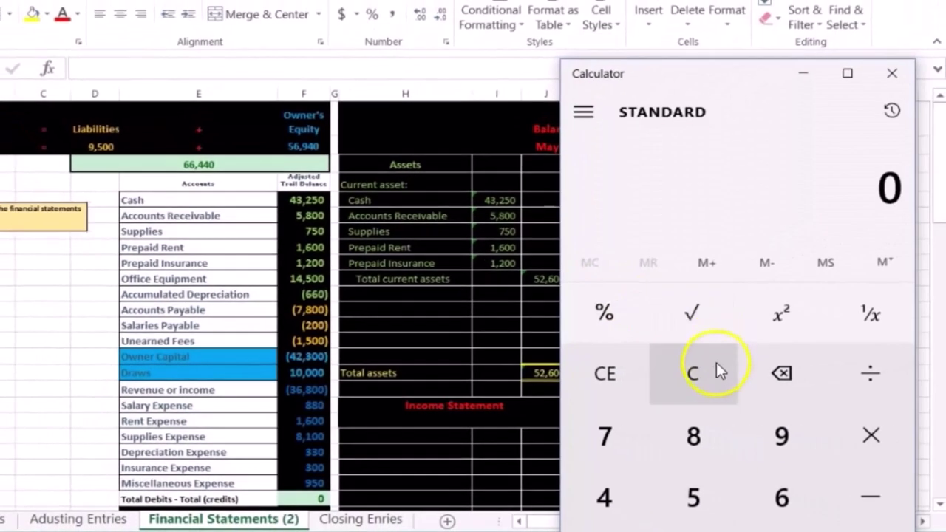
text(43250+58)
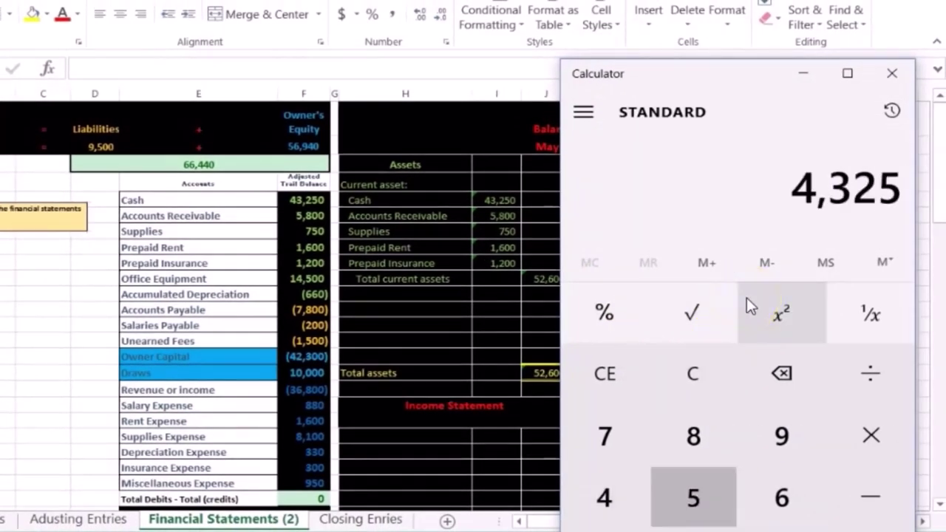
text(00+750+1)
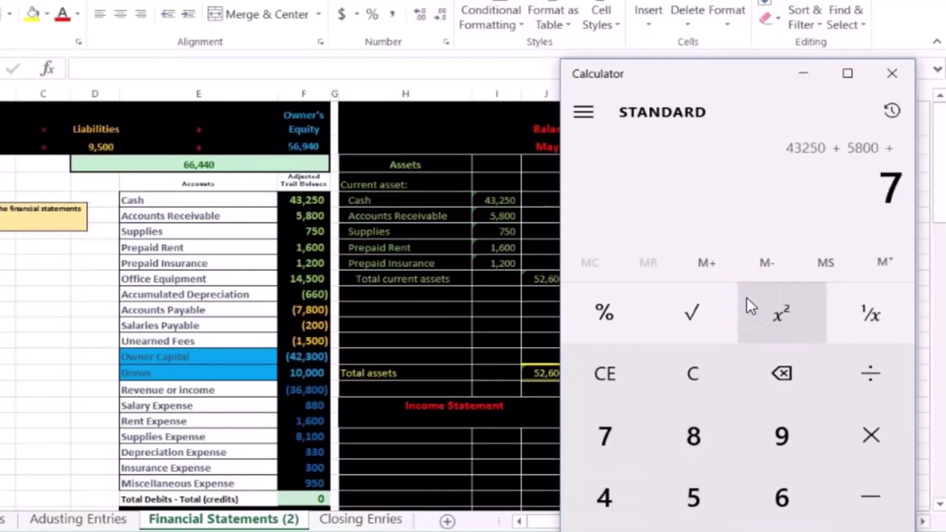
text(60)
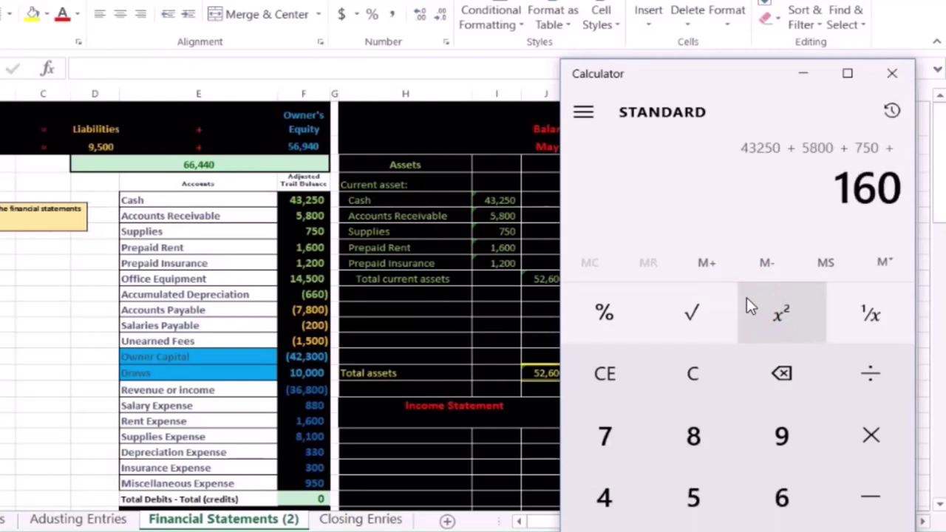
text(0+1200)
key(Return)
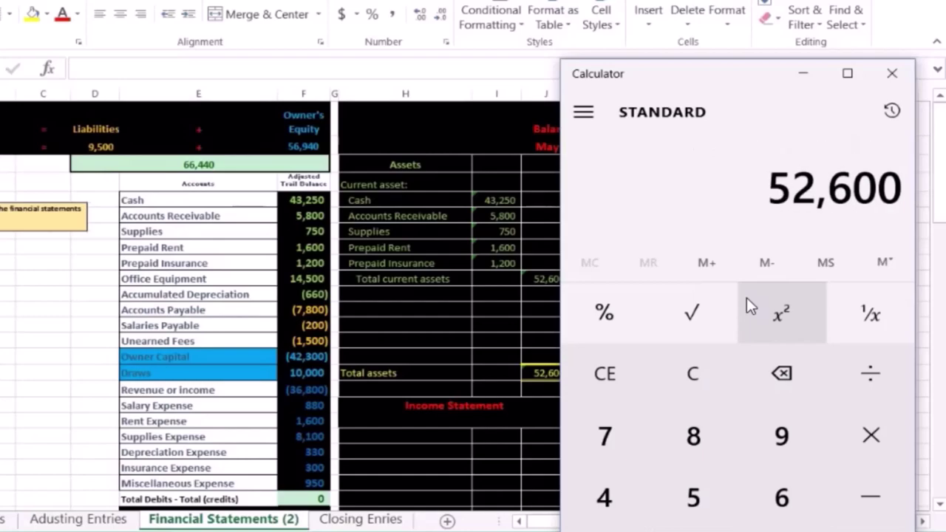
click(550, 278)
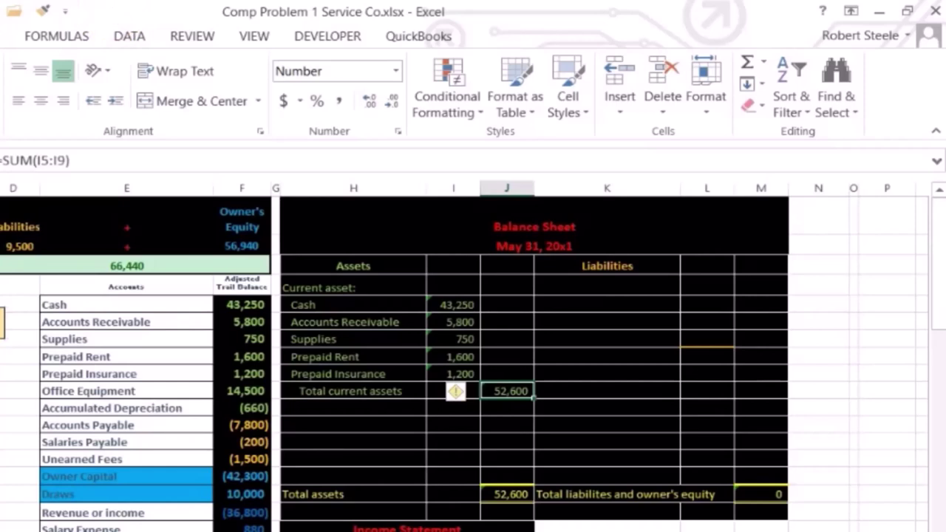
Fill the account name cells from Cash through Office Equipment in the adjusted trial balance with light green
click(327, 407)
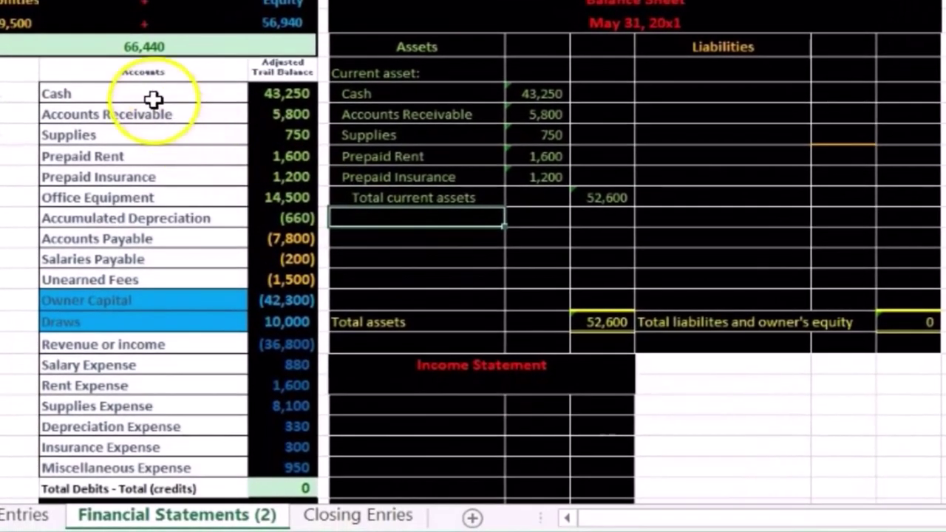
drag(136, 309, 128, 342)
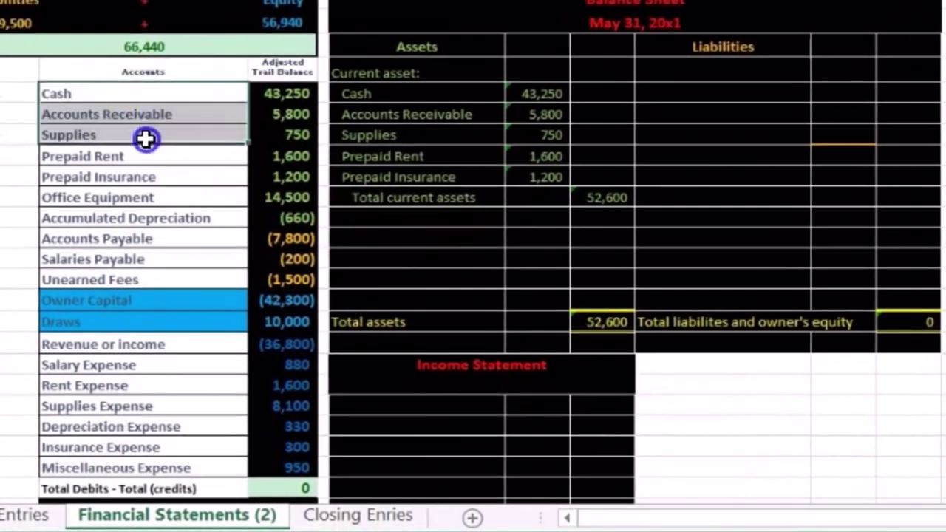
drag(146, 139, 145, 193)
right_click(145, 193)
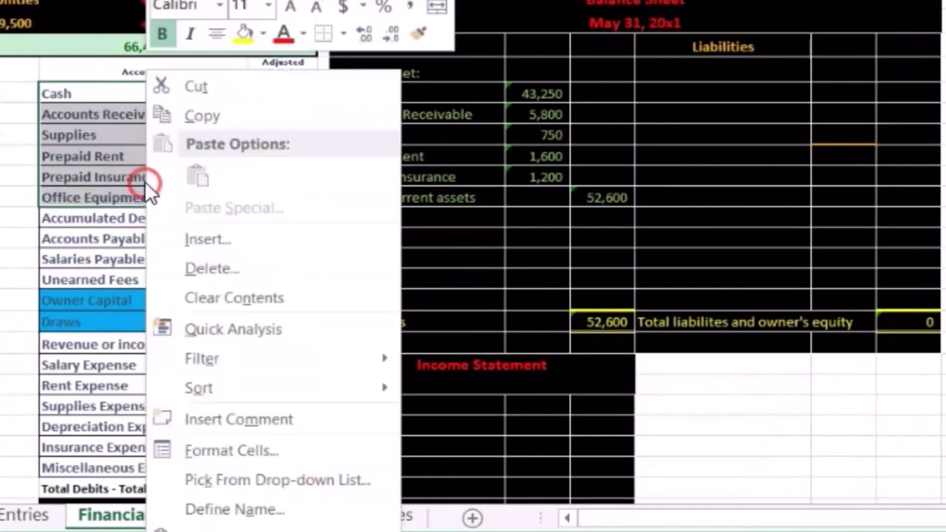
click(262, 35)
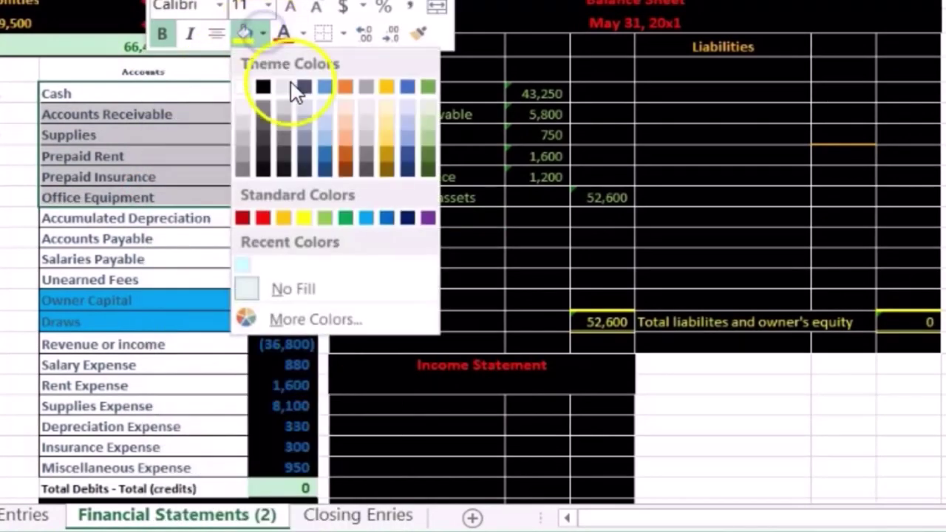
click(328, 217)
click(232, 226)
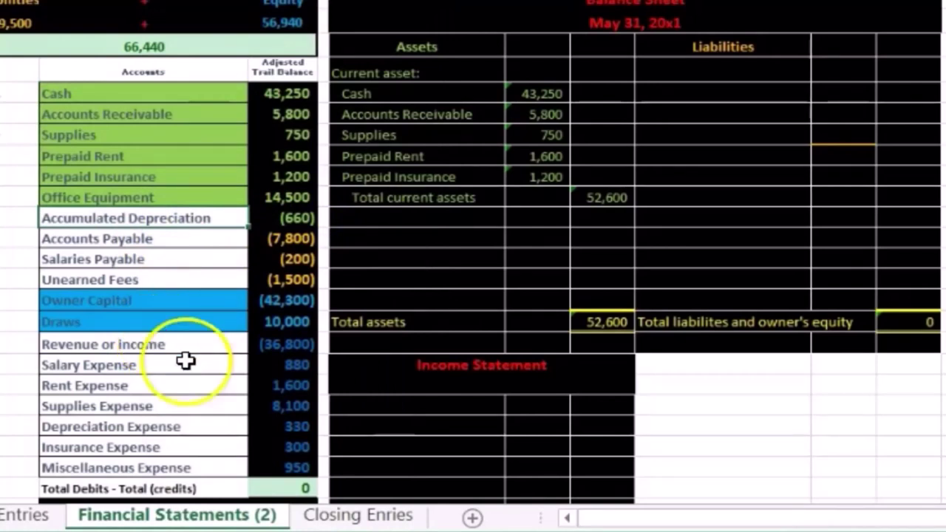
Add the heading "Property plant and equipment:" in H11 below Total current assets on the Balance Sheet
click(368, 211)
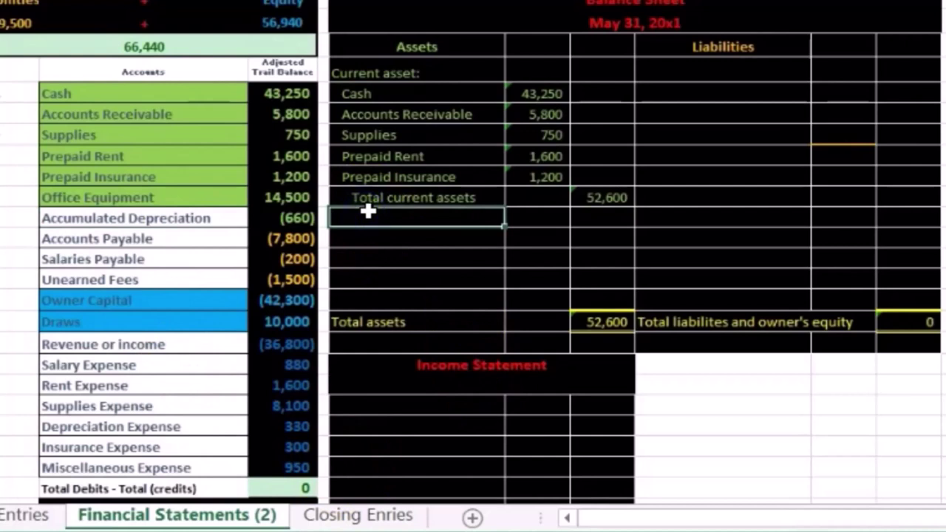
text(Property)
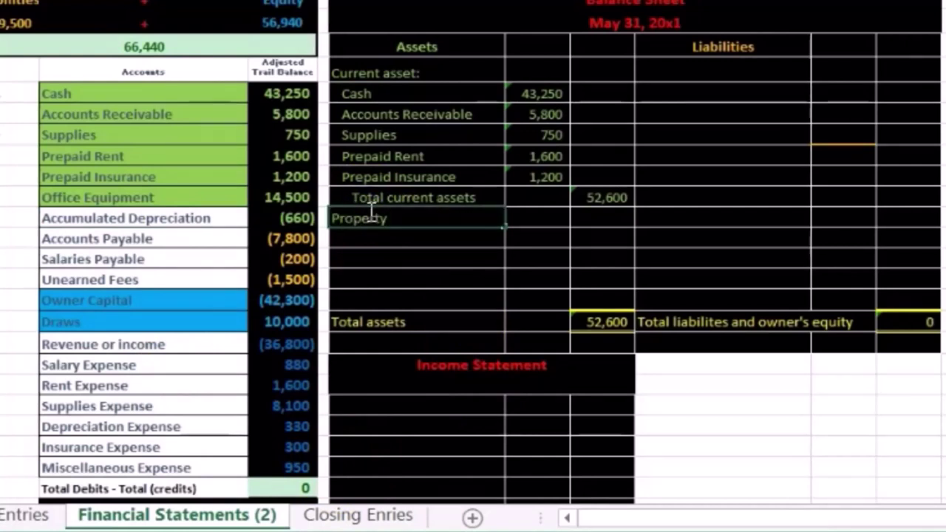
text( plant and equ)
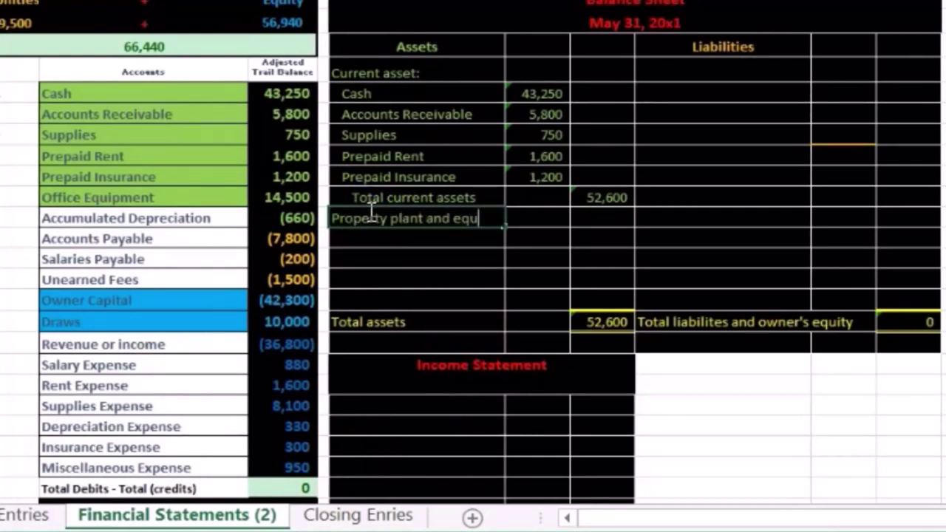
text(ipmen)
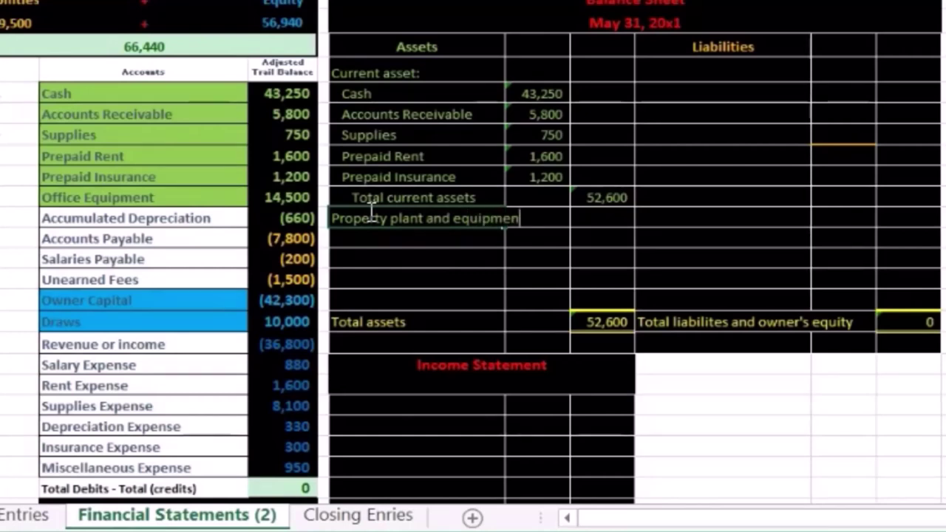
text(t:)
key(Return)
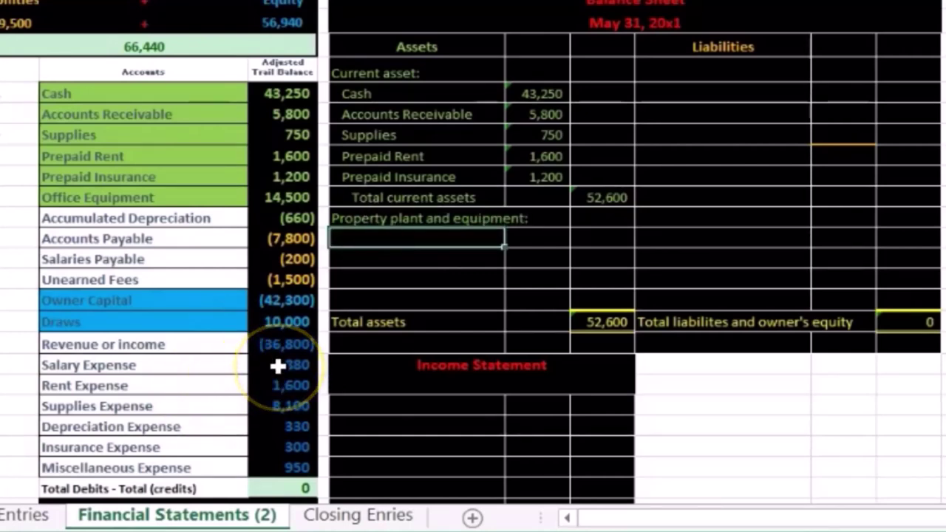
Remove the fill color from the Office Equipment account name, leaving only the current asset accounts highlighted
right_click(105, 197)
click(227, 35)
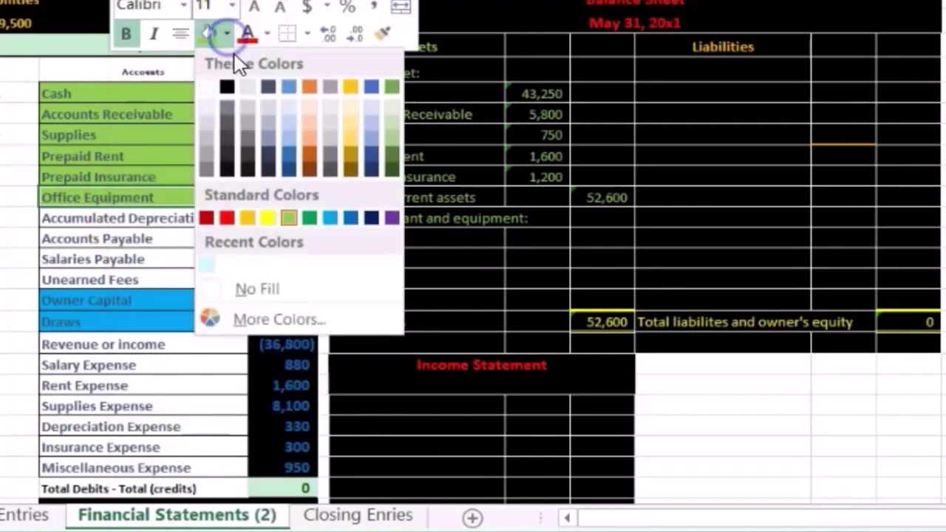
click(255, 286)
drag(170, 218, 170, 240)
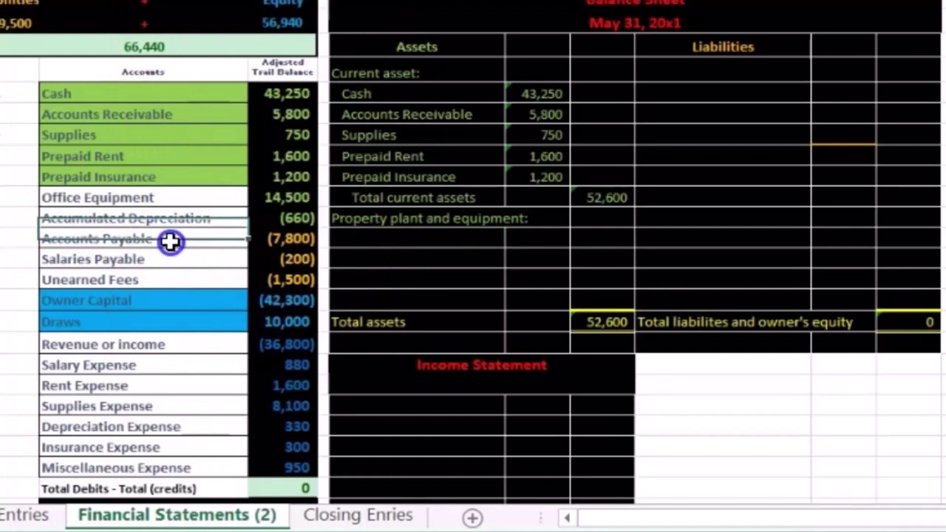
Examine the Office Equipment and Accumulated Depreciation accounts and their adjusted trial balance amounts
click(133, 198)
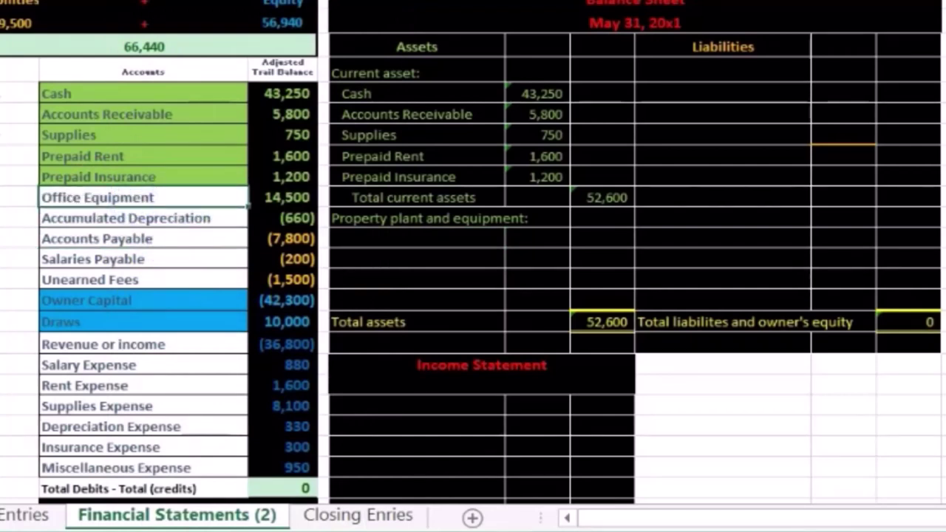
click(125, 218)
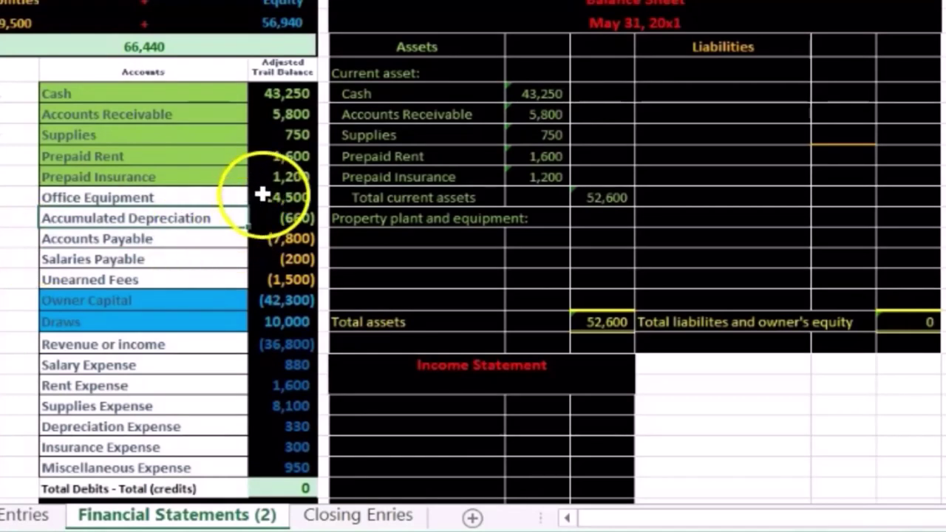
drag(262, 195, 264, 207)
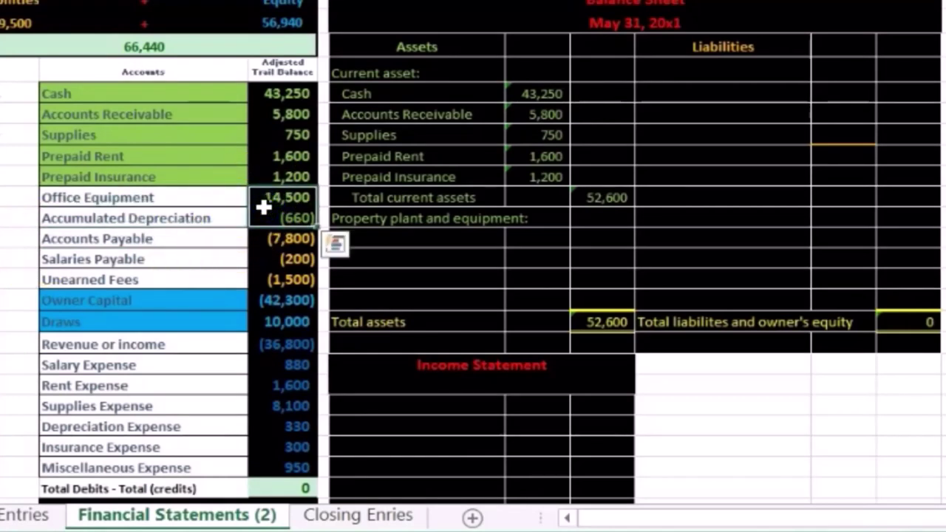
Copy the Office Equipment and Accumulated Depreciation account names into H12:H13 below the Property plant and equipment heading, pasting values only
right_click(199, 195)
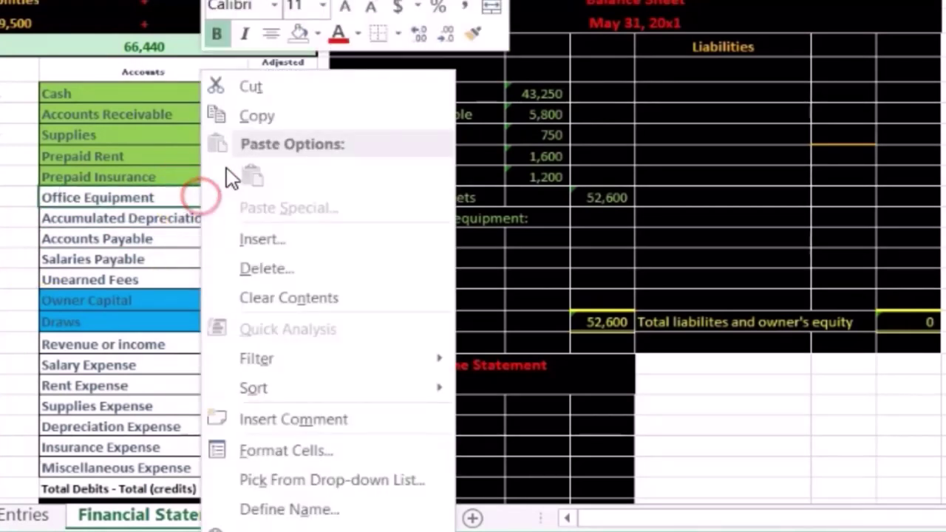
click(216, 183)
click(137, 214)
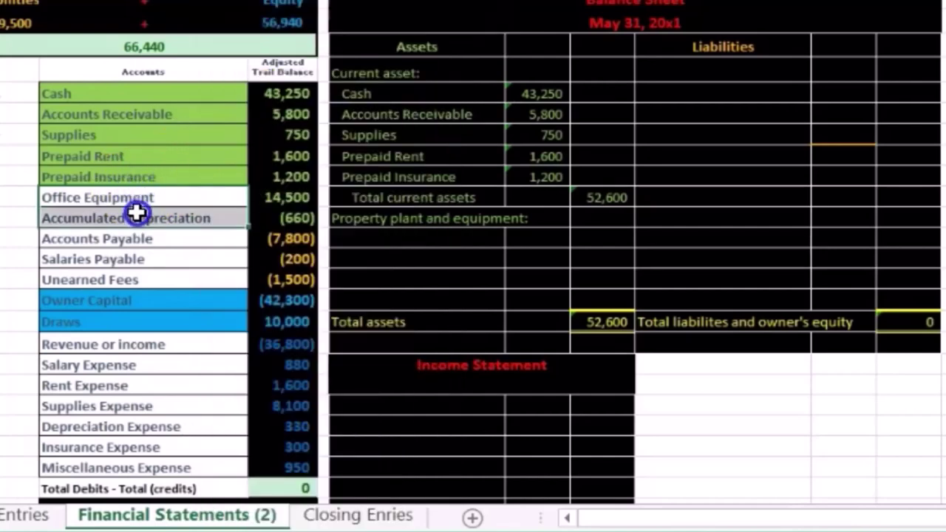
right_click(143, 194)
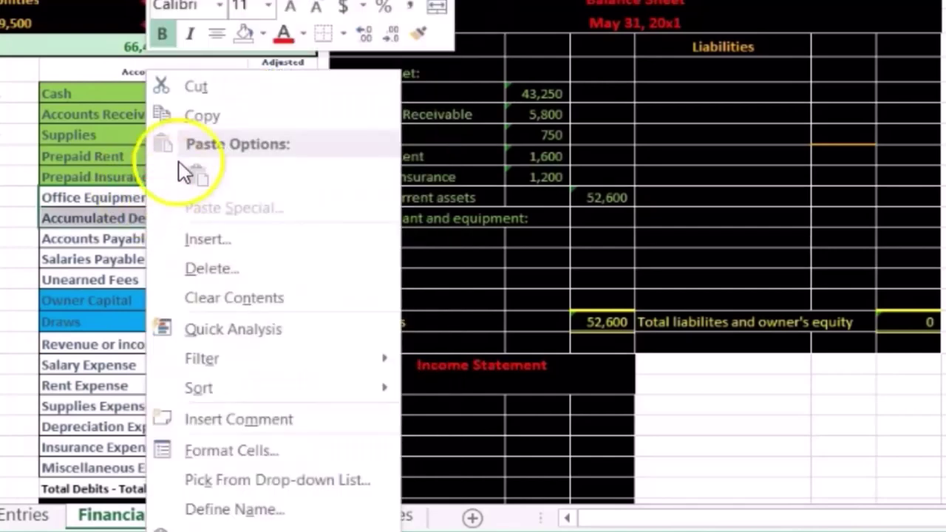
click(194, 112)
click(390, 235)
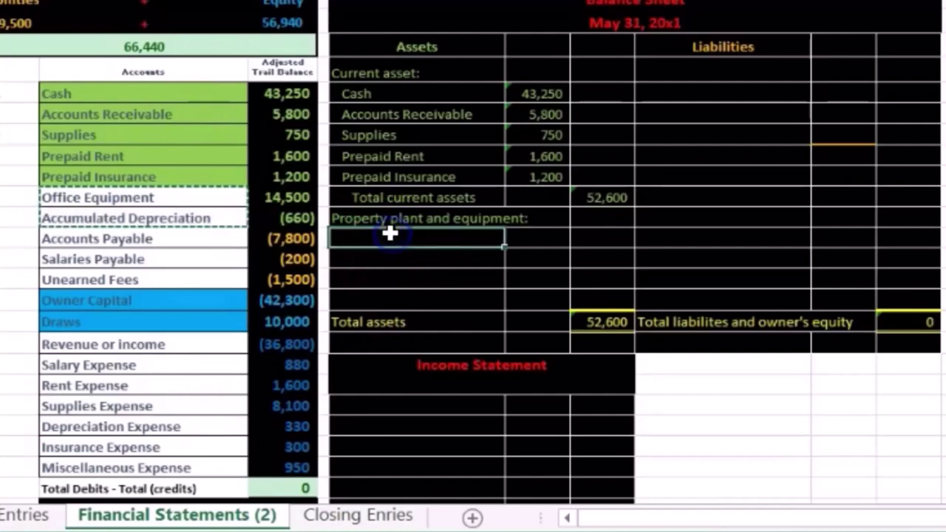
right_click(390, 235)
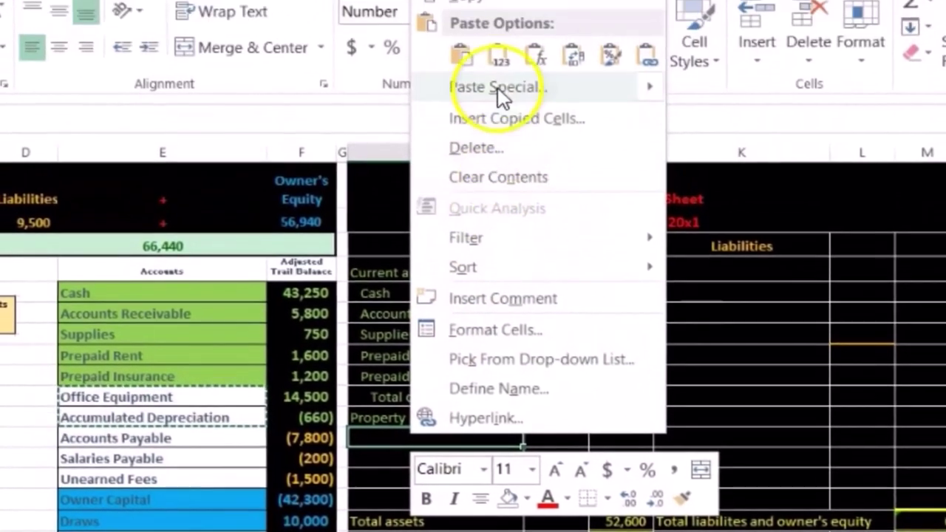
click(495, 62)
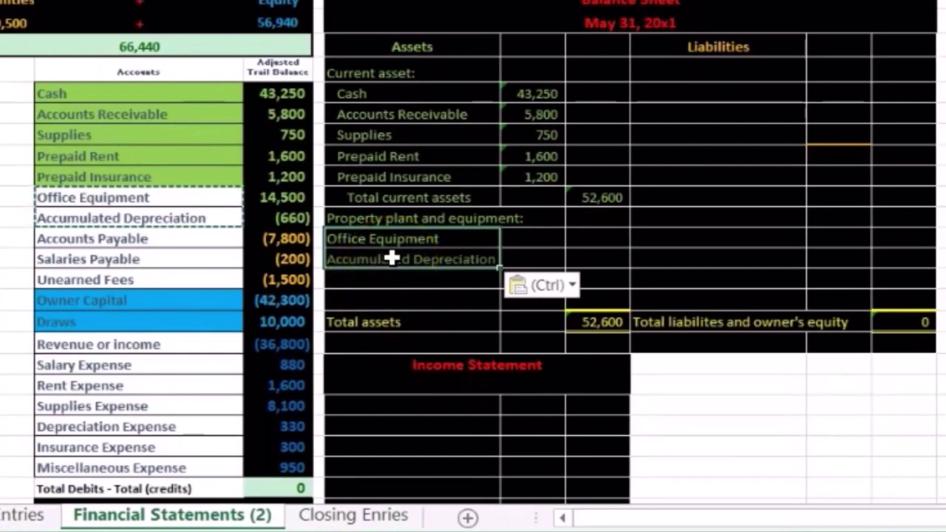
Indent the Office Equipment and Accumulated Depreciation labels in H12:H13 by one level
click(414, 261)
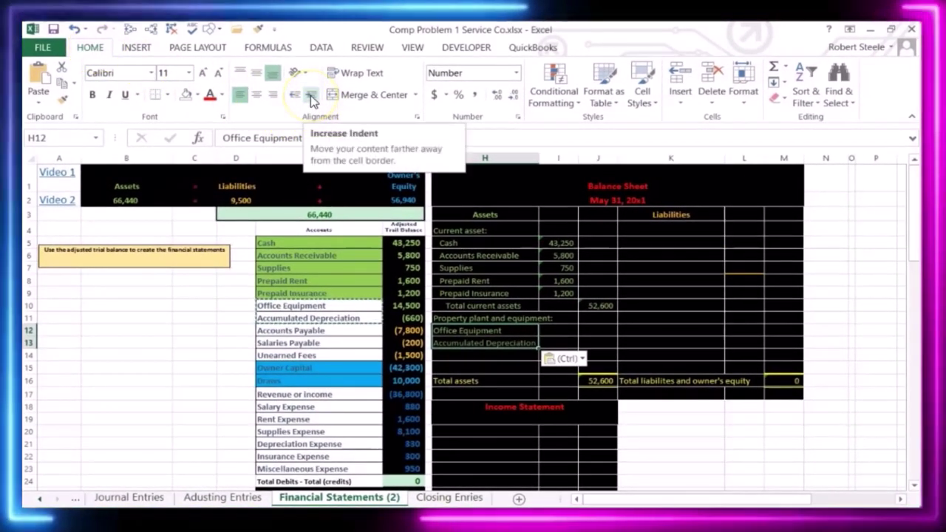
click(311, 98)
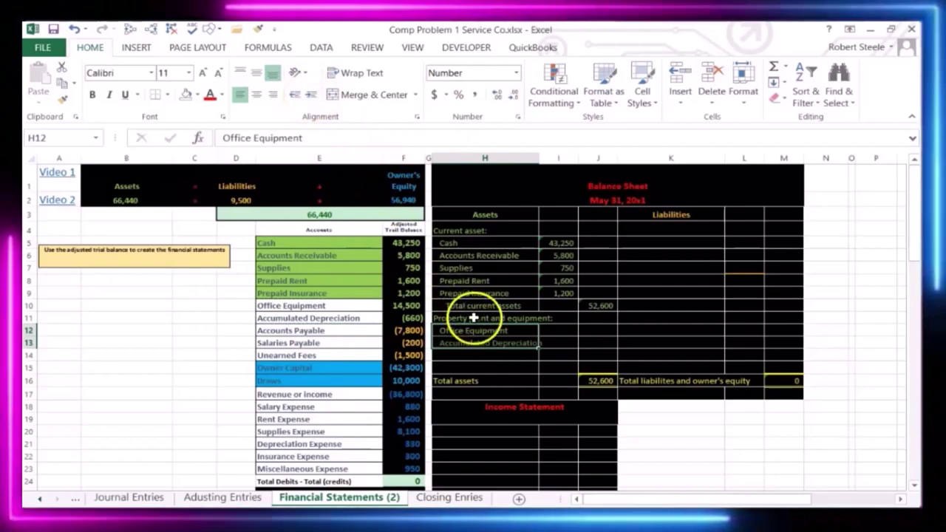
Compare the Property plant and equipment labels on the Balance Sheet with the Office Equipment and Accumulated Depreciation amounts in the adjusted trial balance
click(473, 318)
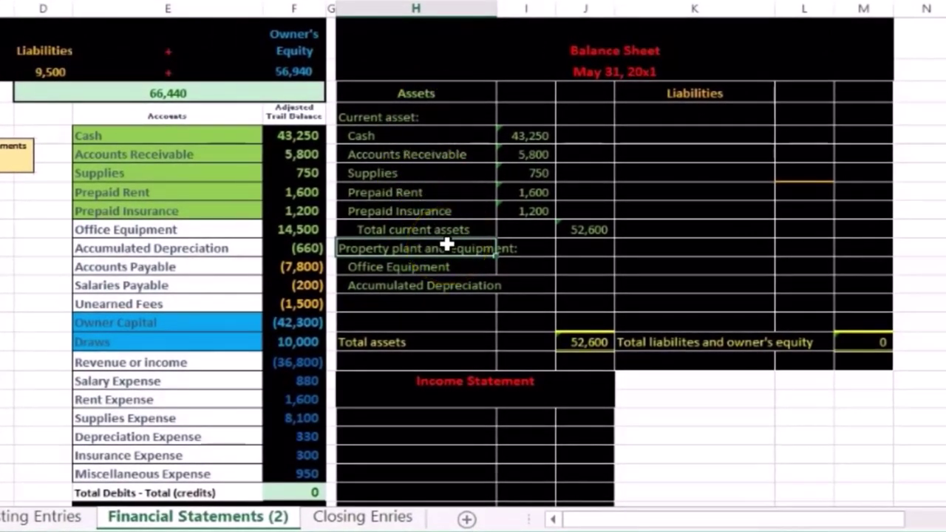
key(Down)
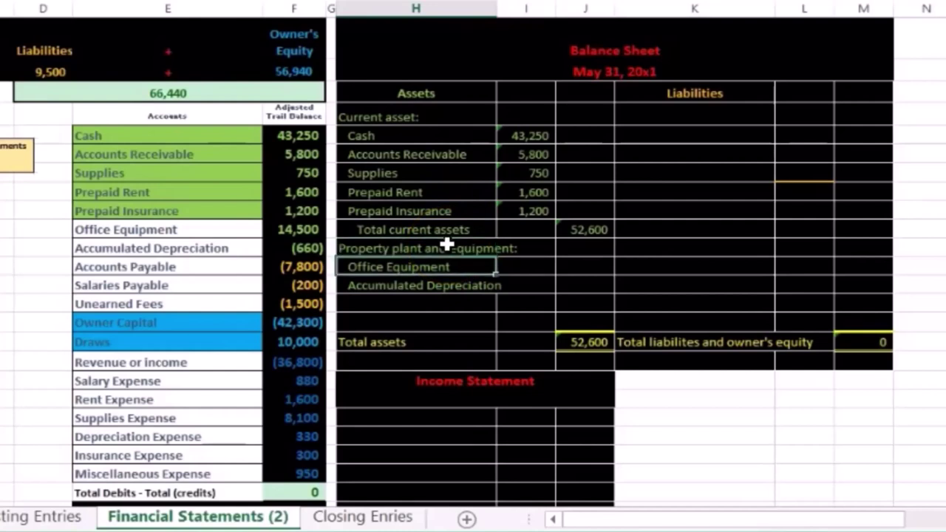
key(Down)
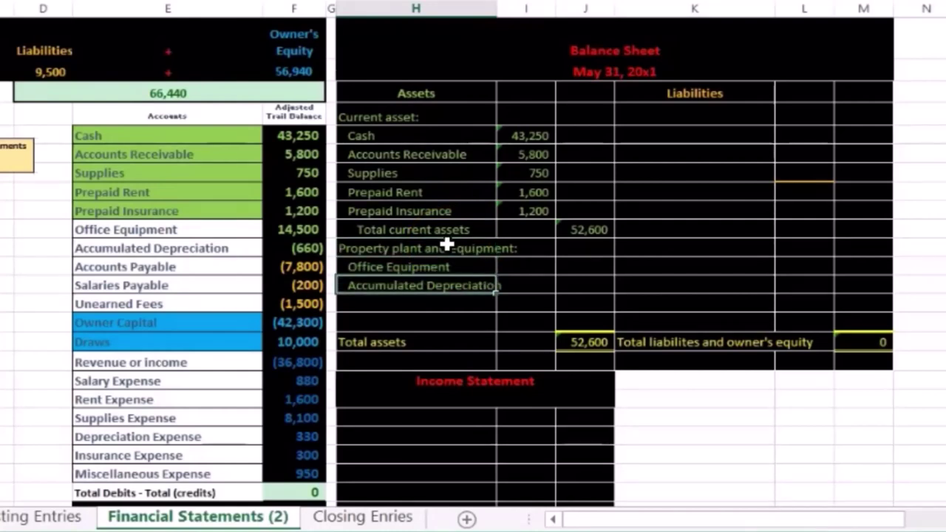
click(294, 248)
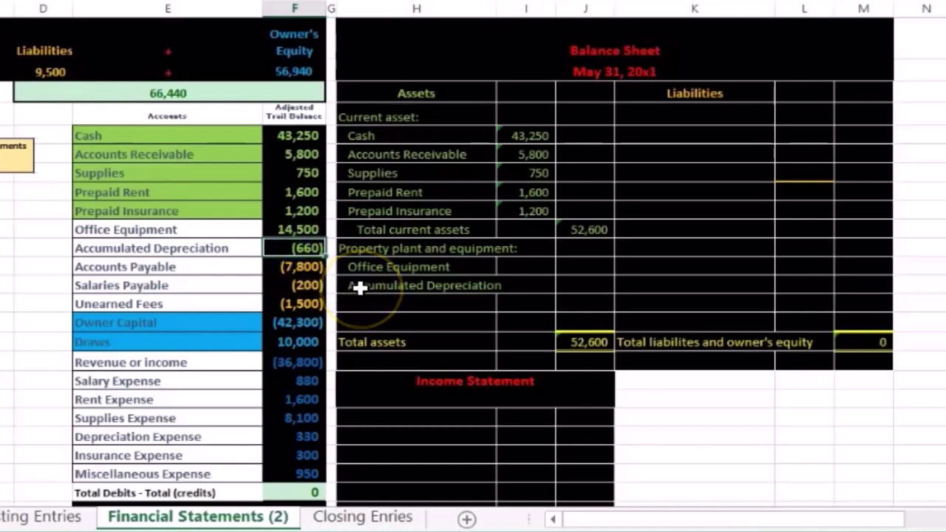
click(348, 269)
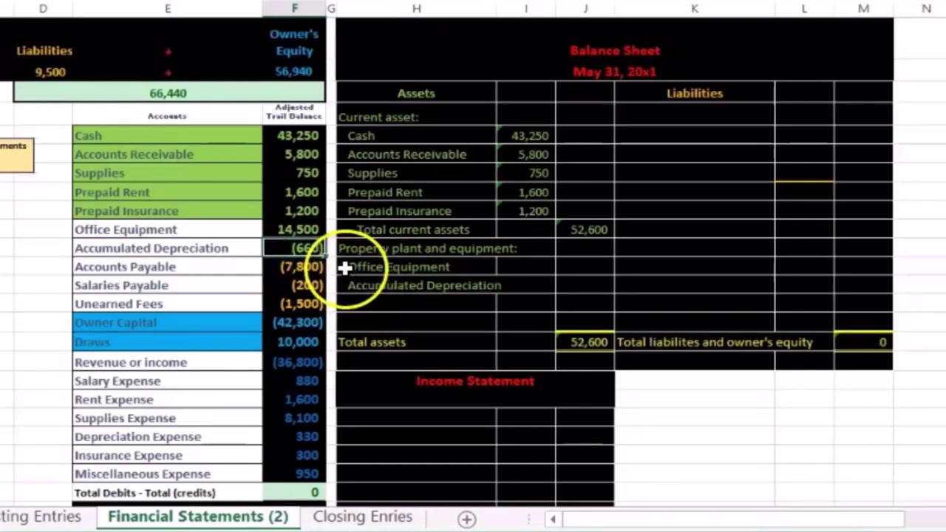
click(296, 229)
drag(297, 241, 284, 244)
click(264, 235)
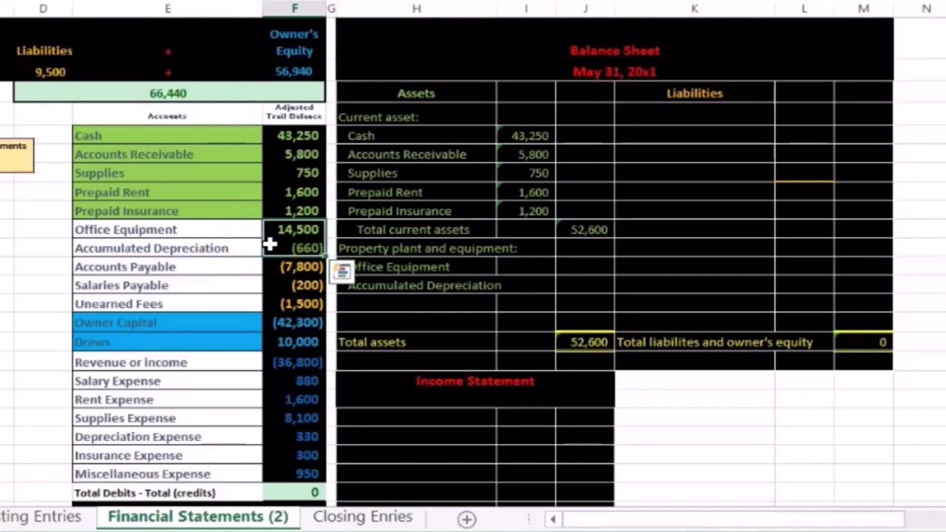
click(430, 270)
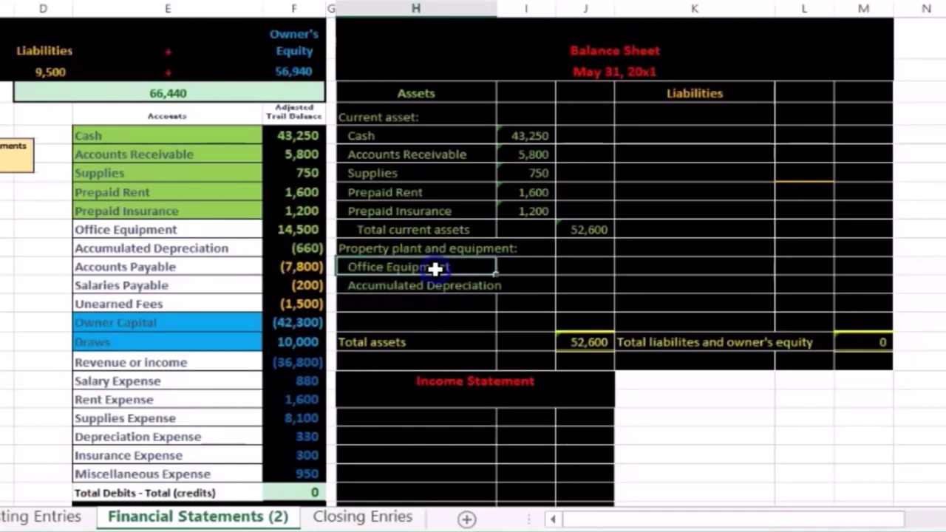
click(398, 285)
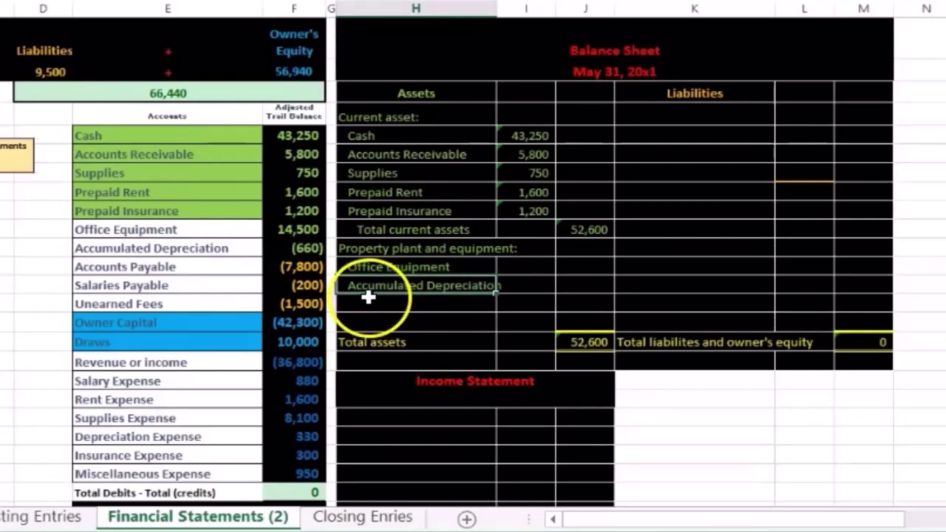
Change the Accumulated Depreciation label in H13 to "less Acc. Depreciation"
double_click(348, 286)
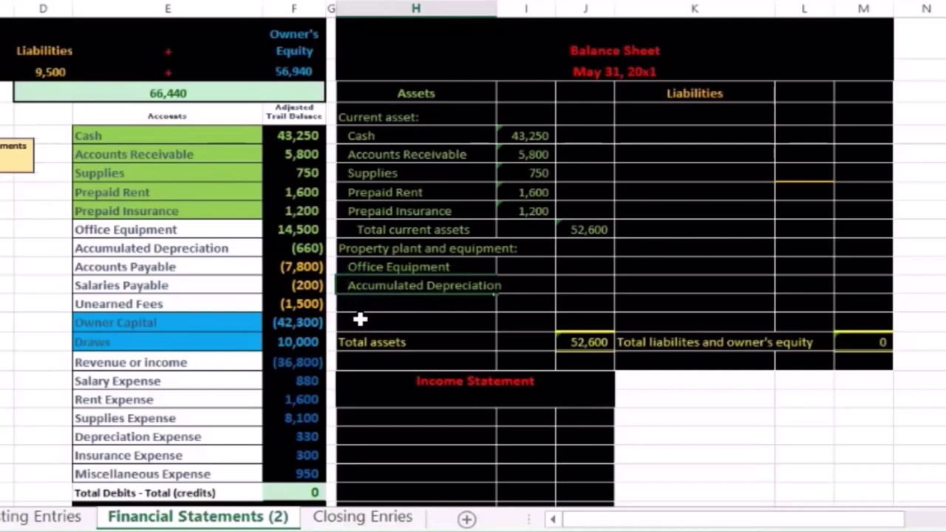
text(less)
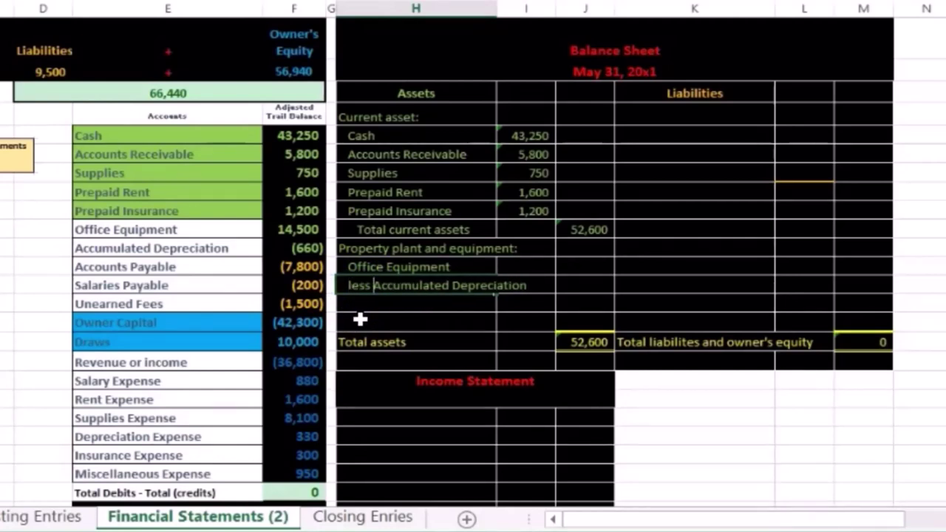
key(Right)
key(Right)
key(Right)
key(Right)
key(Right)
key(Right)
key(Right)
key(Right)
key(Right)
key(Right)
key(Right)
key(BackSpace)
key(BackSpace)
key(BackSpace)
key(BackSpace)
key(BackSpace)
key(BackSpace)
key(BackSpace)
key(BackSpace)
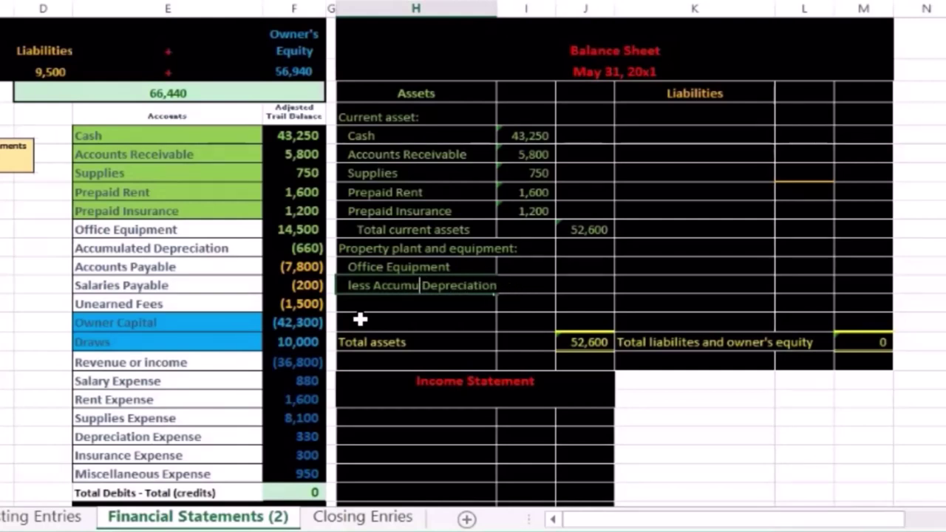
text(.)
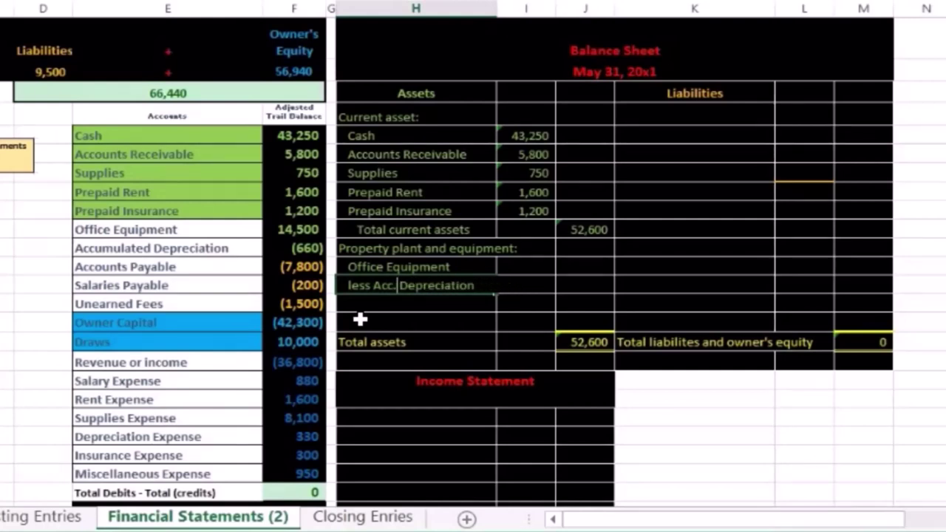
key(Return)
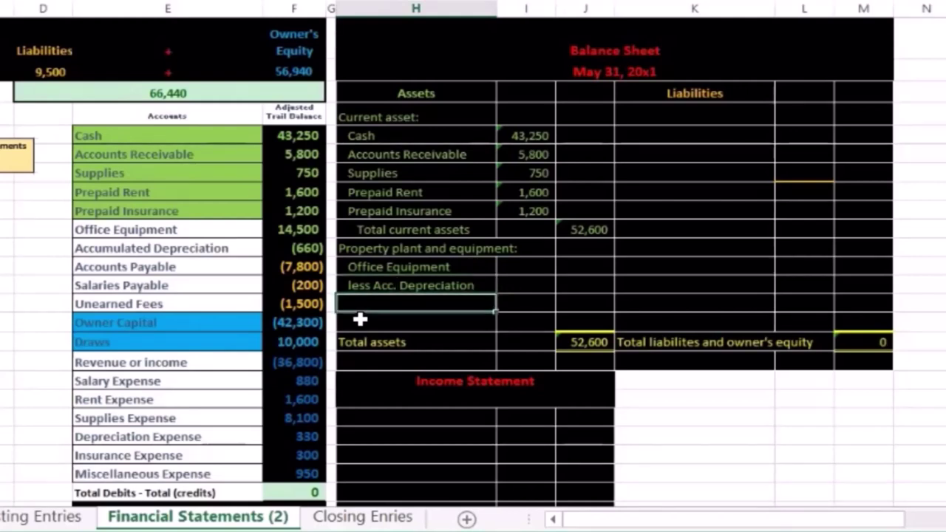
Link the Office Equipment amount in I12 to its adjusted trial balance amount in F10
key(Right)
key(Up)
key(Up)
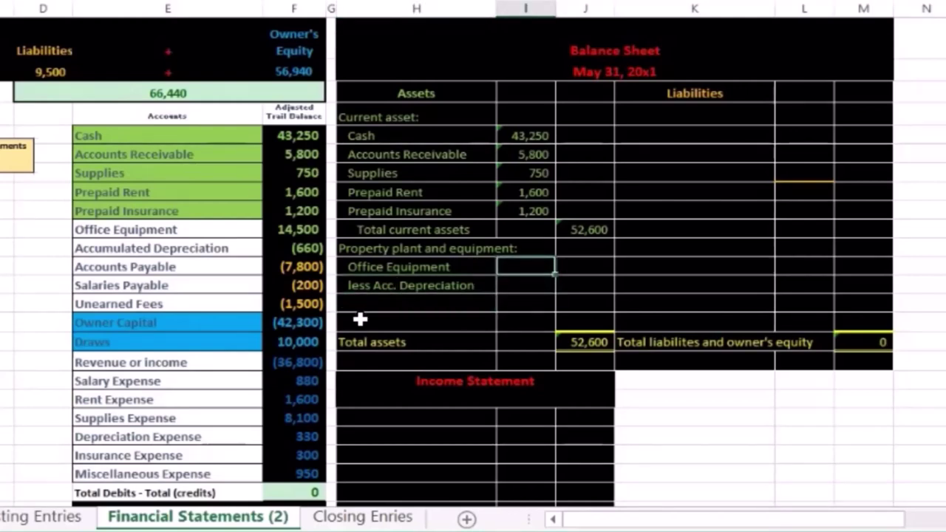
text(=)
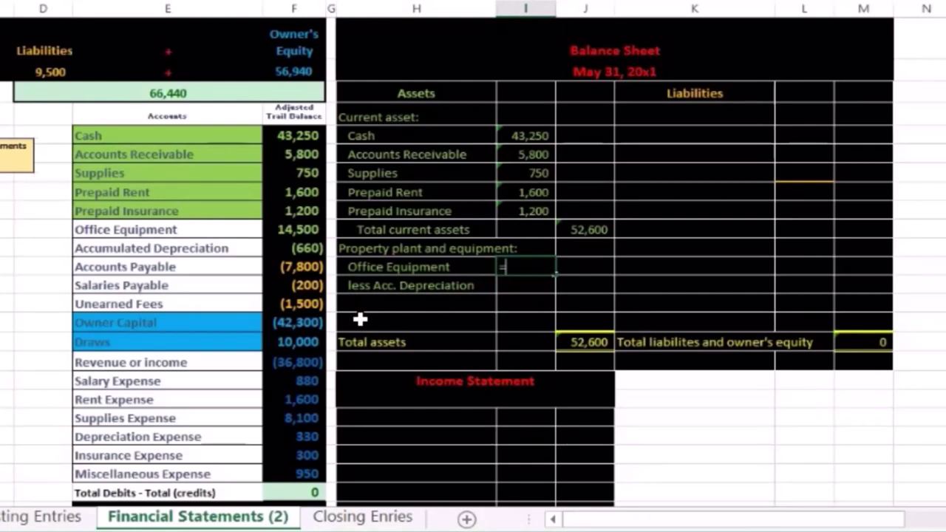
click(306, 230)
key(Return)
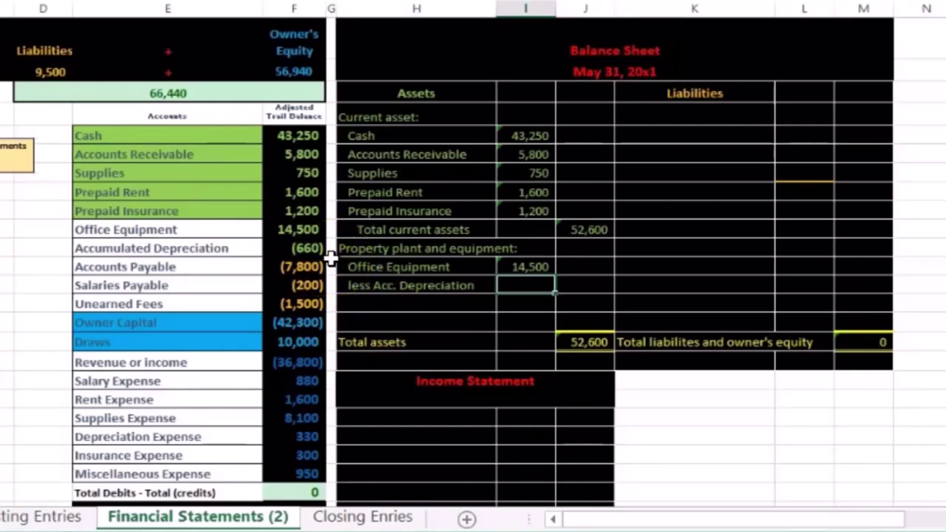
Try the formula -F11 for the less Acc. Depreciation amount in I13, and clear the cell again
text(-)
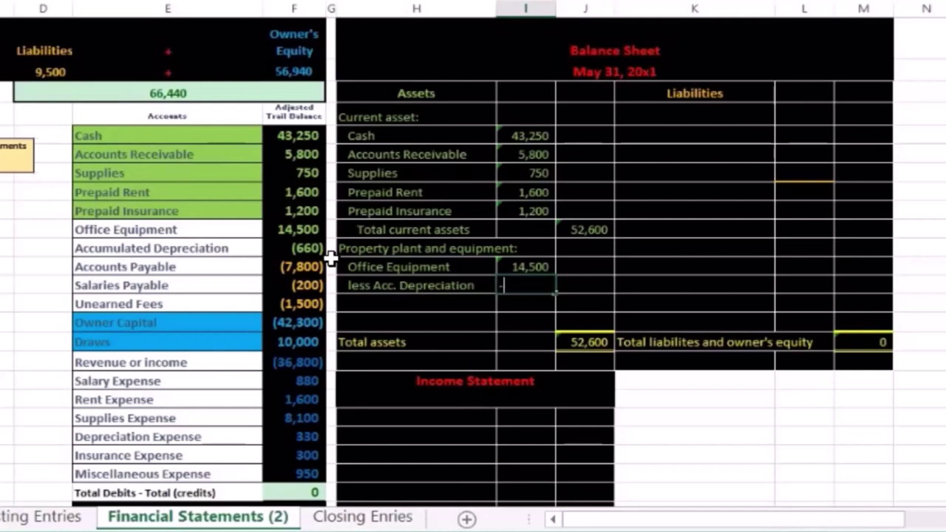
click(303, 248)
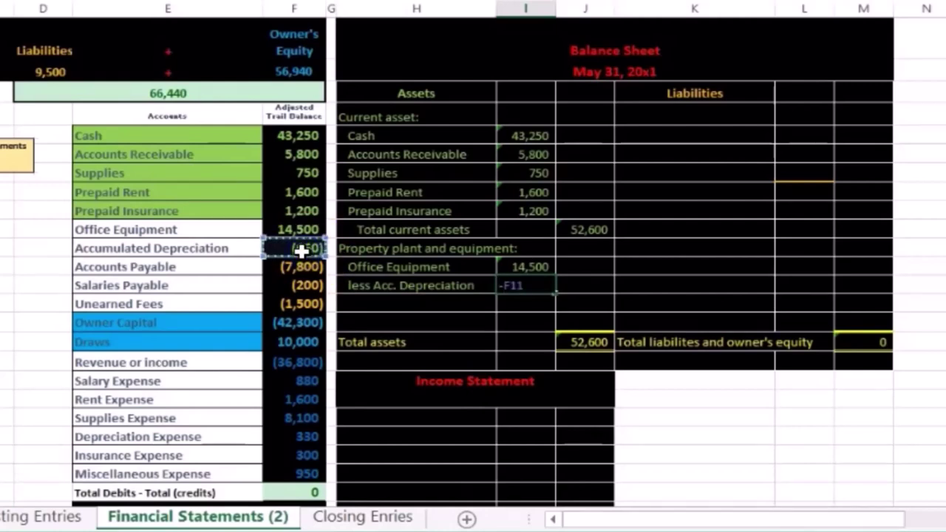
key(Return)
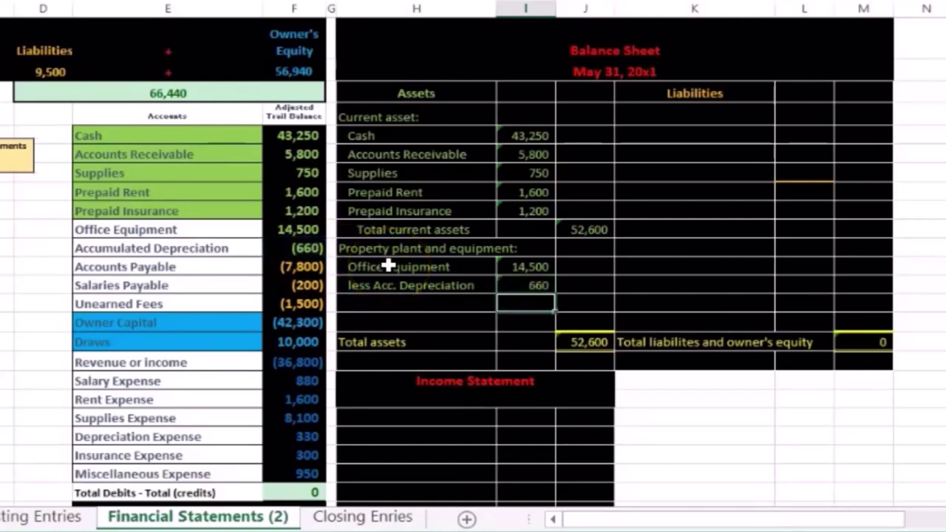
key(Up)
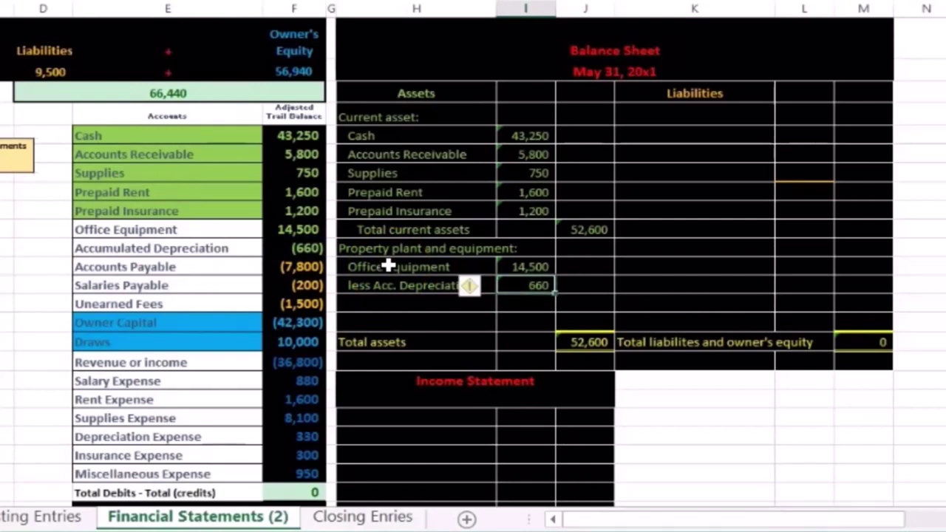
key(Delete)
Link the less Acc. Depreciation amount in I13 to the adjusted trial balance with =F11
click(532, 281)
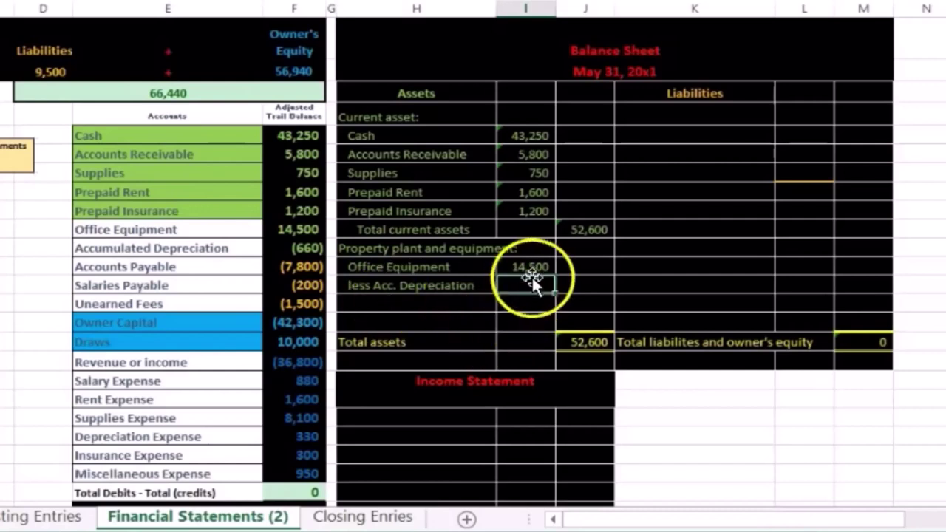
text(=)
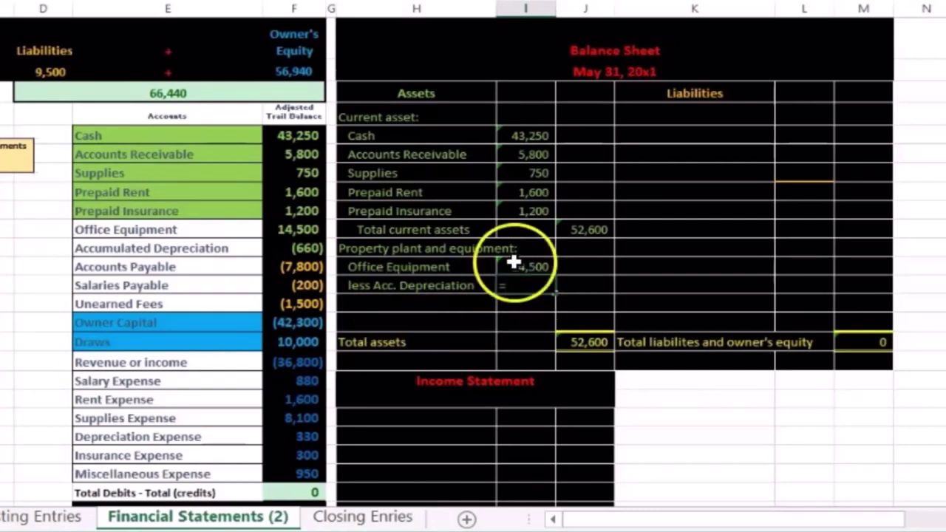
click(319, 247)
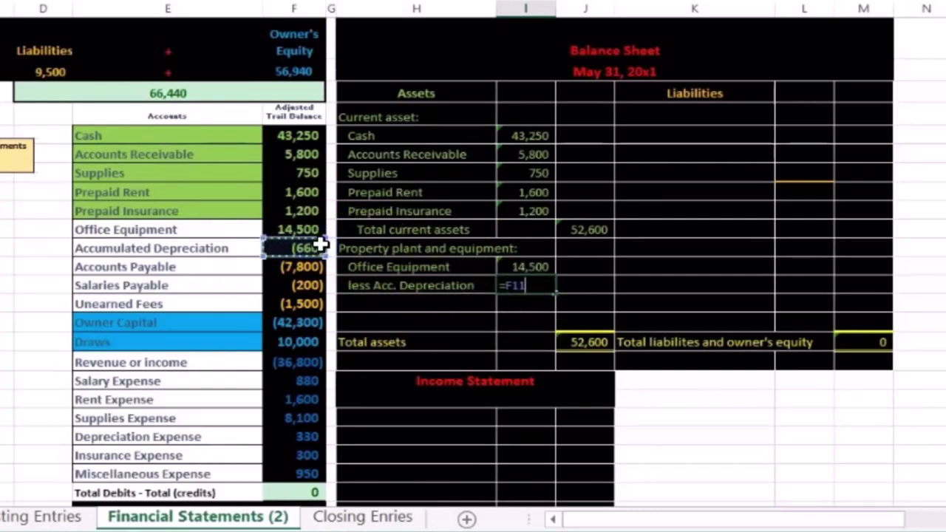
key(Return)
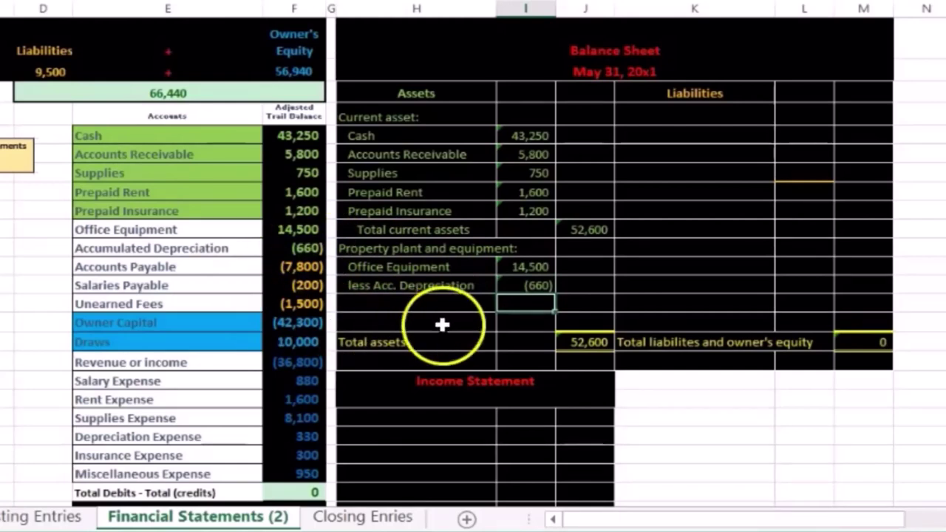
Change the less Acc. Depreciation formula in I13 to =F11*-1
click(513, 286)
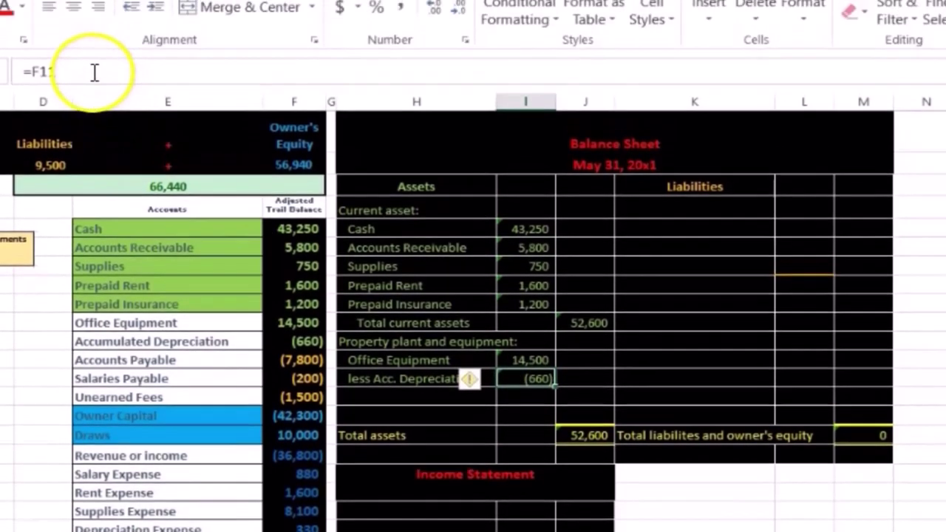
click(94, 0)
text(*)
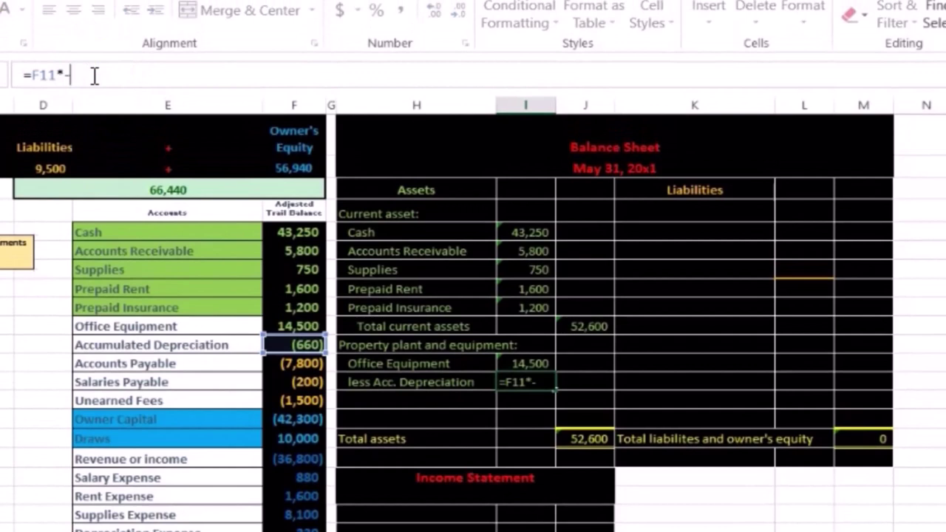
text(-1)
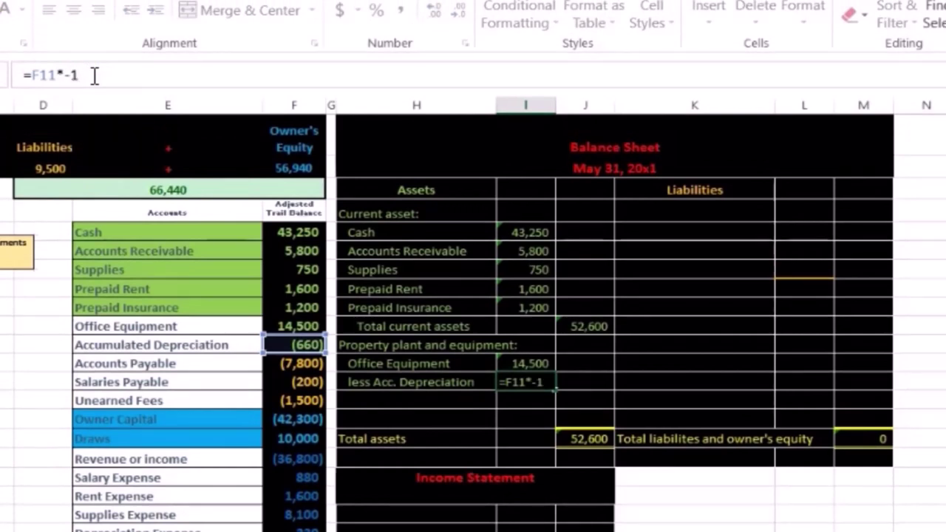
key(Return)
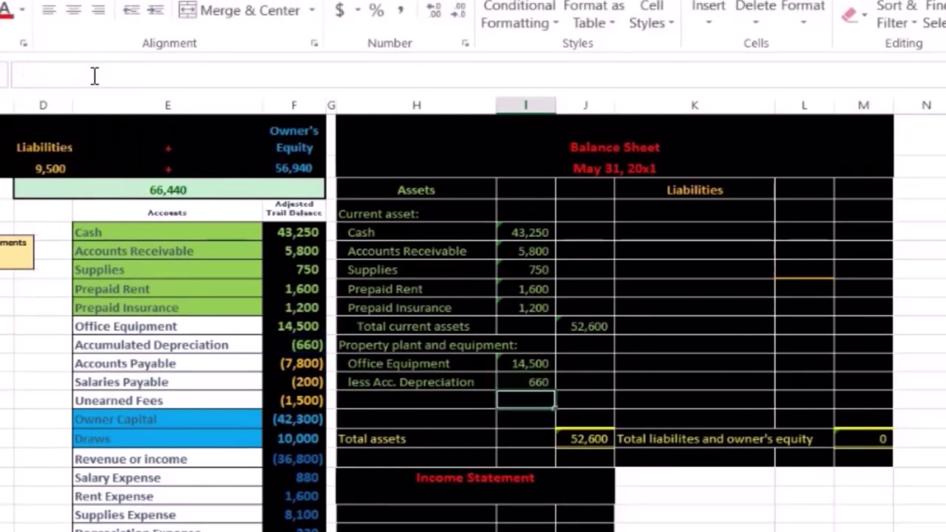
key(Right)
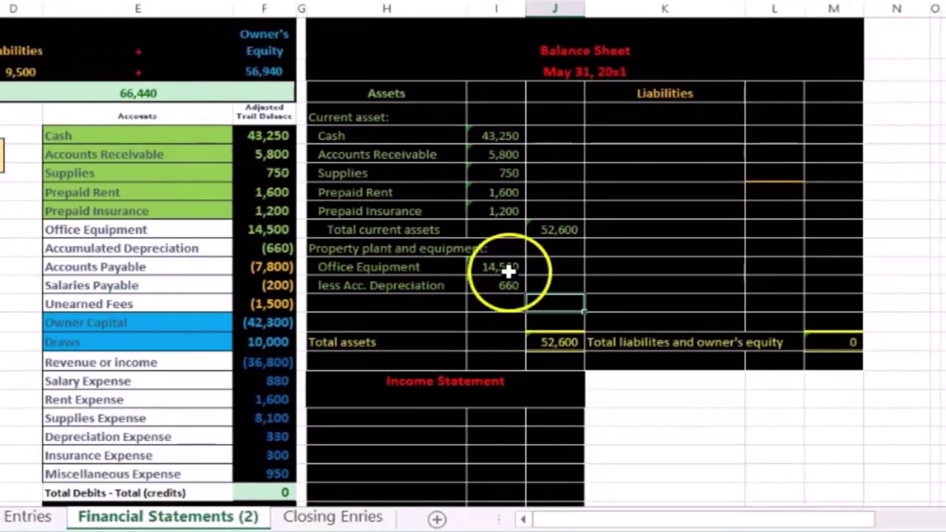
Rewrite the less Acc. Depreciation formula in I13 as =-F11, removing the multiplication by -1
click(514, 290)
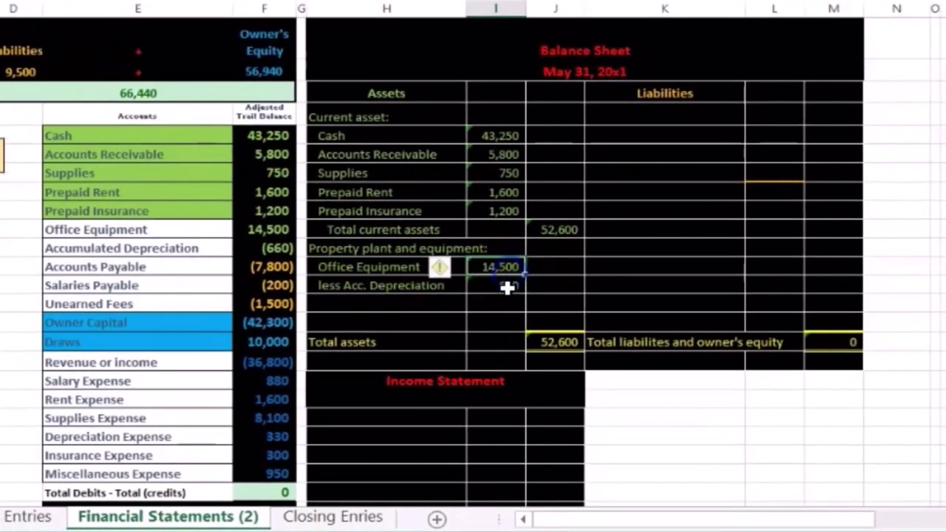
click(513, 310)
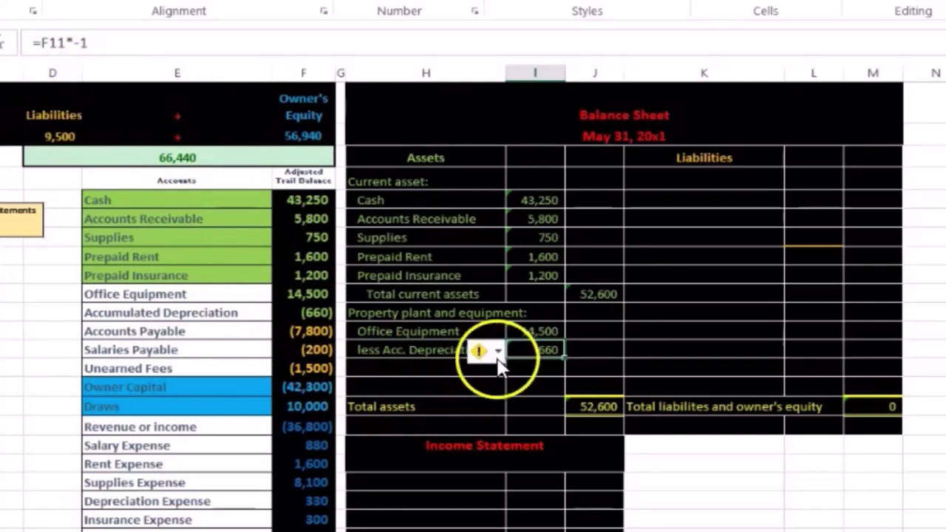
double_click(540, 350)
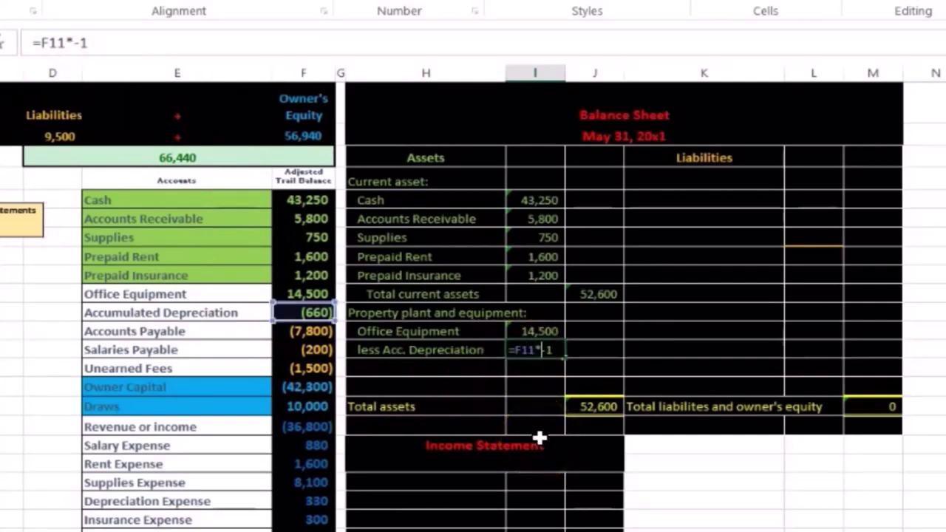
key(Right)
key(Right)
key(Right)
key(BackSpace)
key(BackSpace)
key(BackSpace)
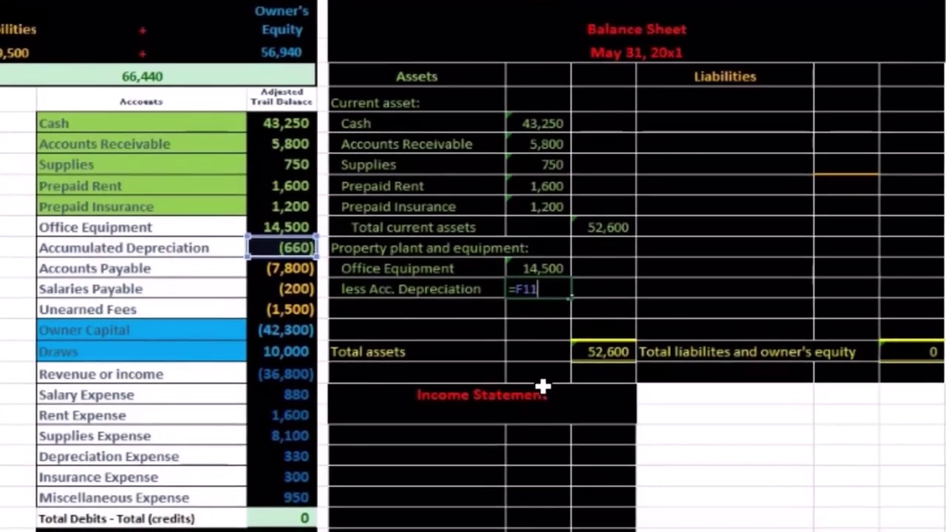
key(Left)
key(Left)
key(Left)
text(-)
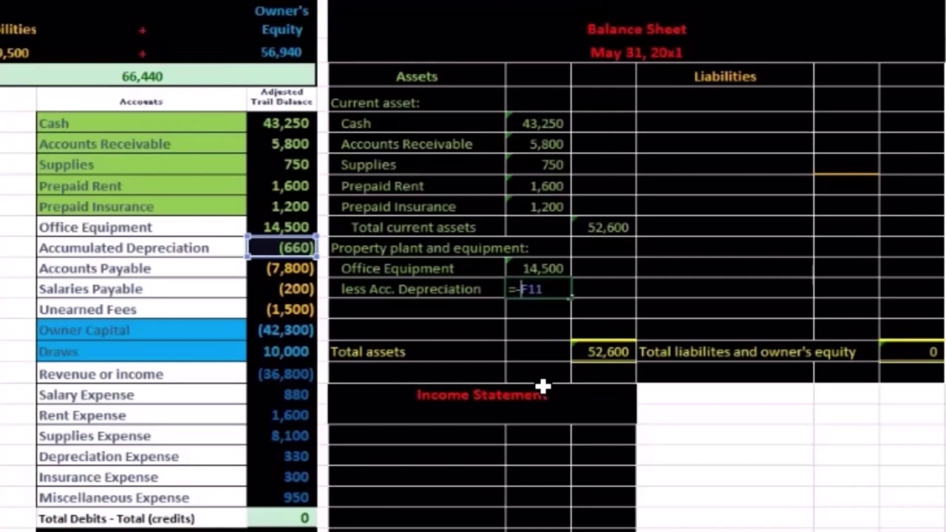
key(Return)
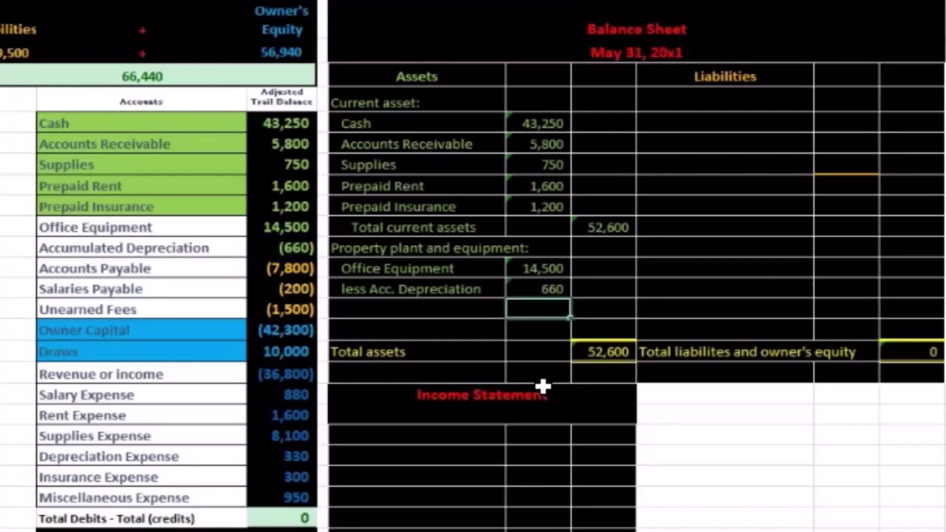
Clear the less Acc. Depreciation amount in I13 and re-enter it as -F11, referencing the adjusted trial balance
key(Up)
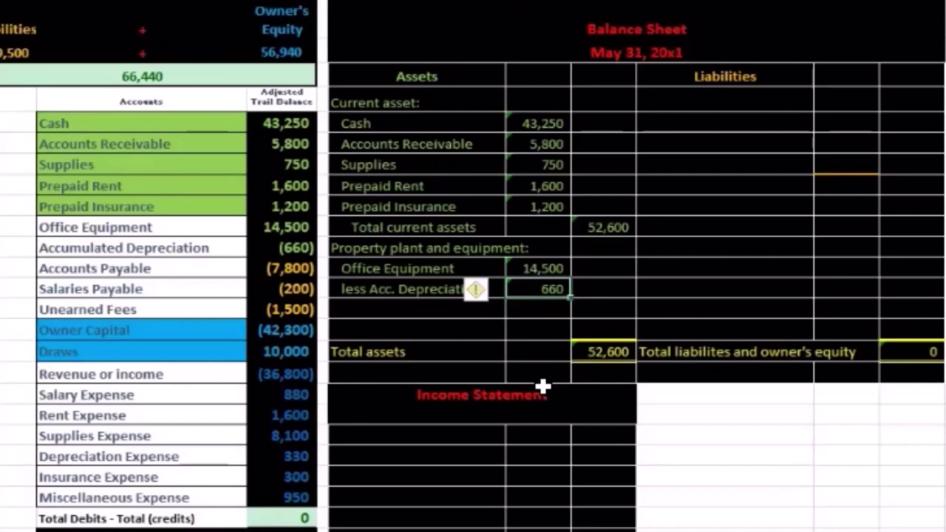
key(Delete)
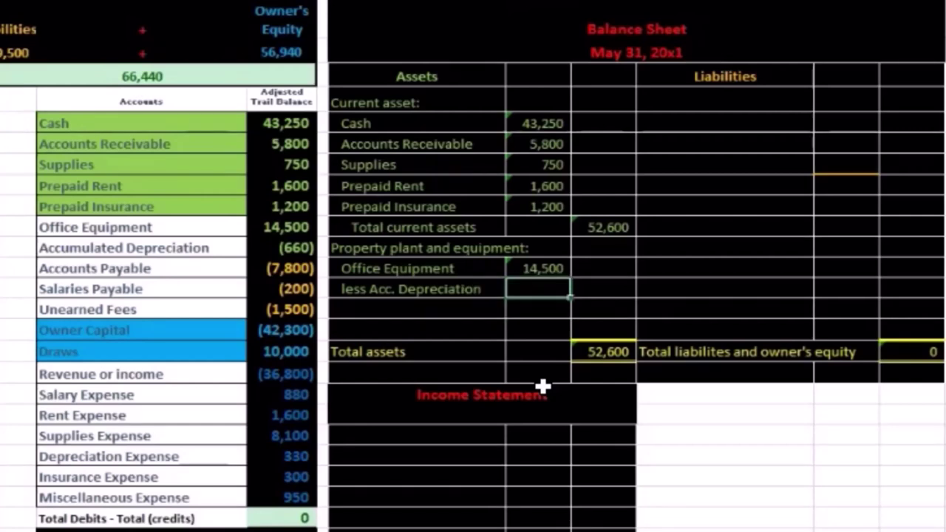
text(=)
key(BackSpace)
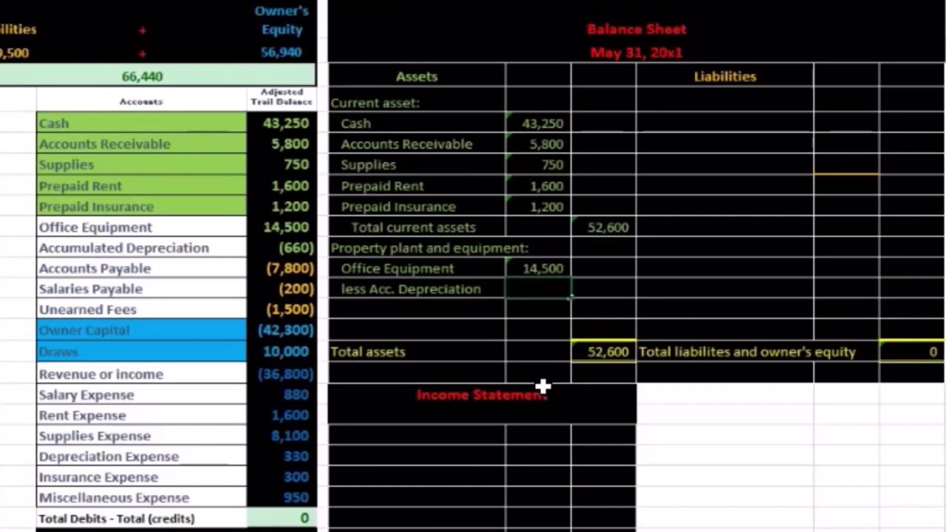
text(-)
click(303, 247)
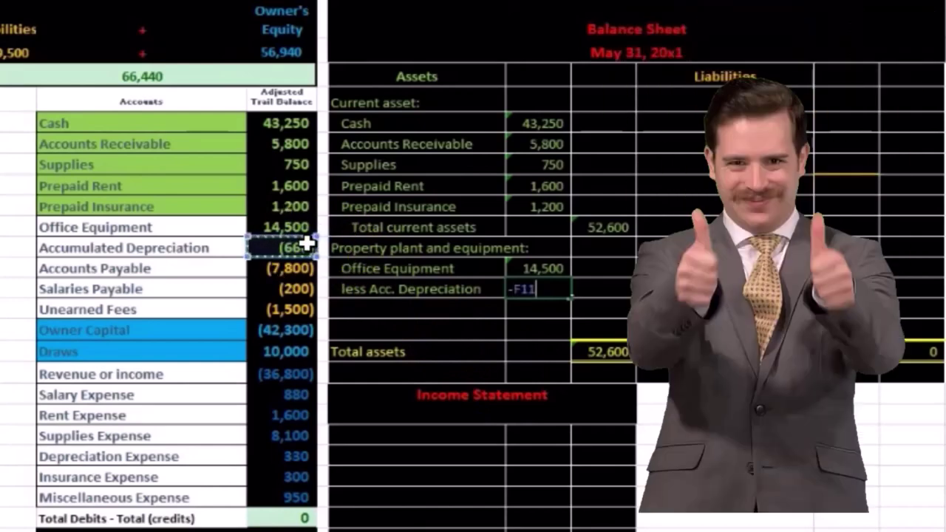
key(Return)
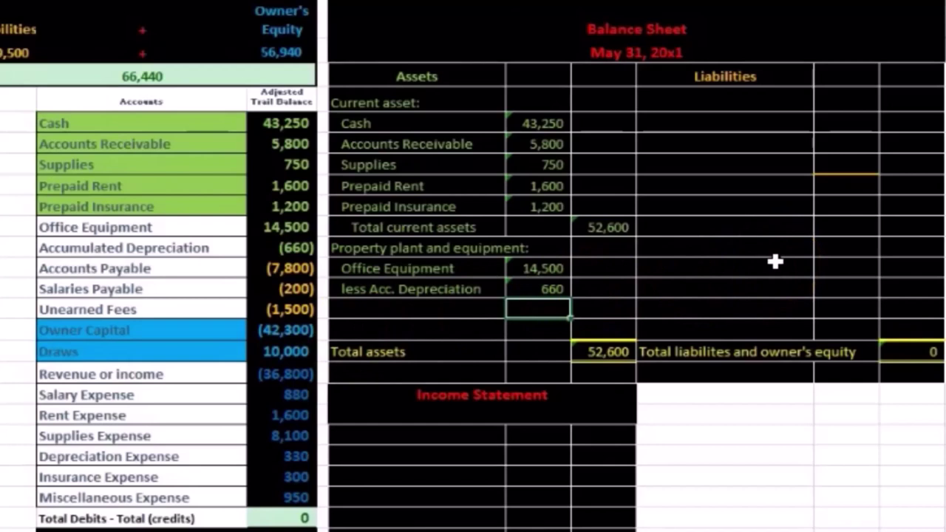
Label H14 "Total property plant and equipment" below the less Acc. Depreciation line
key(Left)
text(Total current assets)
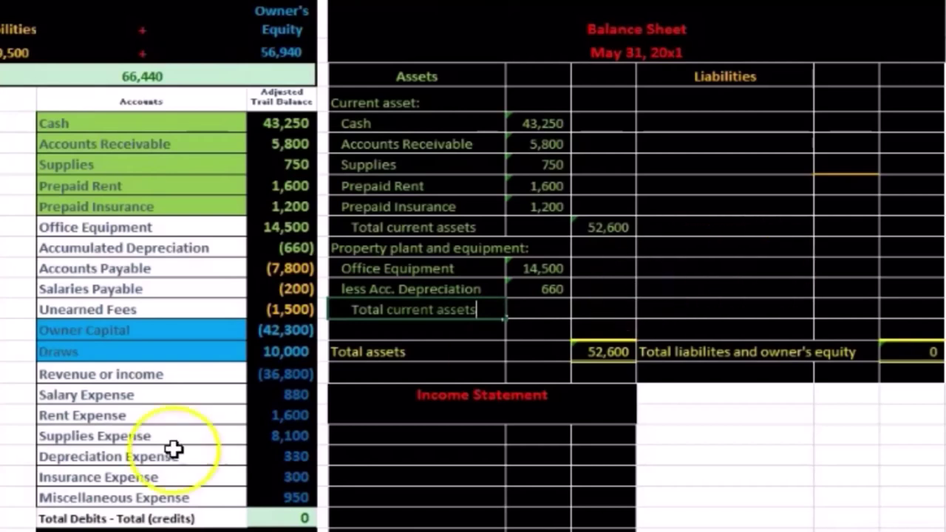
key(BackSpace)
key(BackSpace)
key(BackSpace)
key(BackSpace)
key(BackSpace)
key(BackSpace)
key(BackSpace)
key(BackSpace)
key(BackSpace)
key(BackSpace)
key(BackSpace)
key(BackSpace)
key(BackSpace)
key(BackSpace)
text(property plant and equipment)
Calculate the total property plant and equipment in J14 with the formula =I12-I13
click(577, 315)
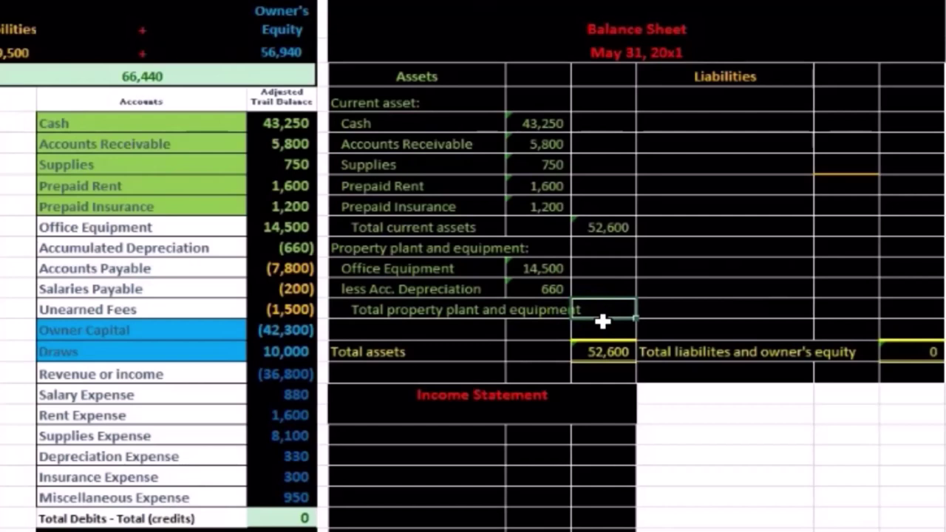
text(=)
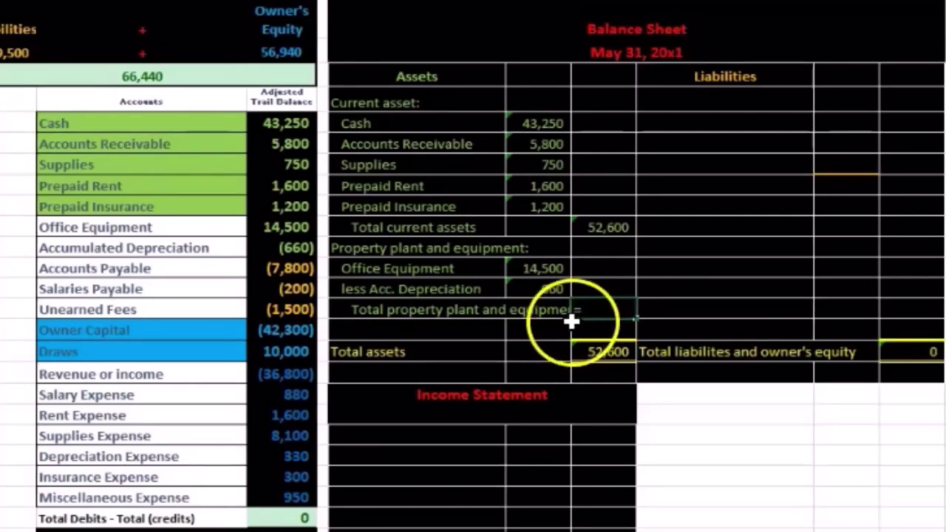
click(543, 263)
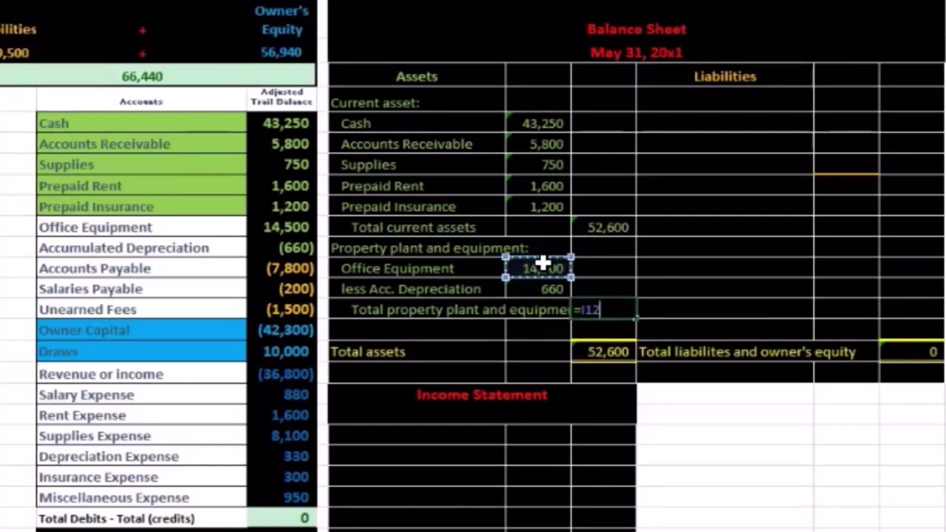
text(-)
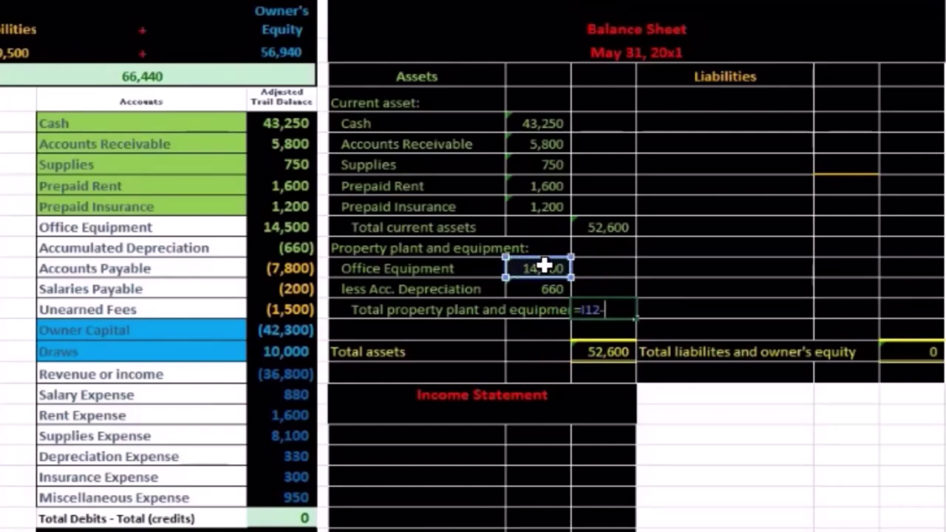
click(537, 286)
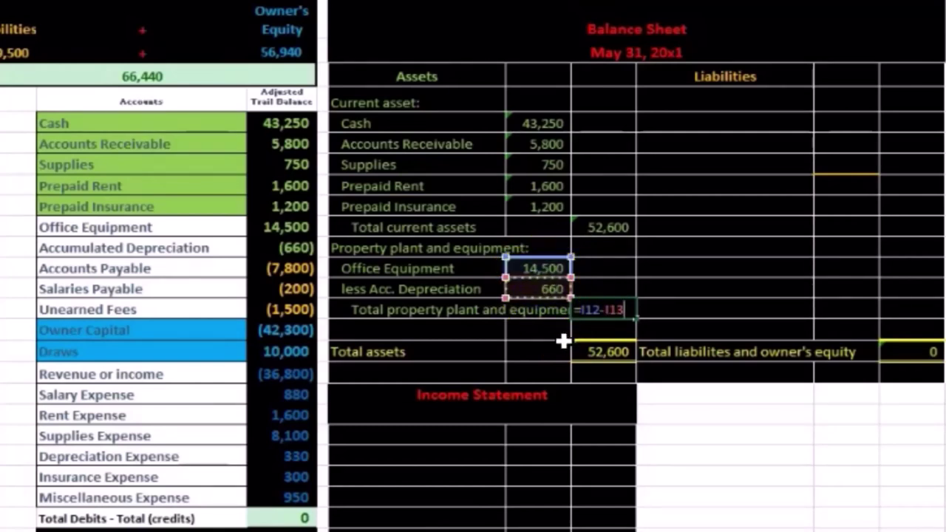
key(Return)
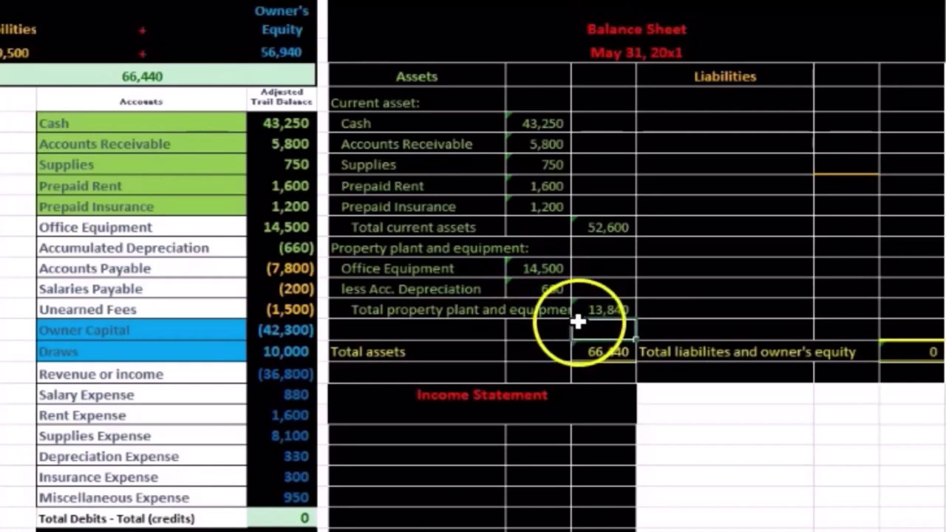
click(583, 310)
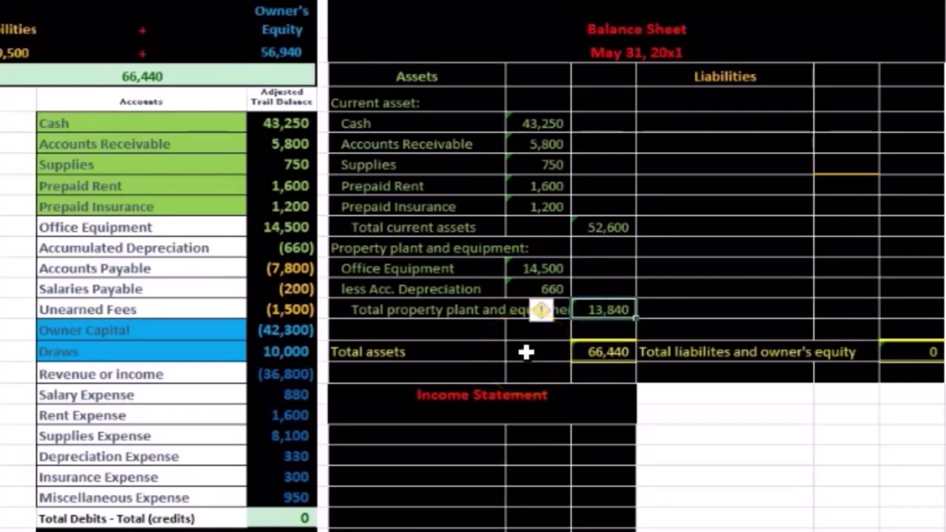
Fill the Office Equipment and Accumulated Depreciation account names in the trial balance with light green
click(309, 235)
drag(289, 235, 289, 249)
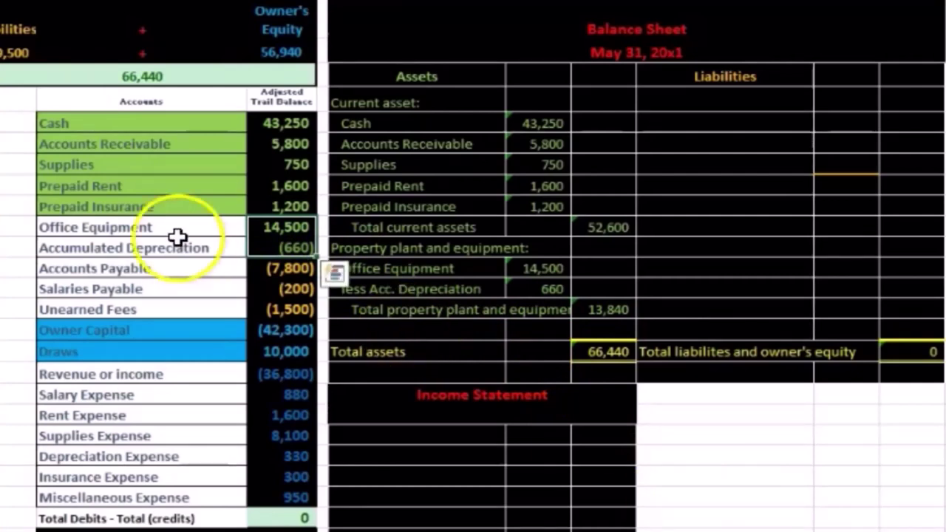
drag(147, 221, 148, 245)
right_click(146, 244)
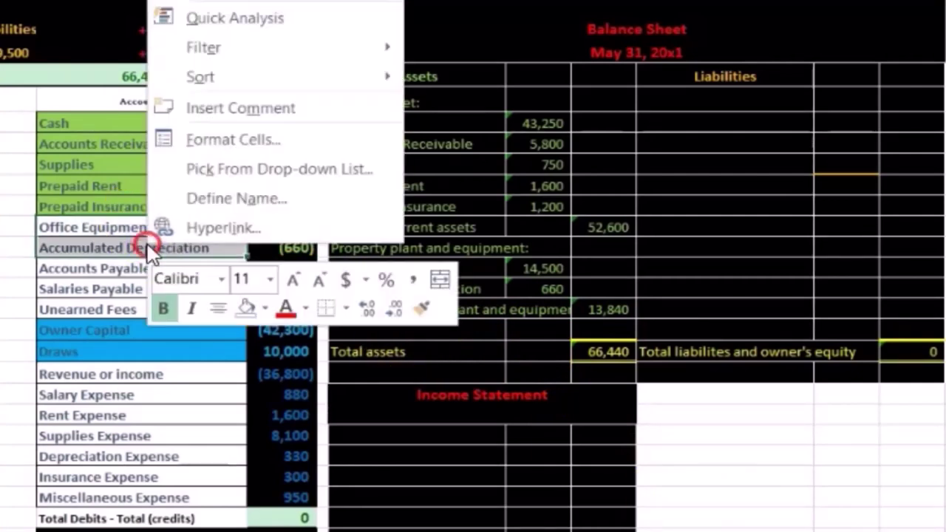
click(263, 310)
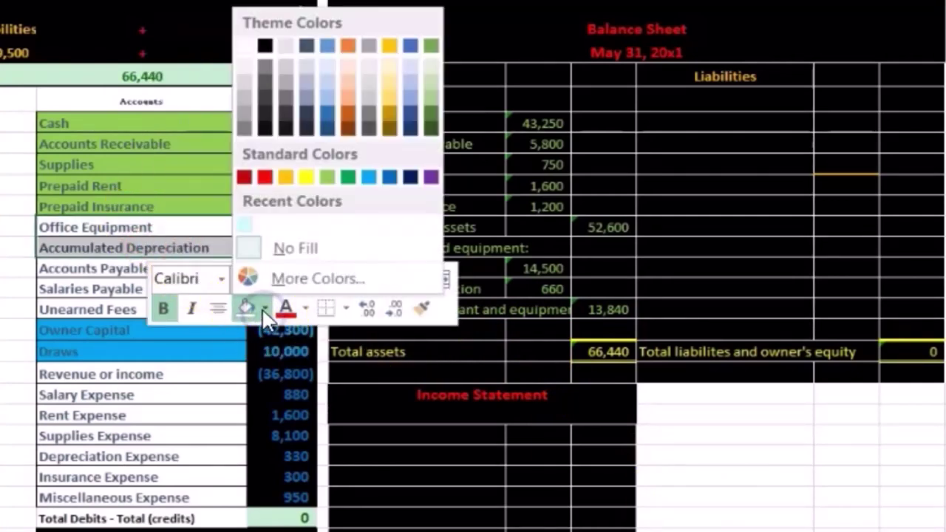
click(323, 177)
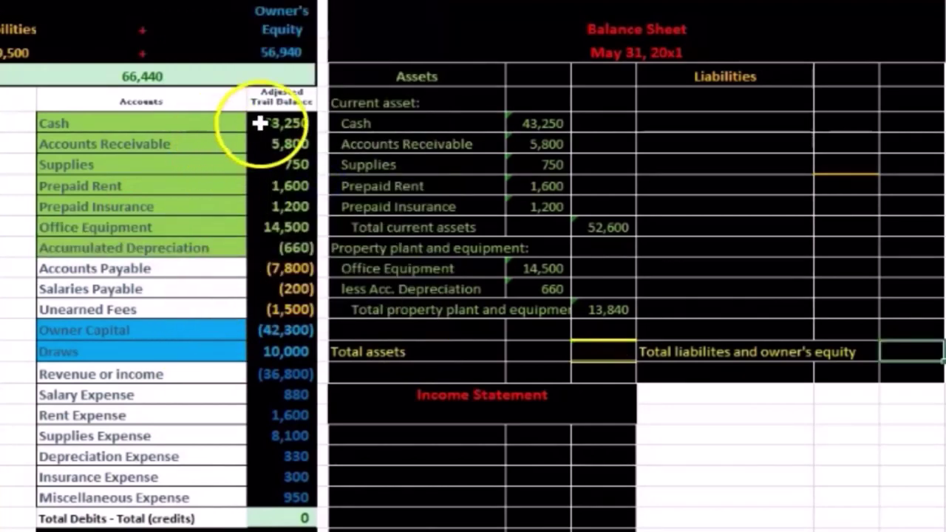
Calculate total assets in J16 with the formula =SUM(J10:J14), adding total current assets and total property plant and equipment
drag(260, 122, 272, 248)
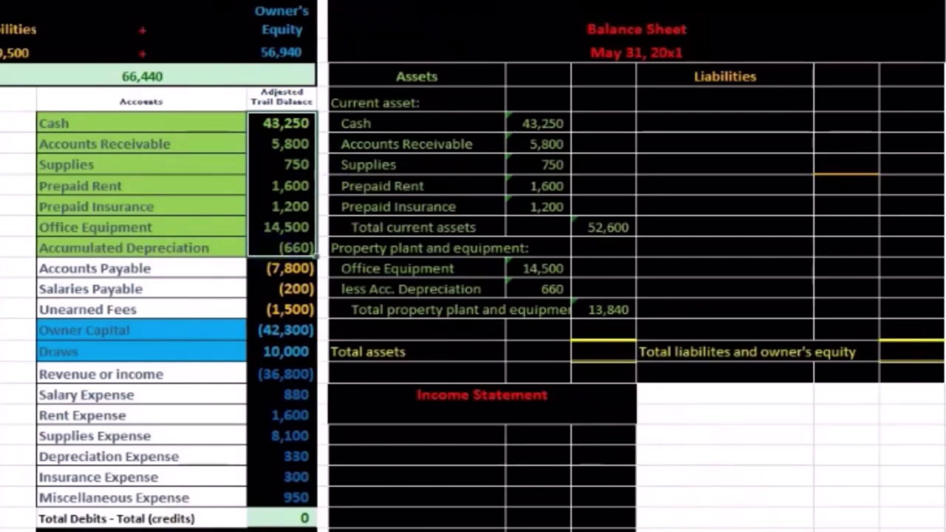
click(626, 353)
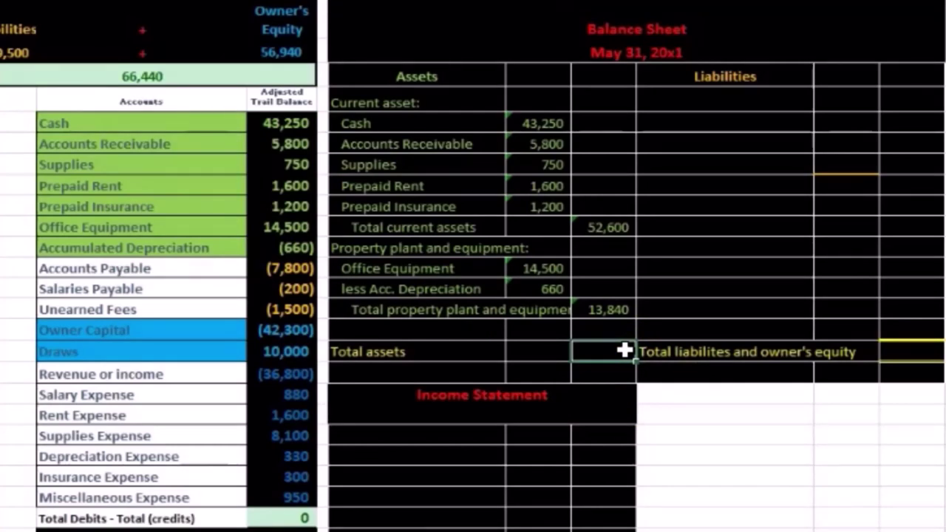
click(611, 233)
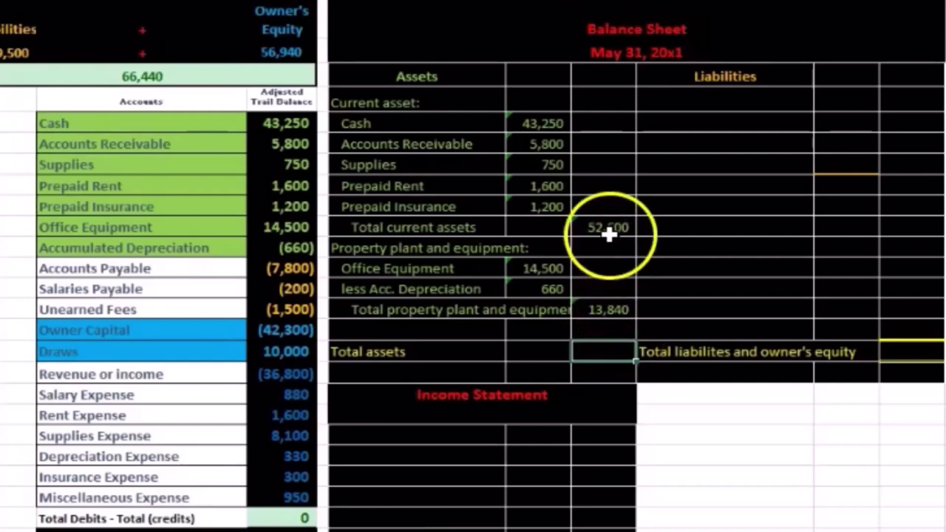
click(612, 309)
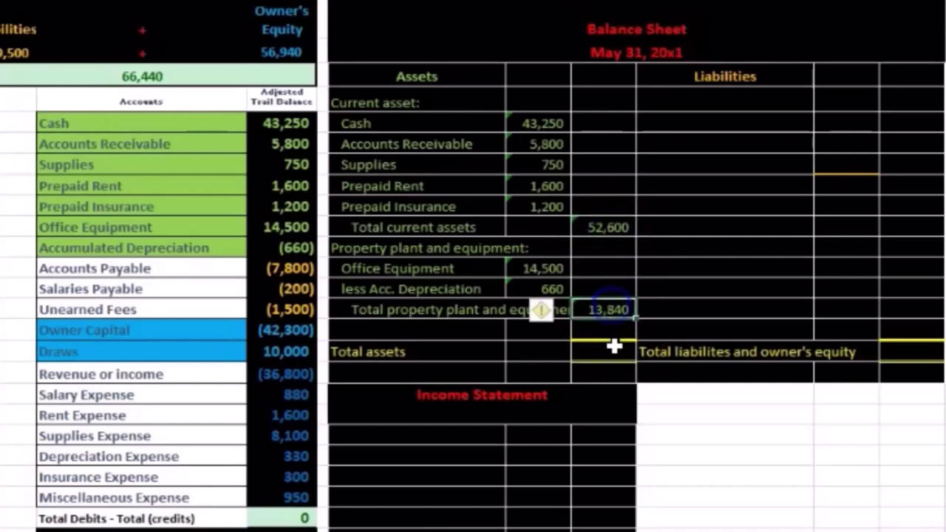
click(613, 346)
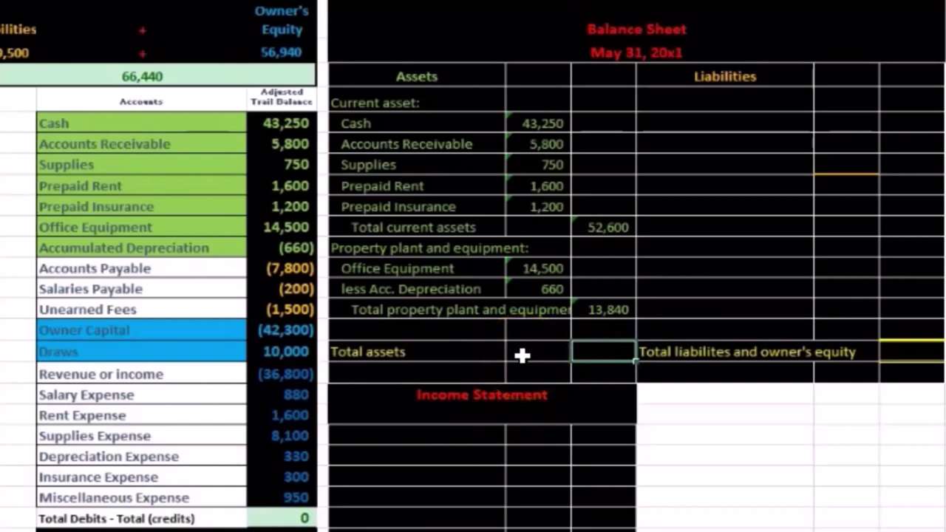
text(=)
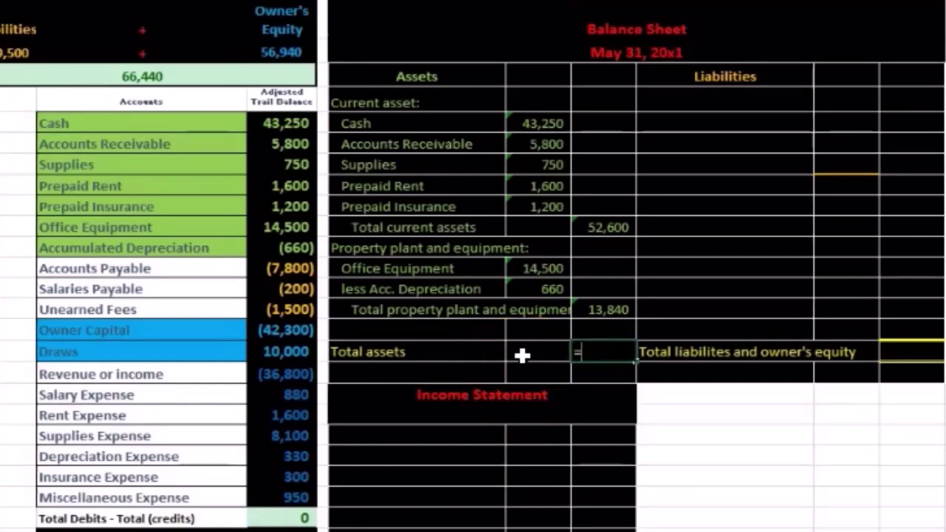
text(sum()
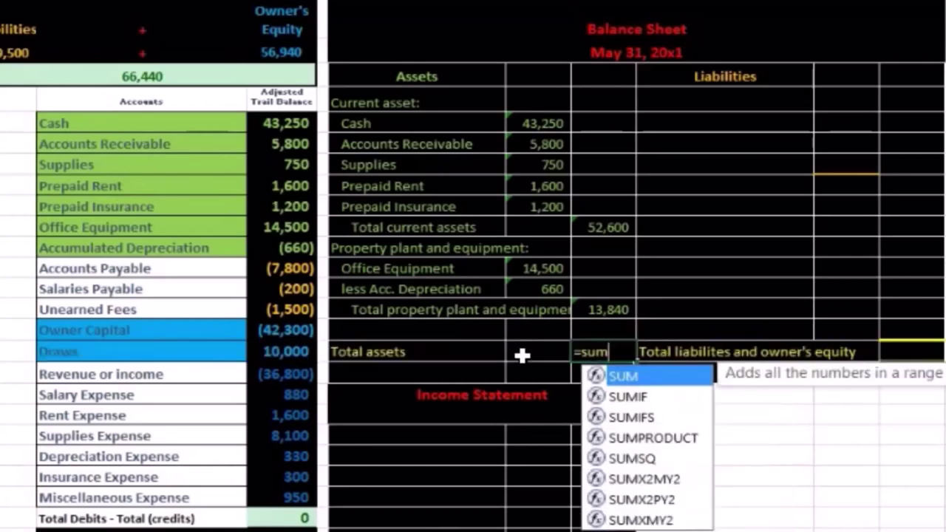
click(601, 224)
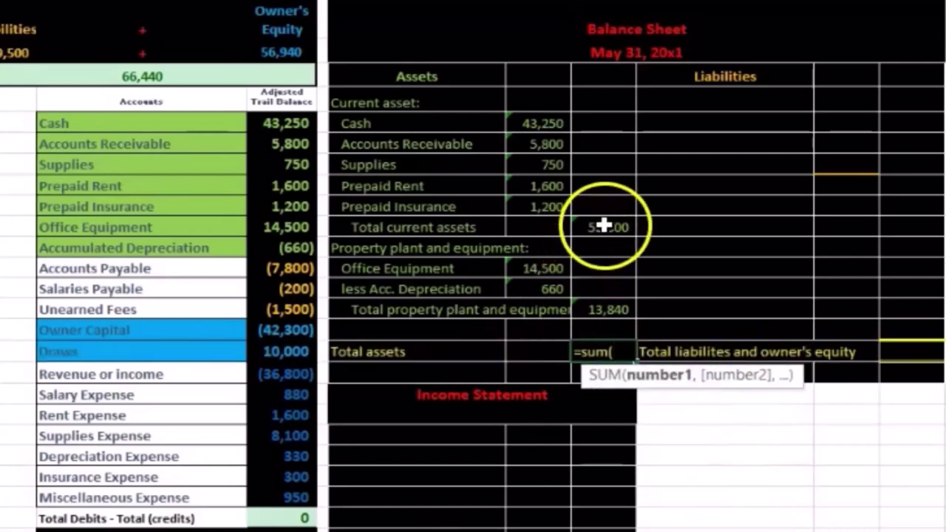
drag(604, 232, 606, 310)
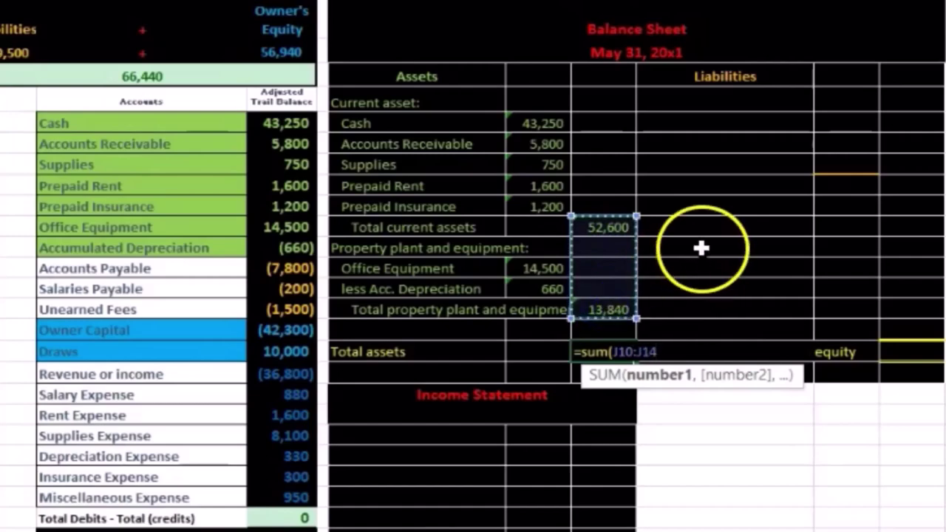
key(Return)
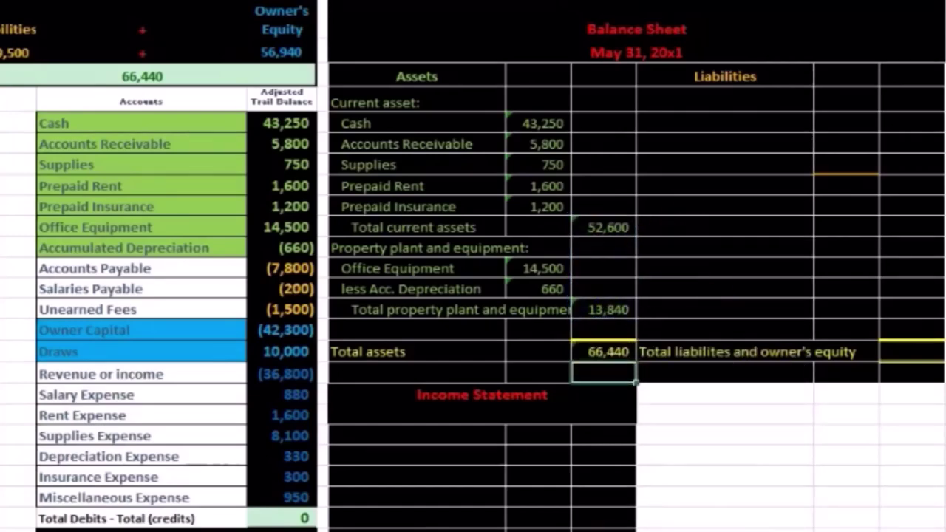
Switch to Calculator and add 52600 and 13840 to check the total assets, then return to the worksheet
click(707, 528)
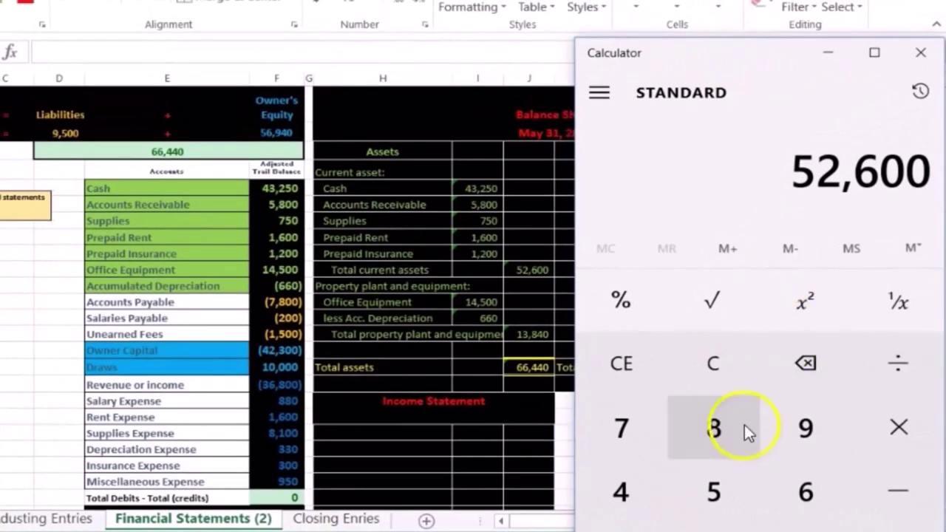
click(712, 363)
text(52600+1384)
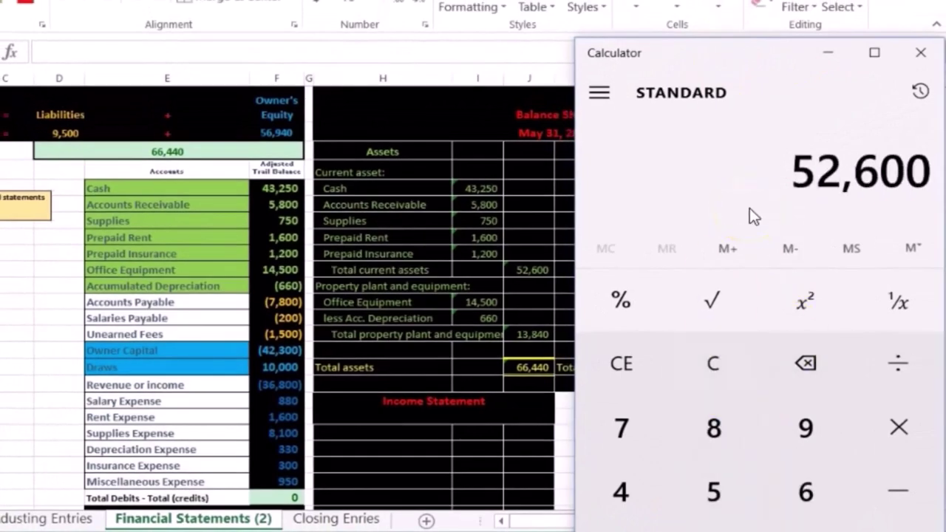
text(0)
key(Return)
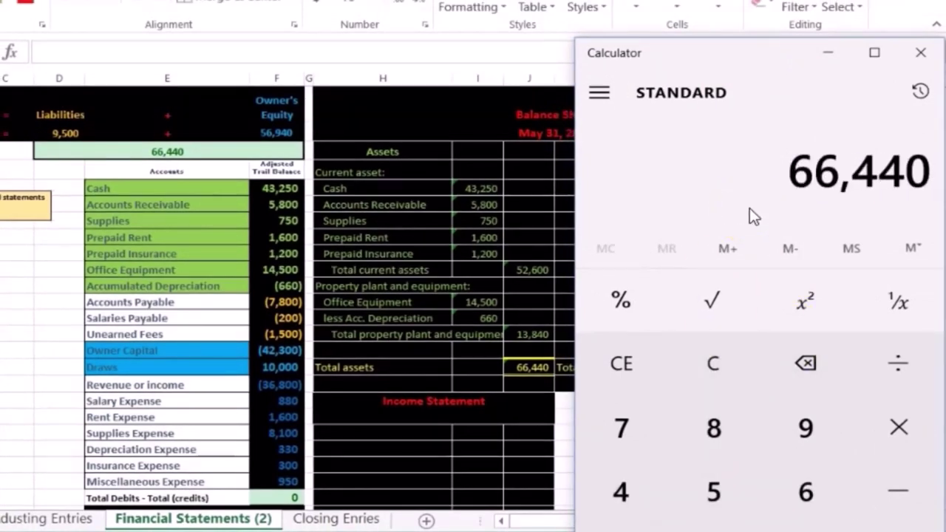
click(624, 353)
click(490, 363)
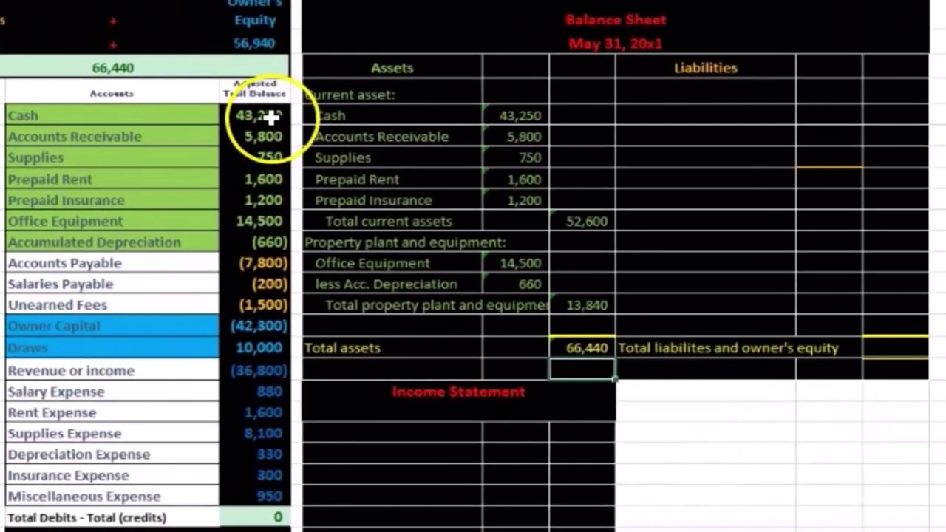
Check the combined Cash through Accumulated Depreciation amounts in the adjusted trial balance against the total assets on the balance sheet
drag(272, 116, 274, 241)
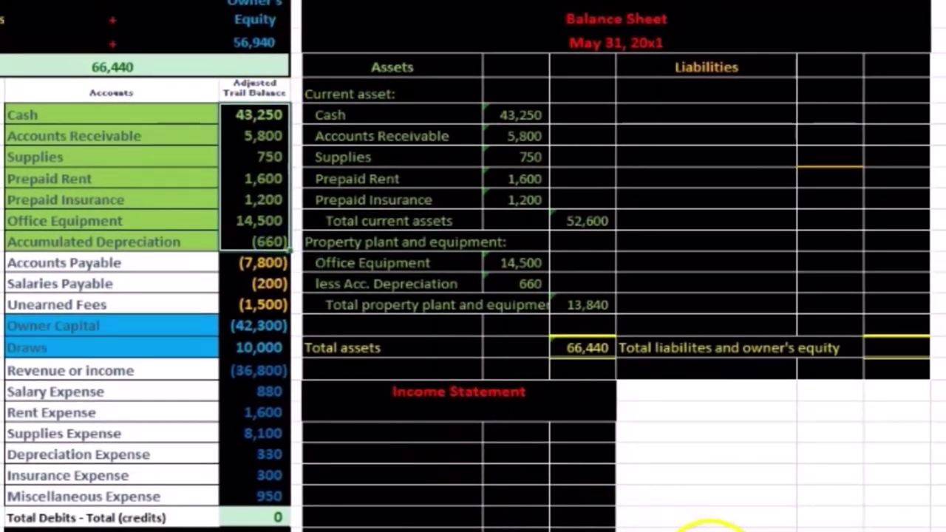
click(270, 239)
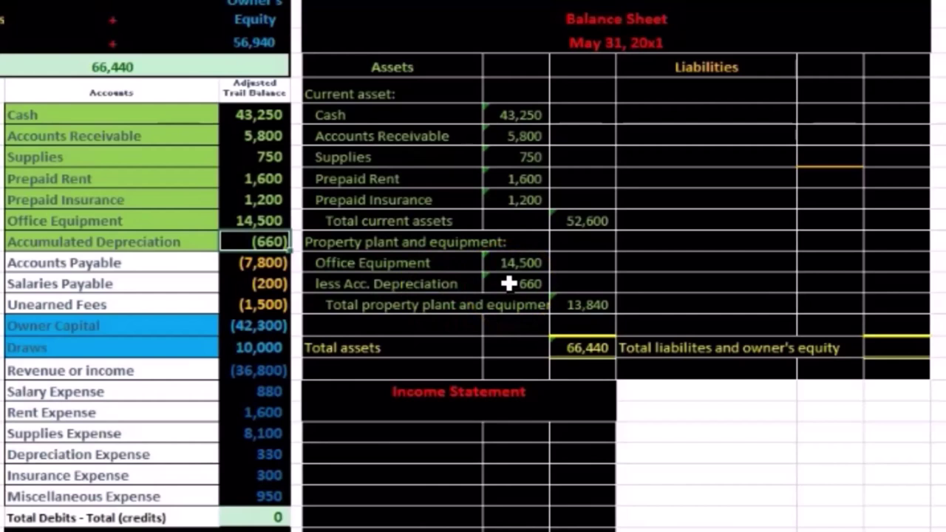
key(Right)
key(Right)
key(Right)
key(Right)
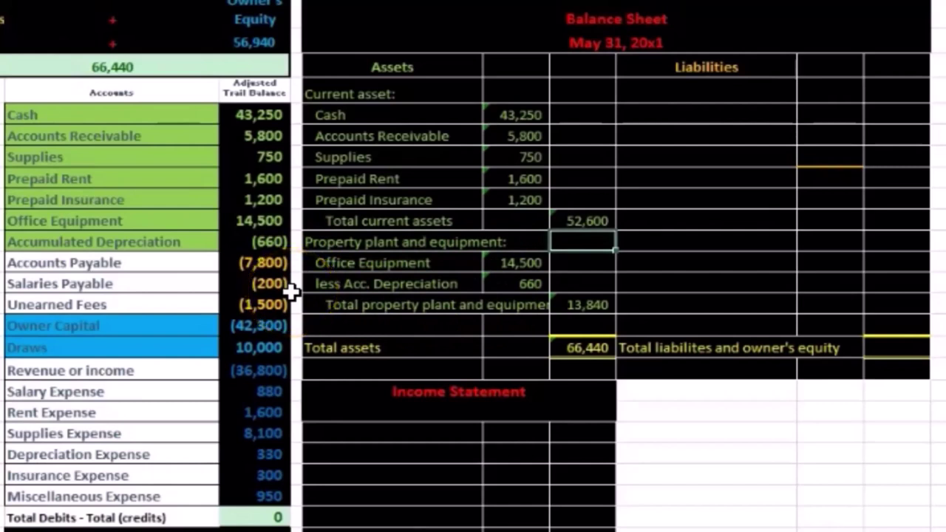
Label K4 "Current liabilities:" directly beneath the Liabilities heading of the balance sheet
drag(126, 262, 129, 301)
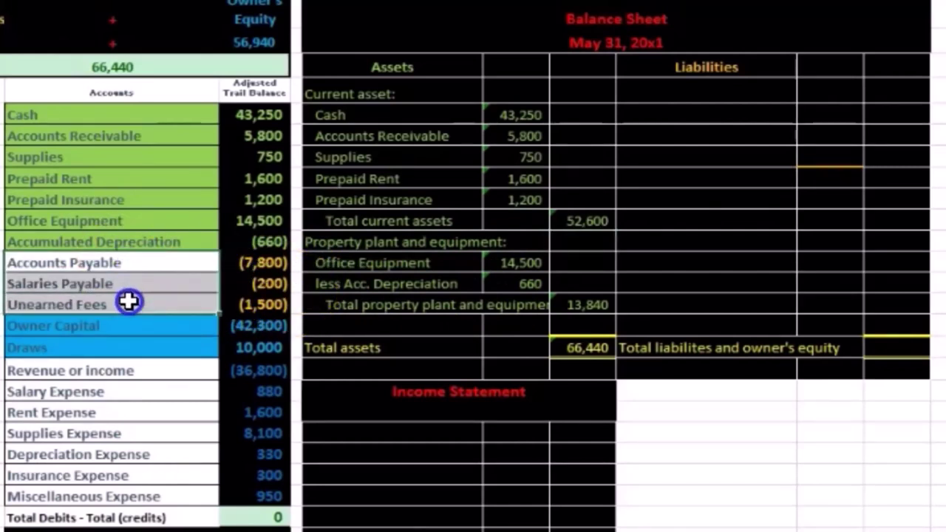
click(659, 93)
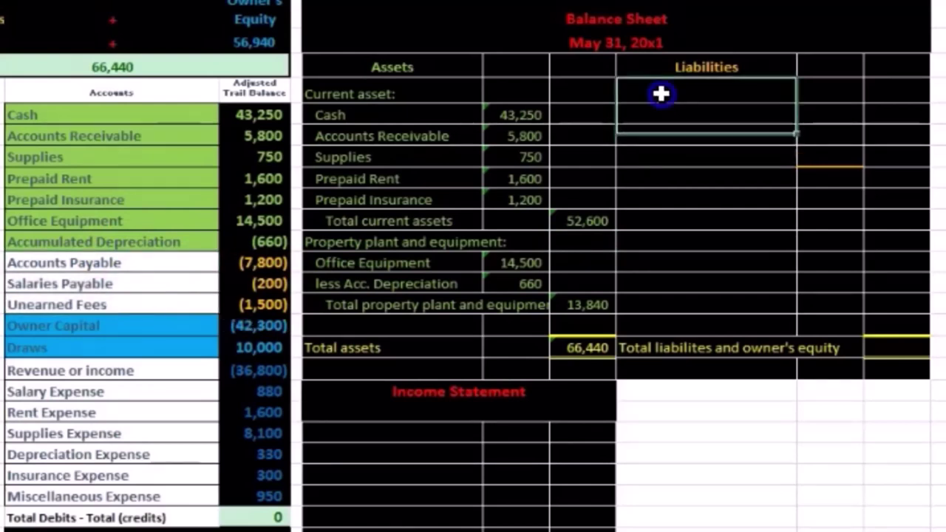
click(660, 93)
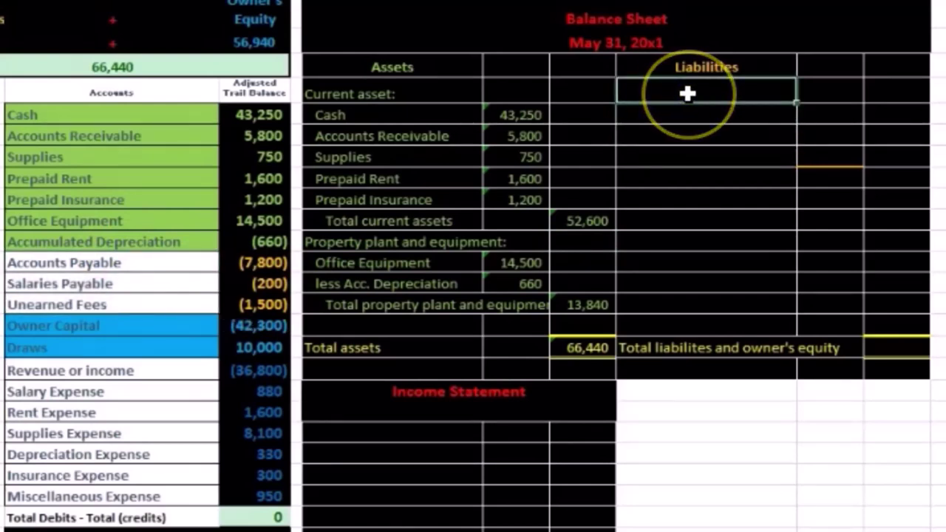
text(Current )
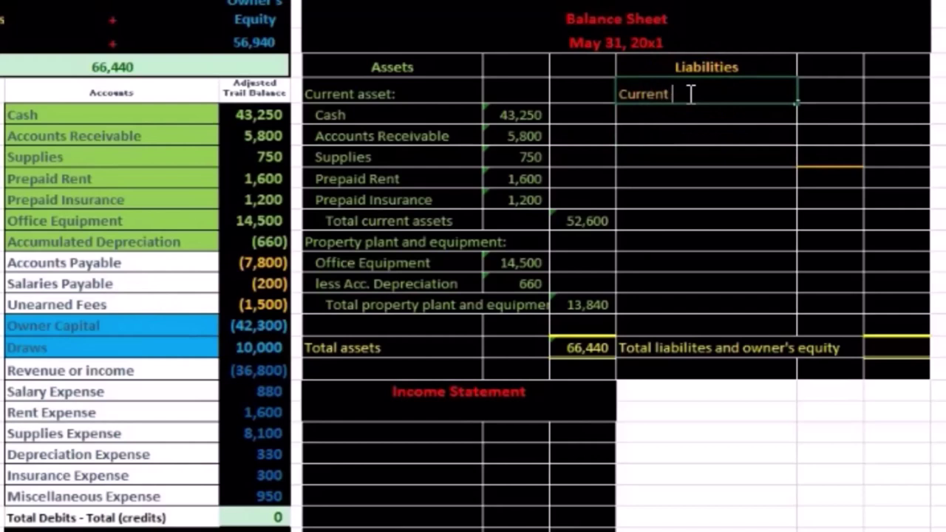
text(liabilities:)
key(Return)
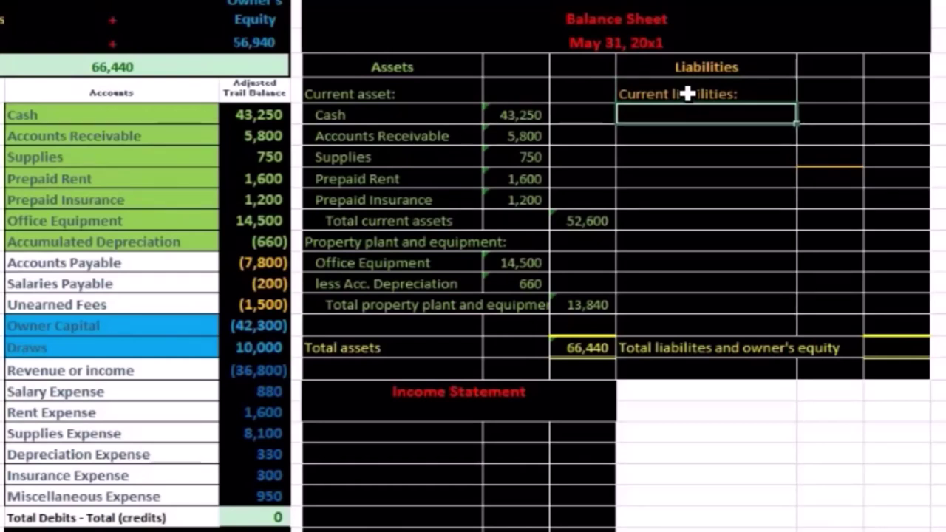
Copy the Accounts Payable, Salaries Payable and Unearned Fees names from the trial balance and paste them as values below "Current liabilities:"
click(166, 267)
drag(165, 266, 161, 296)
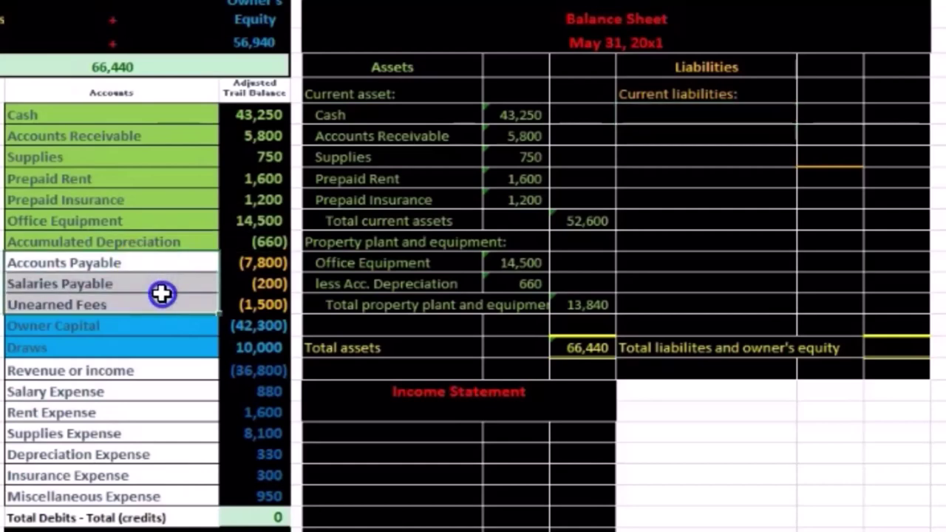
right_click(162, 295)
key(ctrl+c)
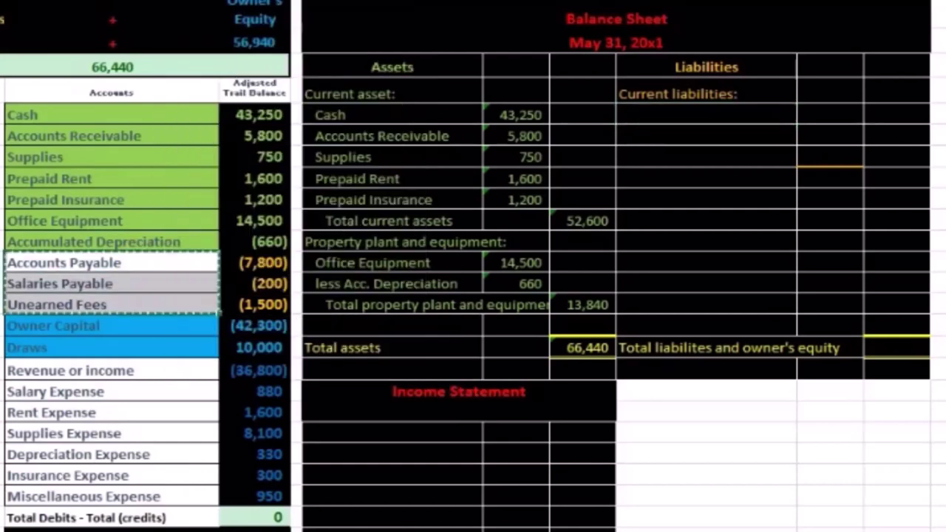
click(650, 110)
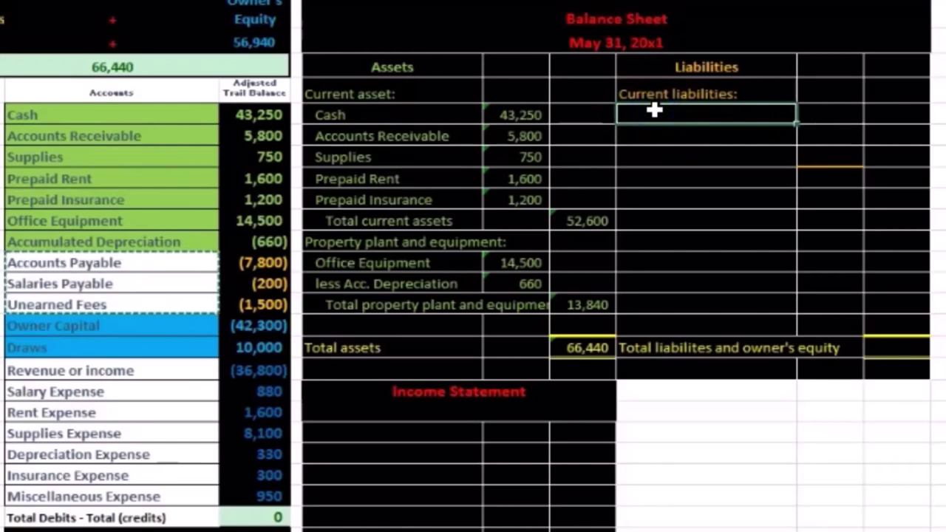
right_click(654, 109)
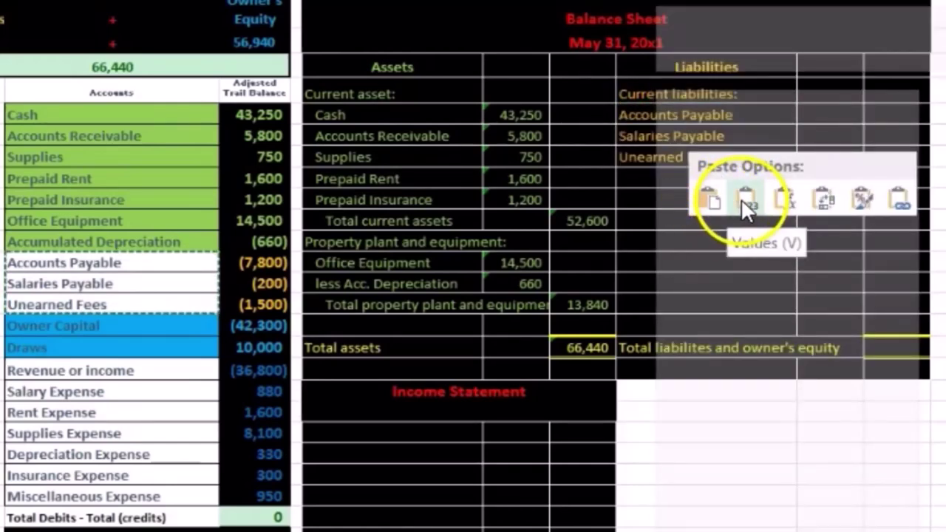
click(746, 198)
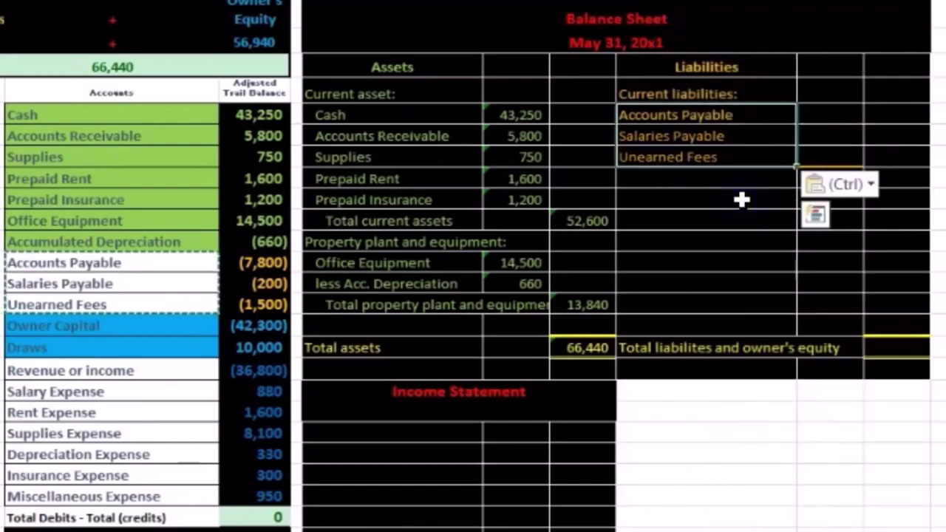